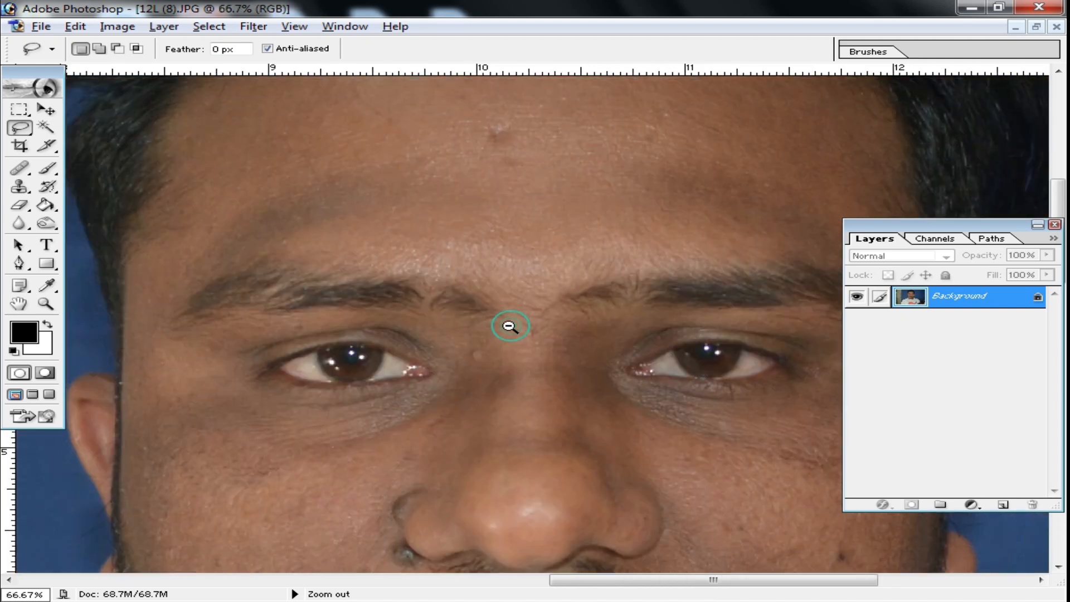
Examine the man's face and the whole portrait at several magnifications before retouching
left_click(508, 327)
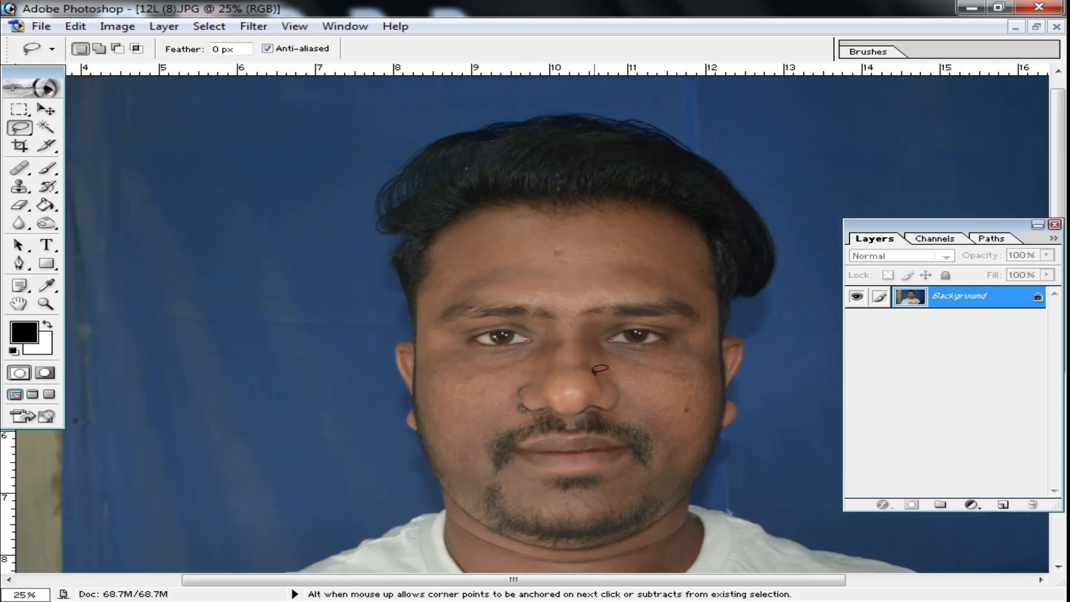
scroll(599, 369, "down", 4)
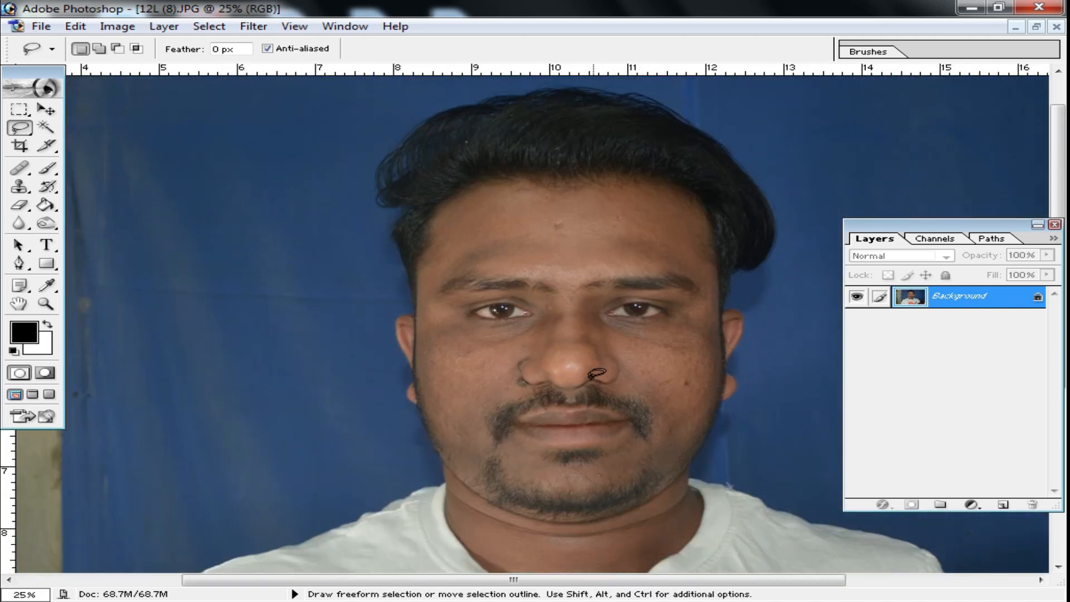
scroll(592, 331, "up", 1)
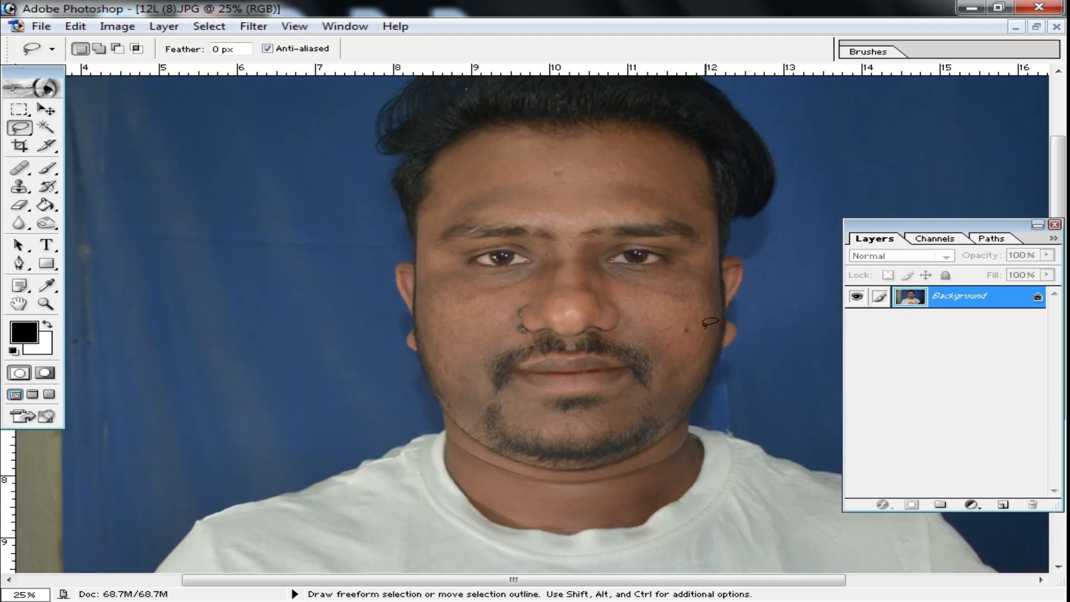
left_click(533, 311, "ctrl+alt")
left_click(622, 317, "ctrl+alt")
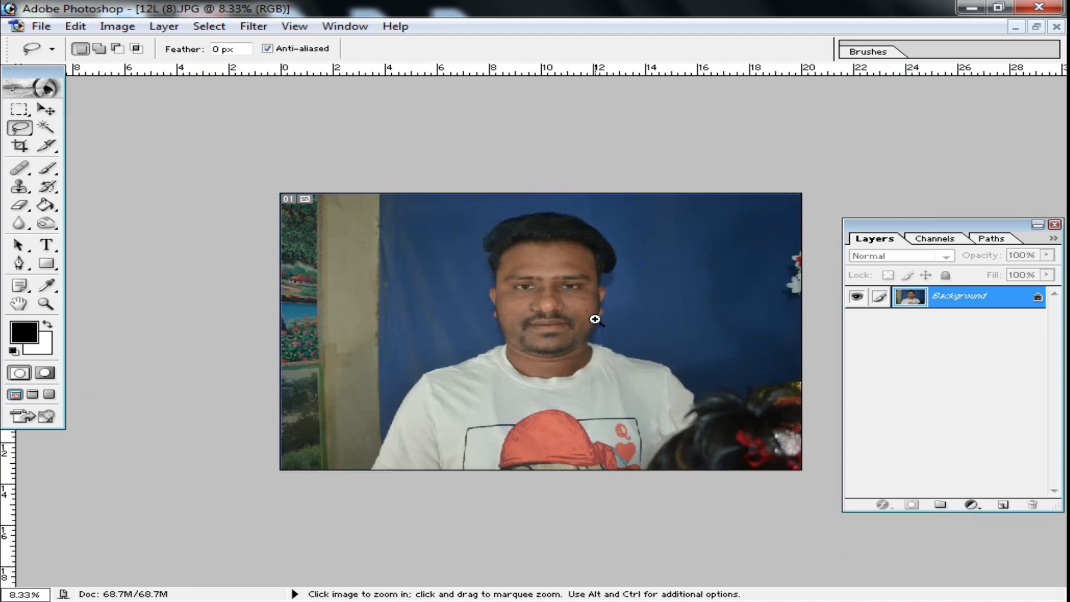
left_click(592, 325, "ctrl")
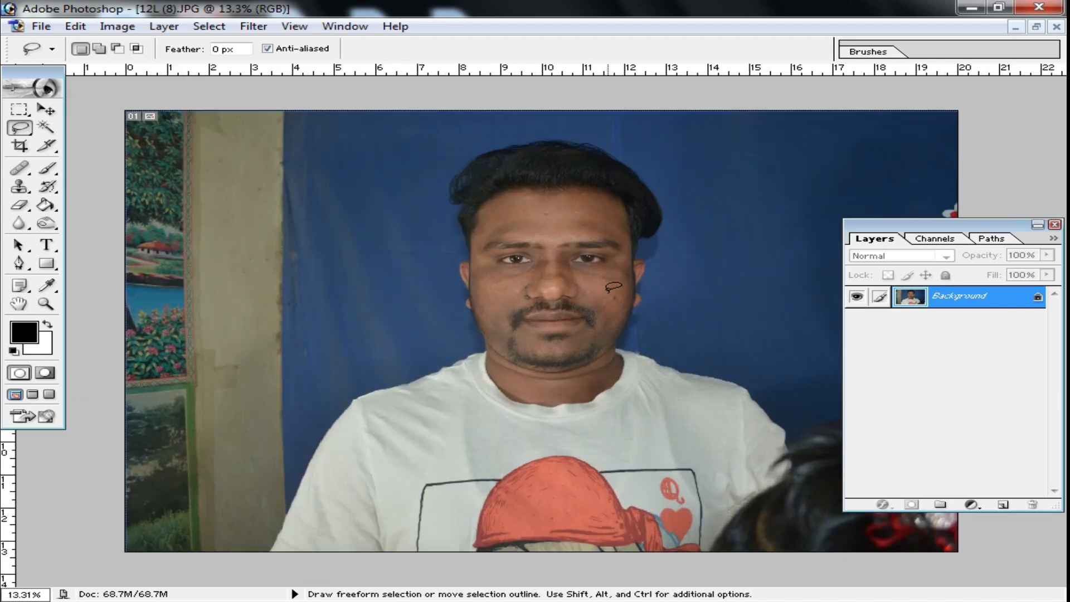
left_click(561, 318, "ctrl")
left_click(561, 320, "ctrl")
left_click(561, 320, "ctrl")
left_click(489, 326, "ctrl")
left_click(488, 325, "ctrl")
left_click_drag(592, 306, 596, 473)
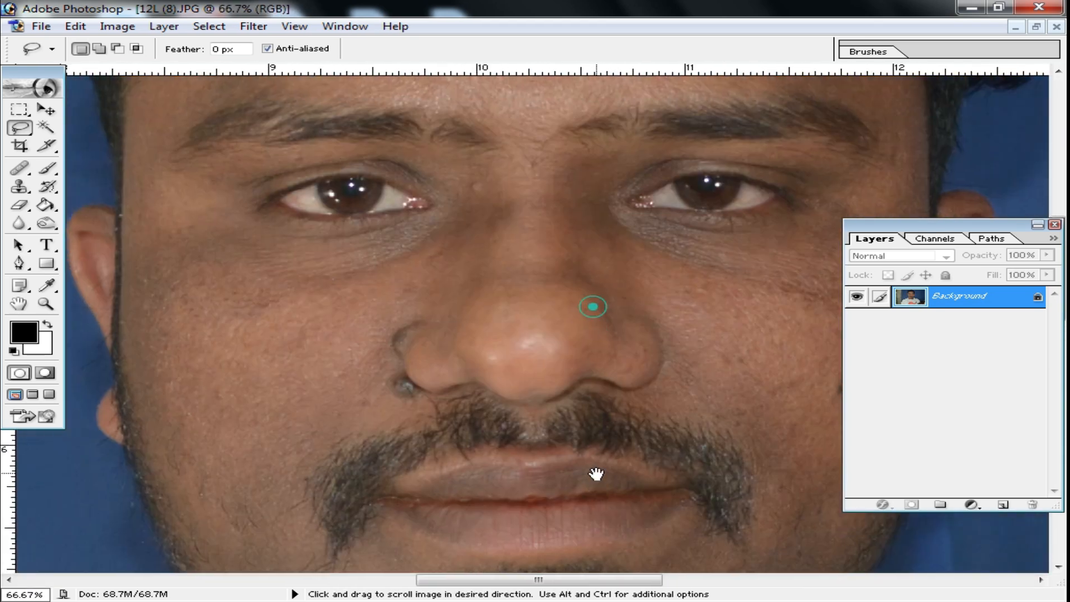
left_click(585, 352, "ctrl+alt")
left_click(586, 352, "ctrl+alt")
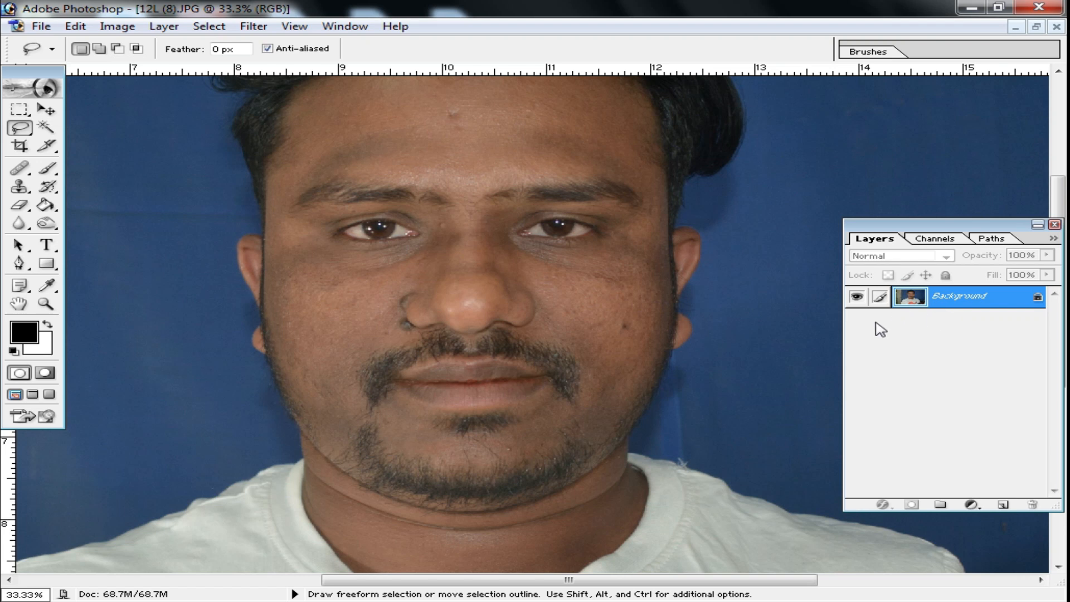
Duplicate the background layer and brighten the copy with a Curves adjustment
key("ctrl+j")
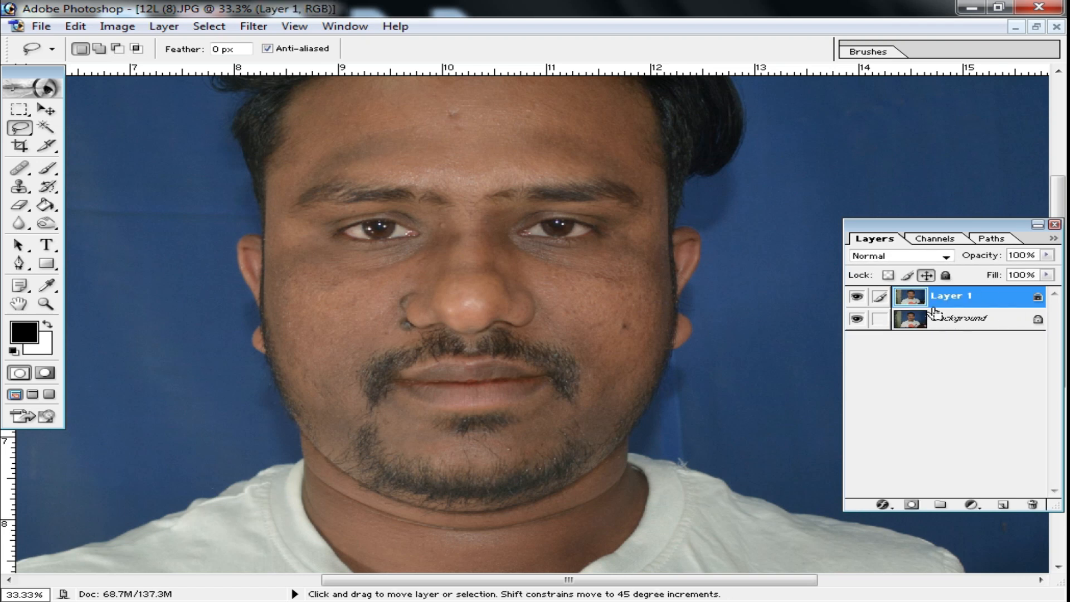
key("ctrl+m")
left_click_drag(796, 310, 763, 298)
left_click(957, 230)
key("l")
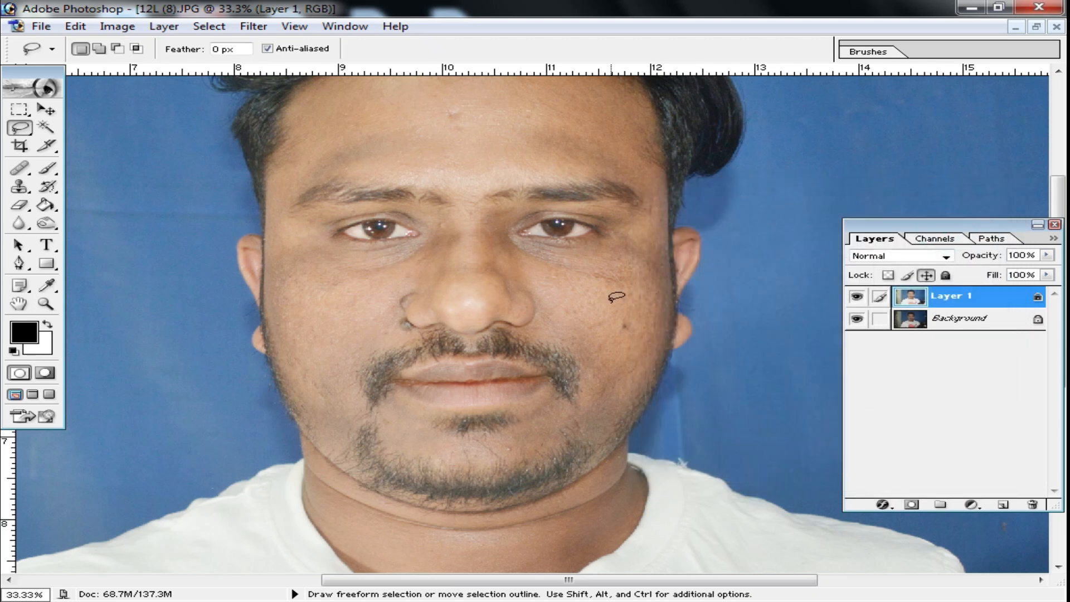
Adjust Layer 1 with Levels, setting the RGB midtone input to 1.24 and the shadow input to 15
left_click(491, 315, "ctrl+alt")
left_click(544, 320, "ctrl")
left_click(543, 320, "ctrl")
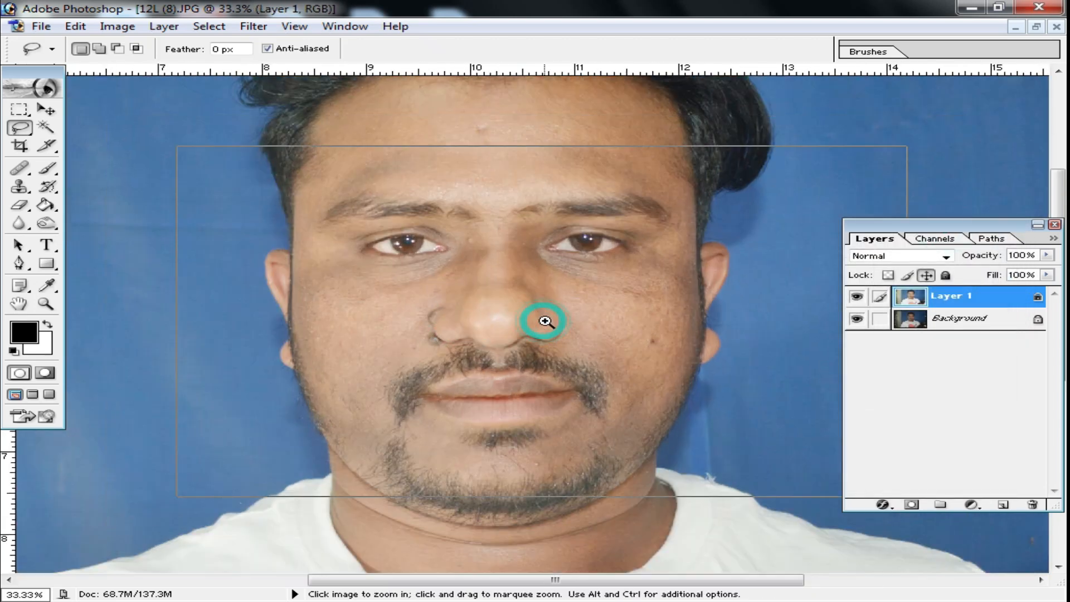
key("ctrl+l")
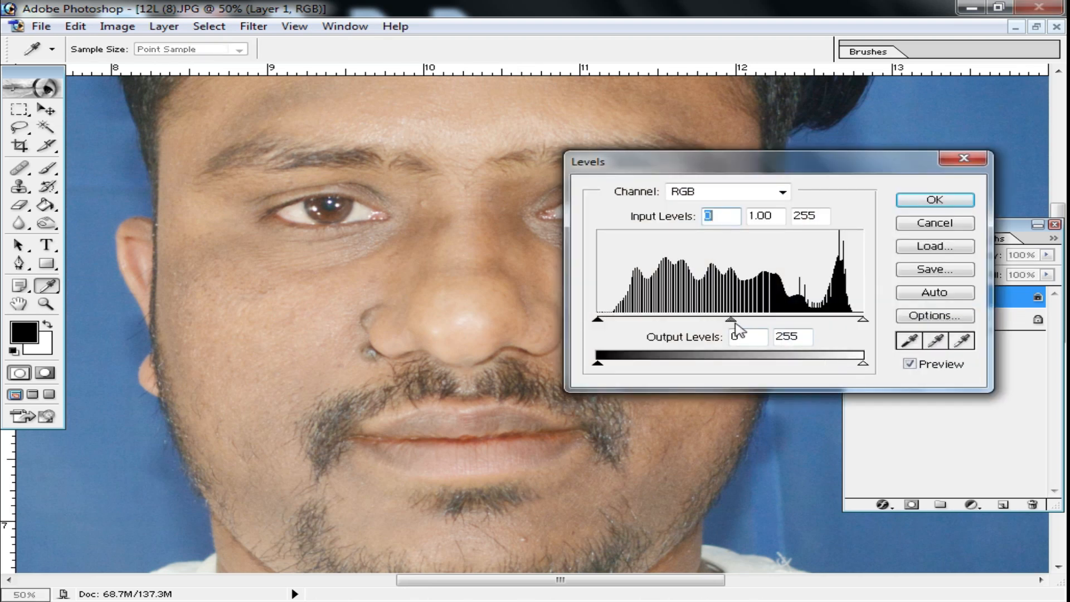
left_click_drag(729, 322, 715, 324)
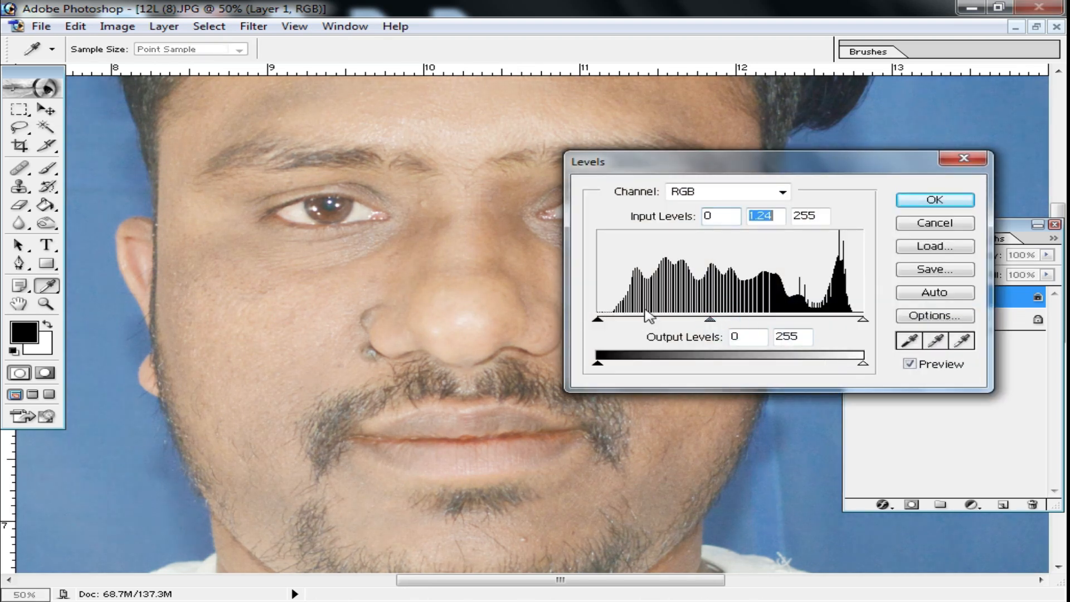
left_click_drag(600, 316, 612, 321)
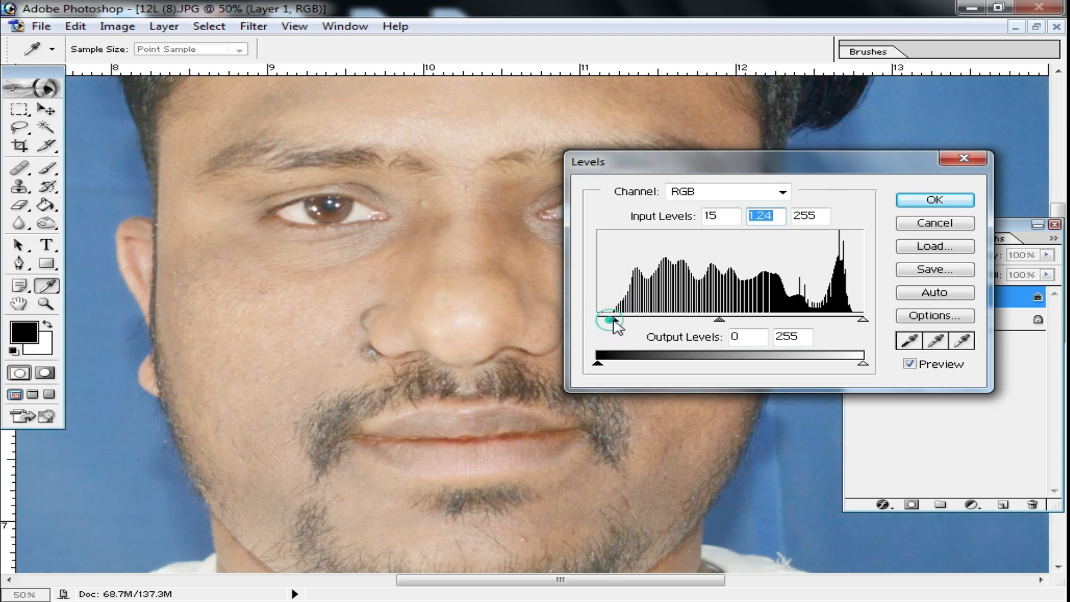
key("Return")
key("l")
Inspect the brightened skin up close around the forehead, eyes, nose, cheeks and mouth
left_click(501, 291, "alt")
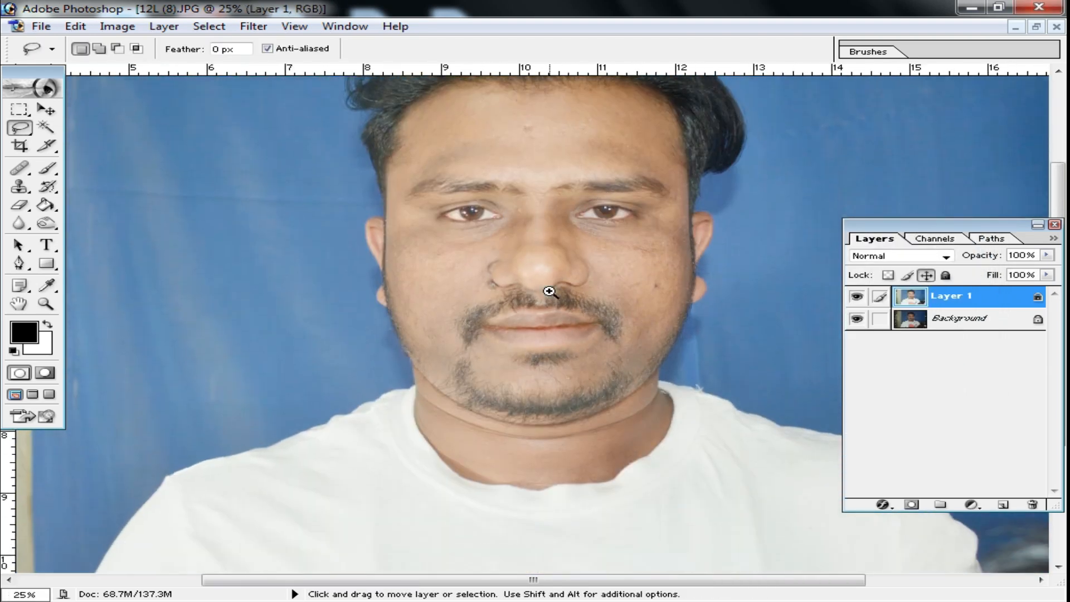
left_click(546, 289, "ctrl")
left_click_drag(576, 324, 611, 377)
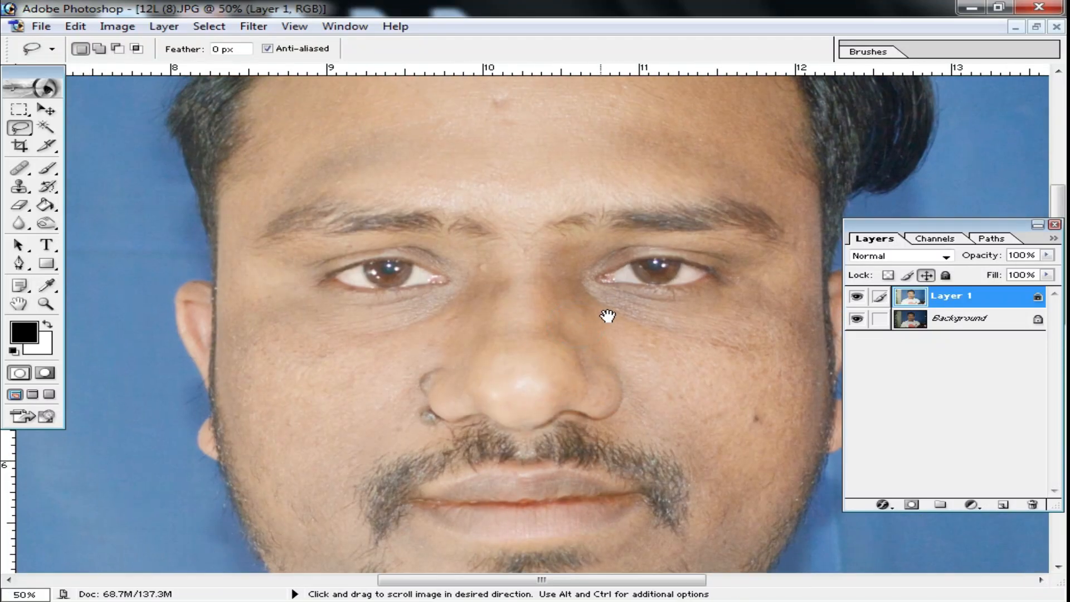
left_click_drag(602, 269, 609, 351)
left_click_drag(544, 234, 630, 258)
left_click_drag(686, 316, 655, 244)
left_click_drag(568, 279, 582, 399)
left_click_drag(564, 325, 620, 249)
left_click_drag(615, 330, 557, 255)
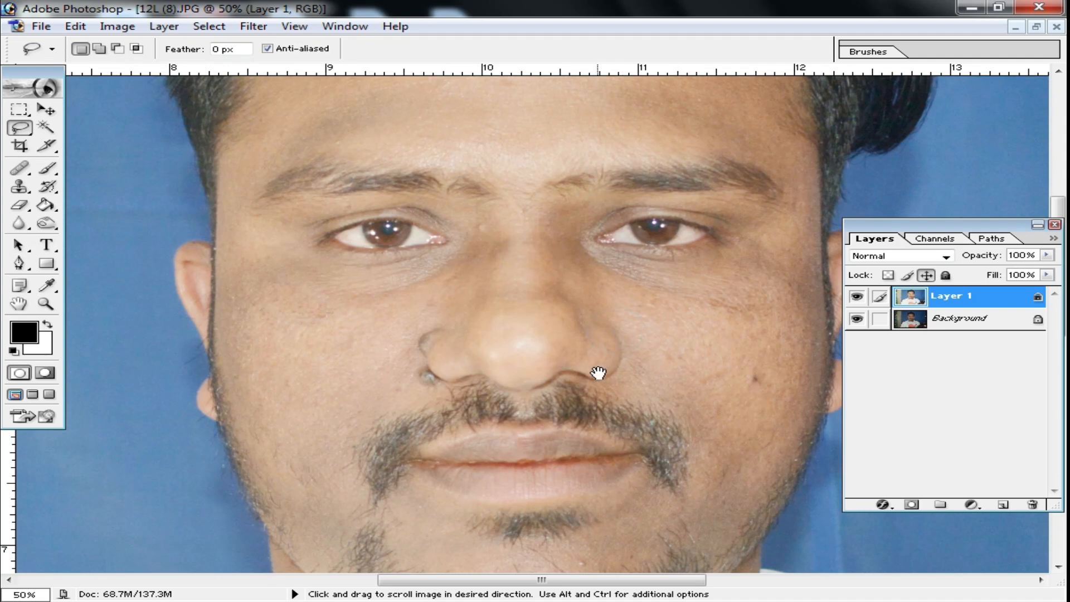
left_click_drag(618, 317, 589, 349)
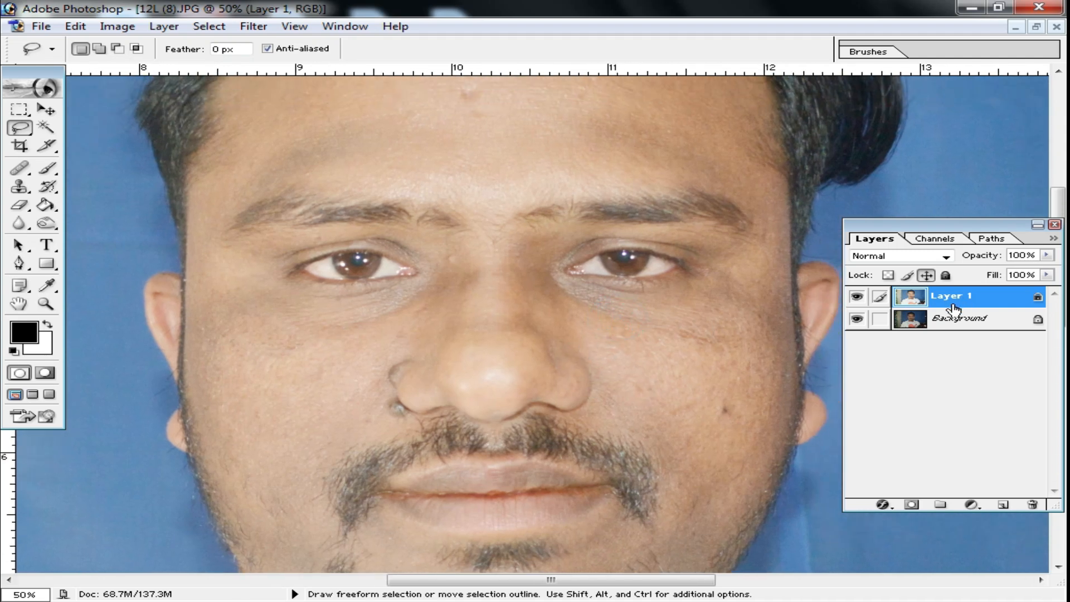
Duplicate Layer 1 and select the forehead and facial skin on the copy with the Magic Wand at tolerance 22
key("ctrl+j")
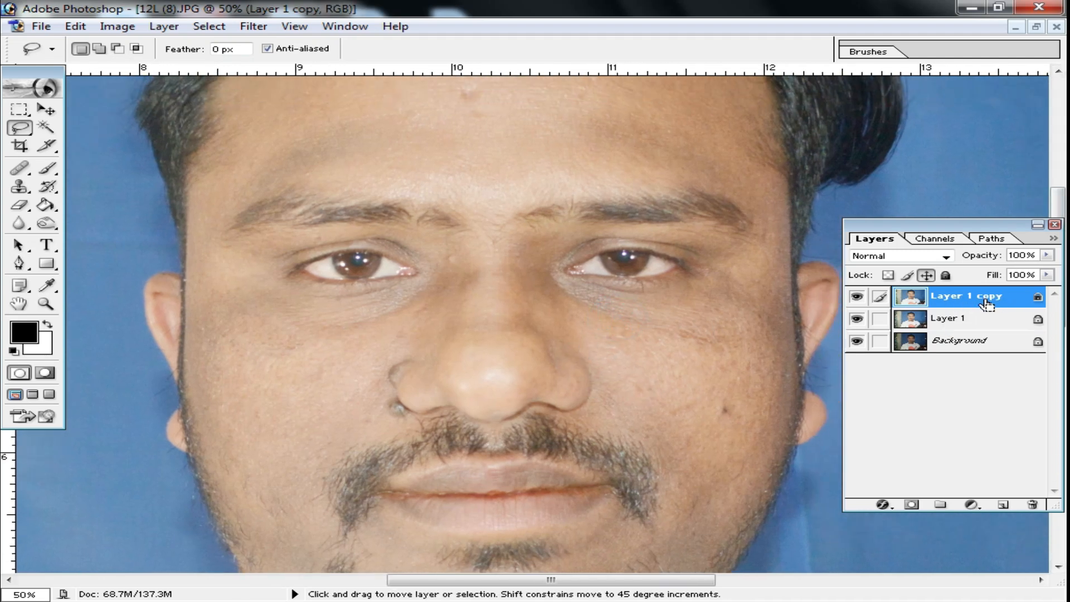
left_click(45, 127)
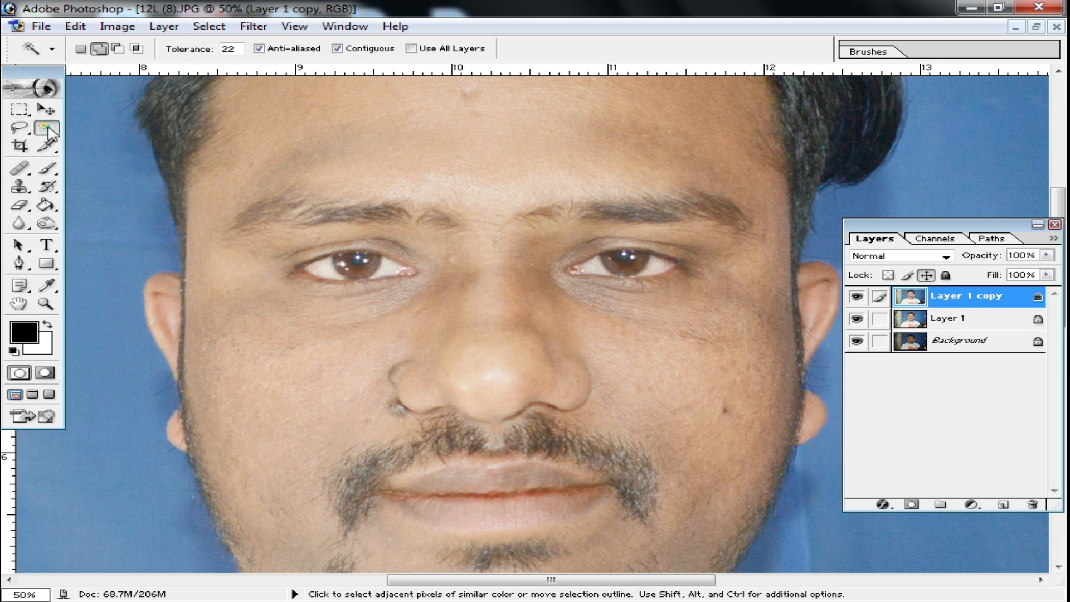
scroll(651, 168, "up", 2)
left_click(640, 136)
left_click(710, 173)
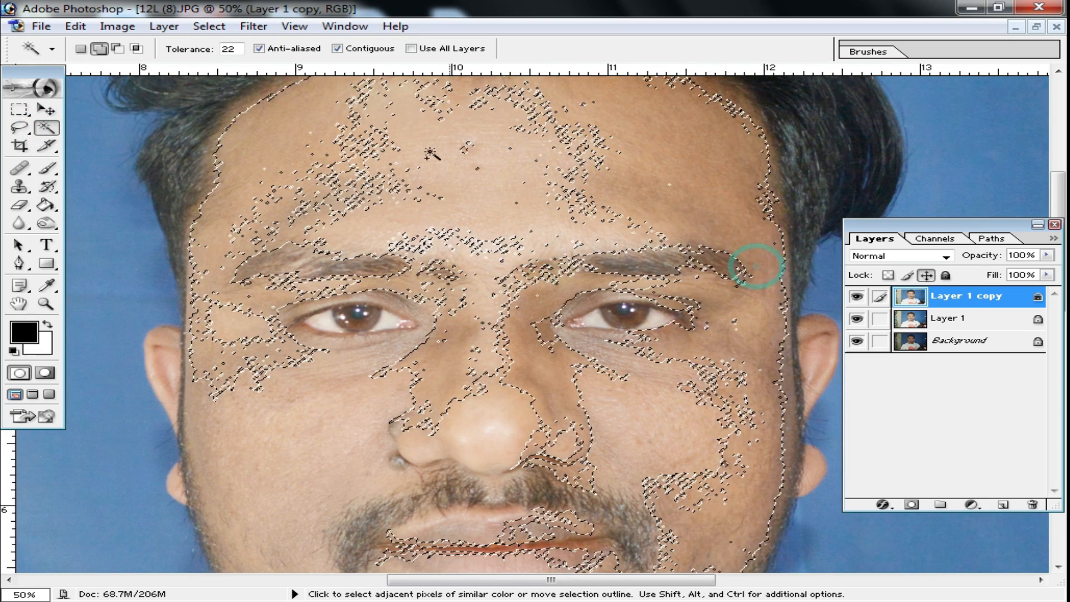
left_click(604, 177)
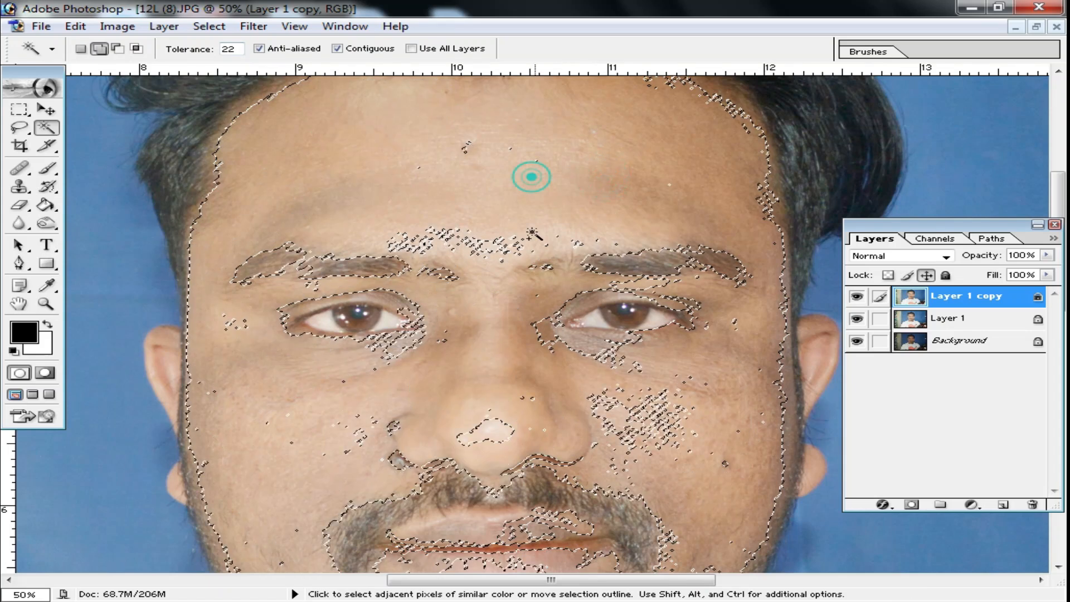
Set the Magic Wand tolerance to 44 and extend the selection over the remaining face, ears and neck
double_click(229, 49)
type("44")
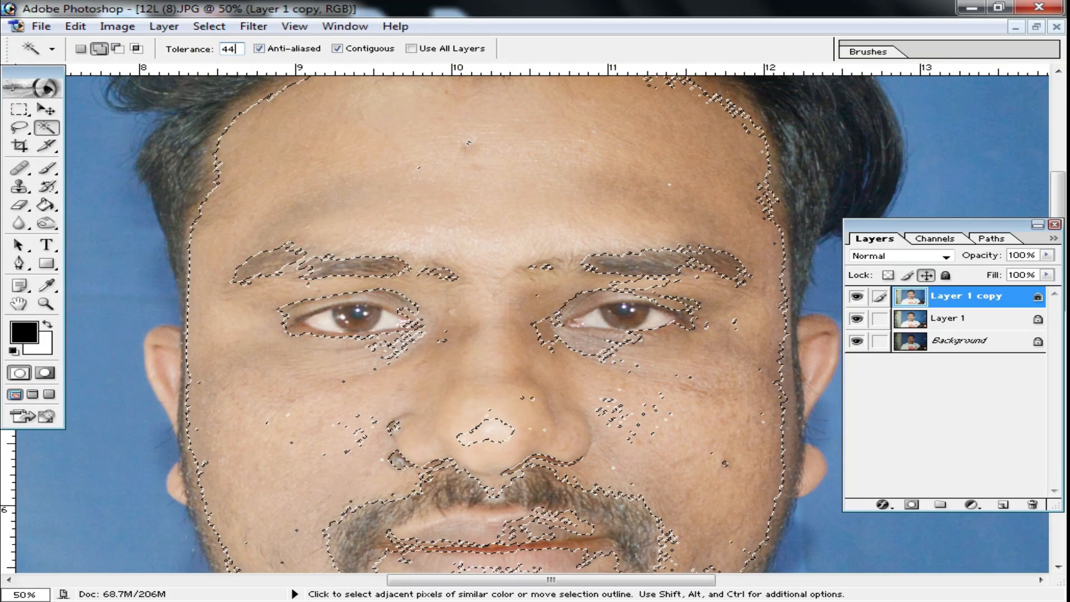
scroll(540, 292, "down", 2)
left_click(540, 291)
left_click(473, 385)
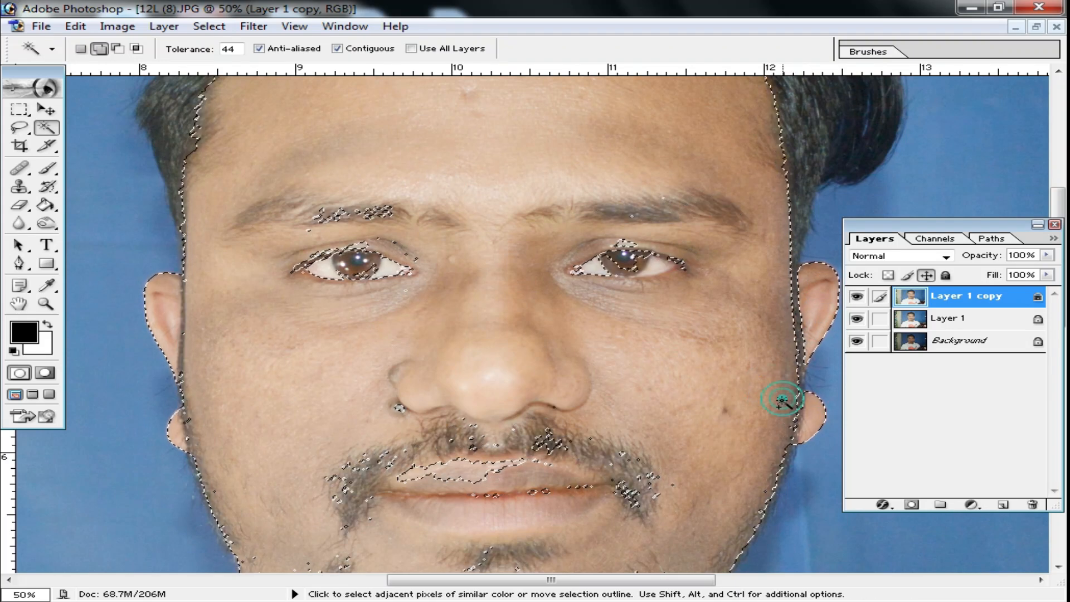
scroll(786, 406, "down", 4)
left_click(489, 530)
scroll(565, 497, "up", 5)
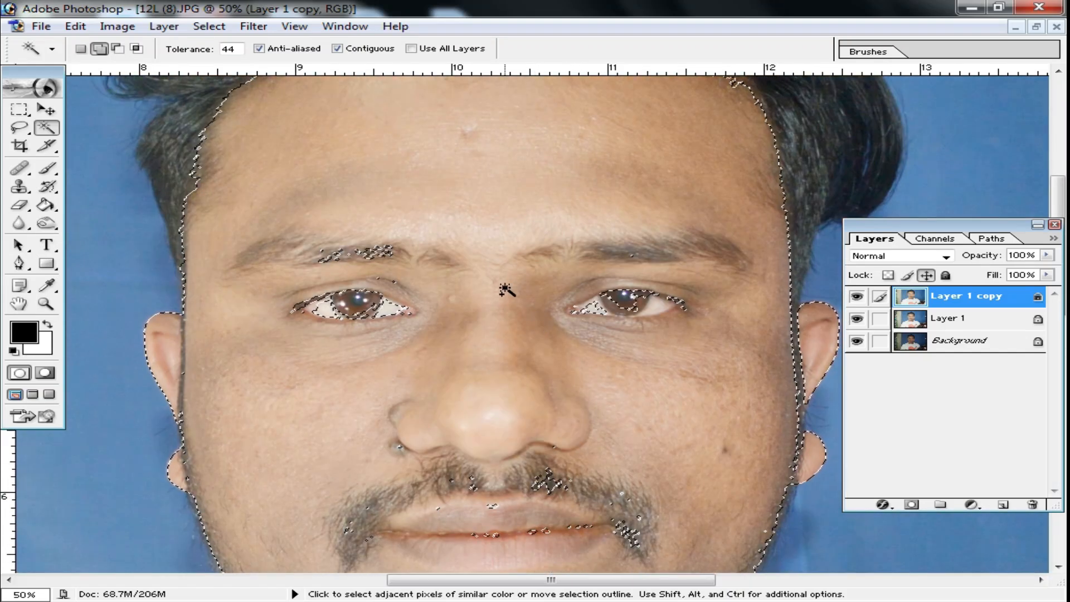
Feather the skin selection with a radius of 2 pixels
key("ctrl+alt+d")
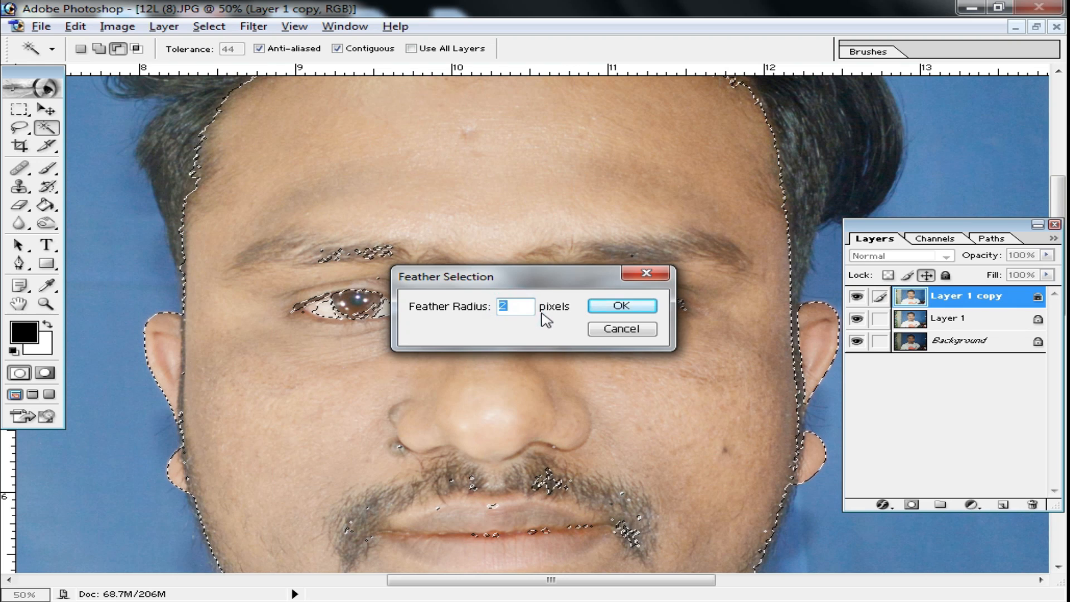
left_click(624, 306)
scroll(579, 366, "down", 4)
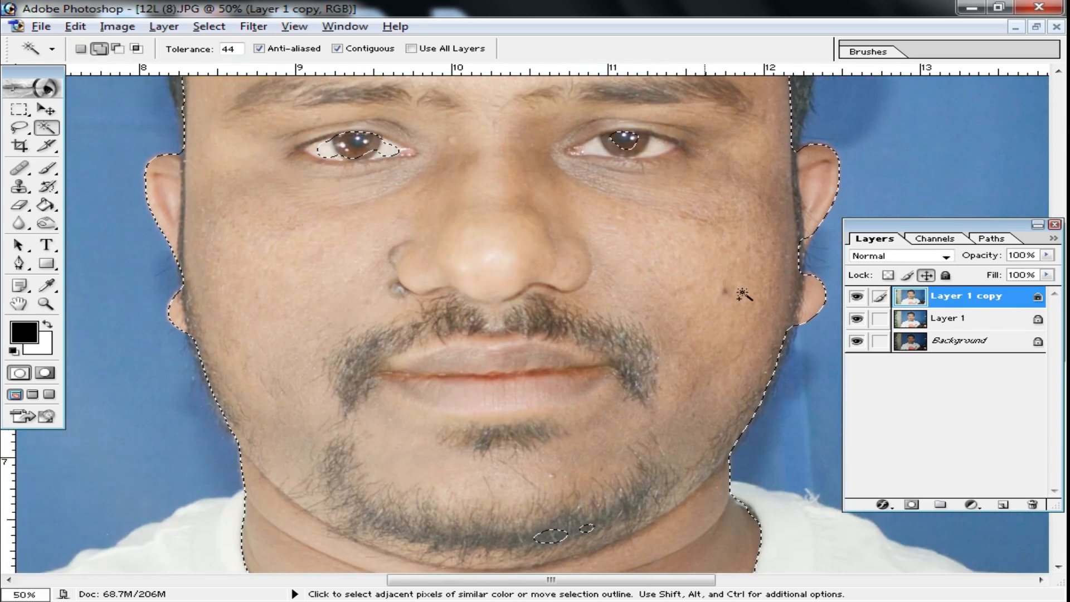
scroll(695, 330, "down", 1)
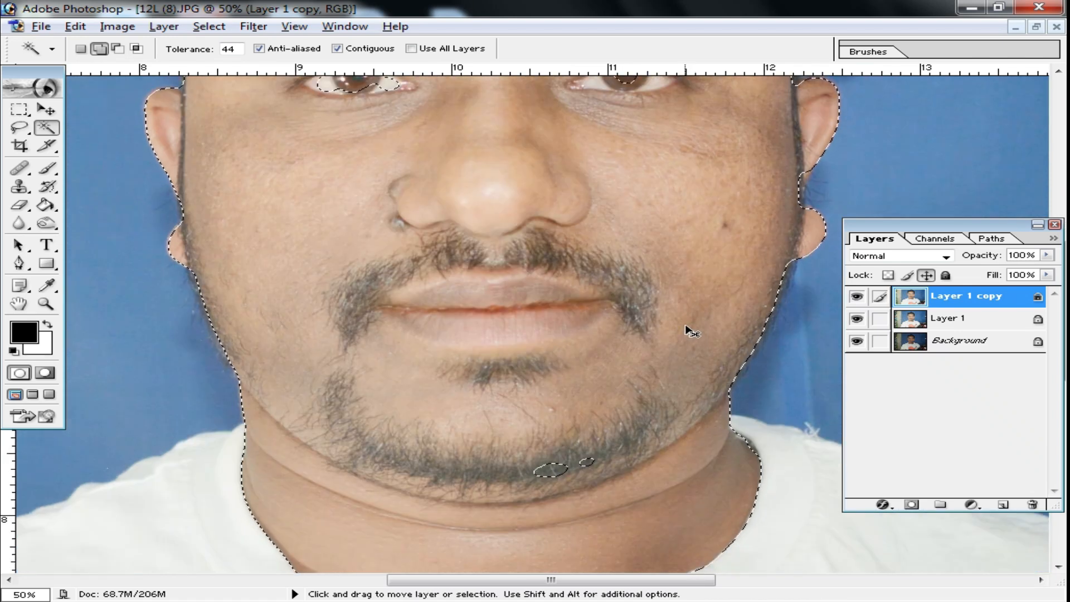
Slightly brighten the selected skin on Layer 1 copy with a Curves adjustment
key("ctrl+m")
left_click_drag(779, 310, 772, 305)
left_click(957, 230)
key("w")
scroll(503, 341, "up", 3)
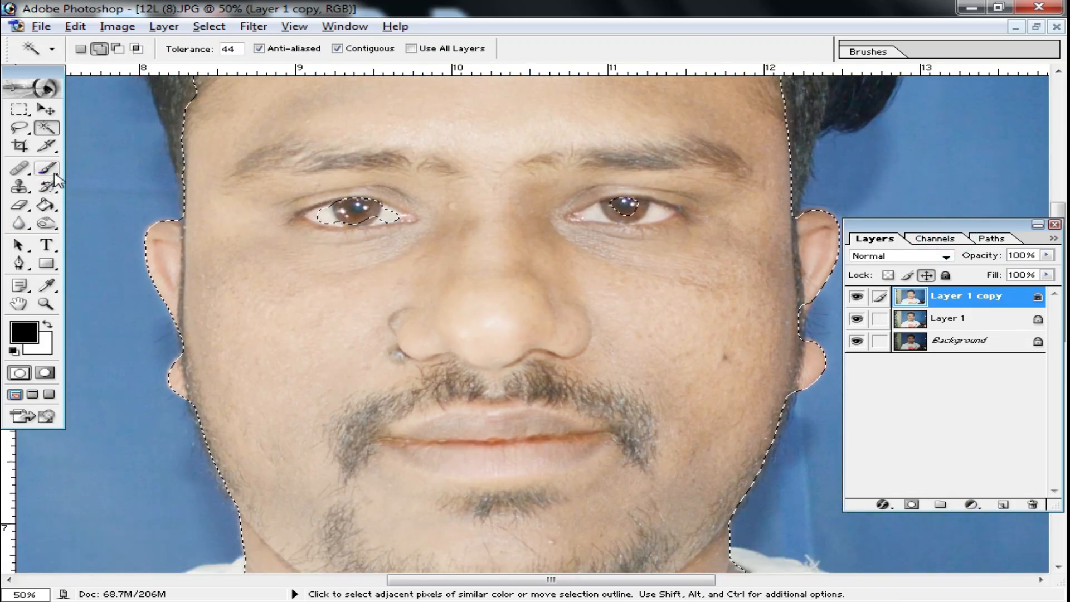
Set up the Brush tool with 22% opacity and a 147 px master diameter
left_click(42, 170)
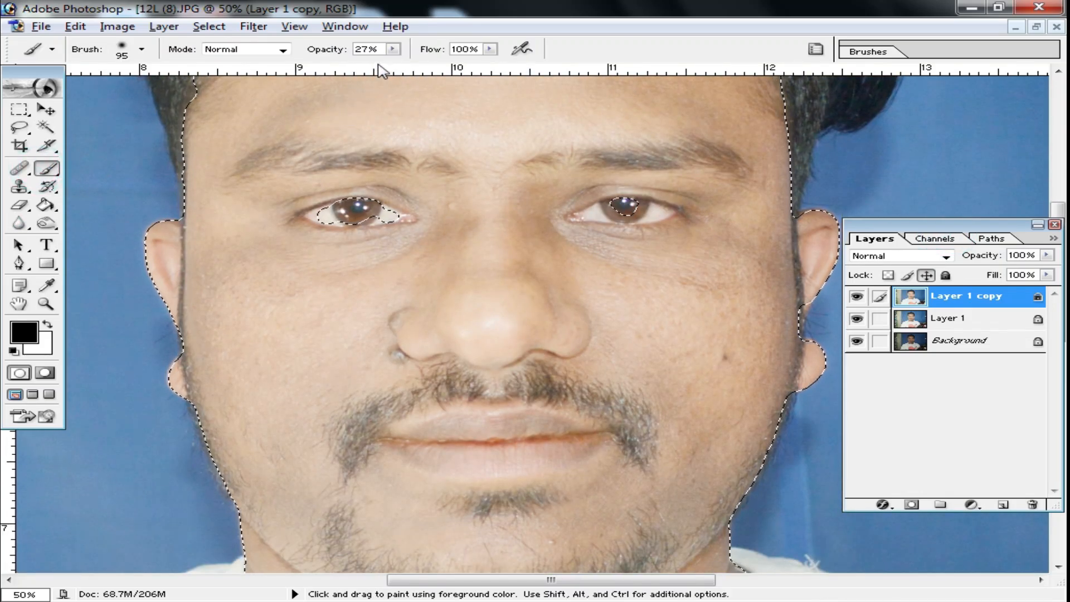
left_click(393, 49)
left_click_drag(393, 65, 388, 65)
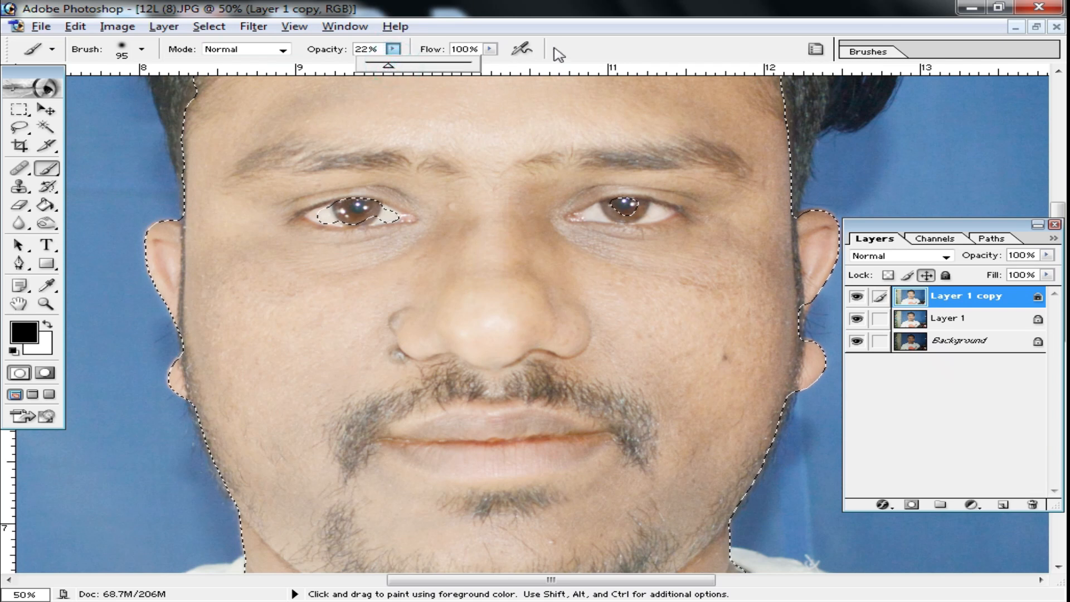
right_click(717, 368)
left_click_drag(855, 395, 869, 395)
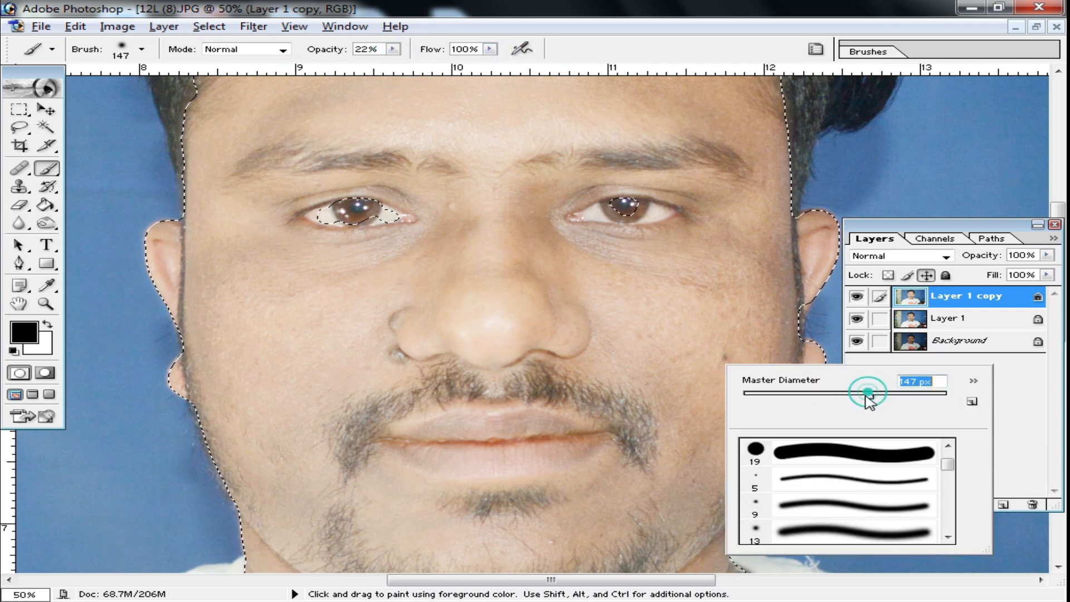
Sample the facial skin tone and paint it over the cheeks, nose and under-eye area with the 22% opacity brush
left_click(294, 345, "alt")
left_click(296, 336)
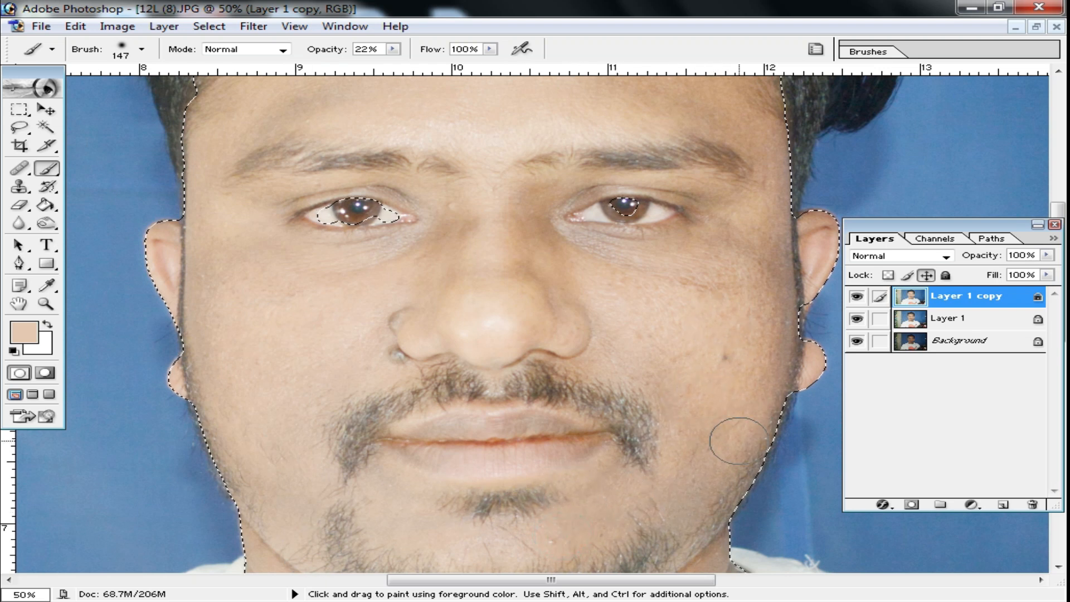
left_click_drag(754, 319, 721, 415)
left_click(520, 358)
left_click(439, 329)
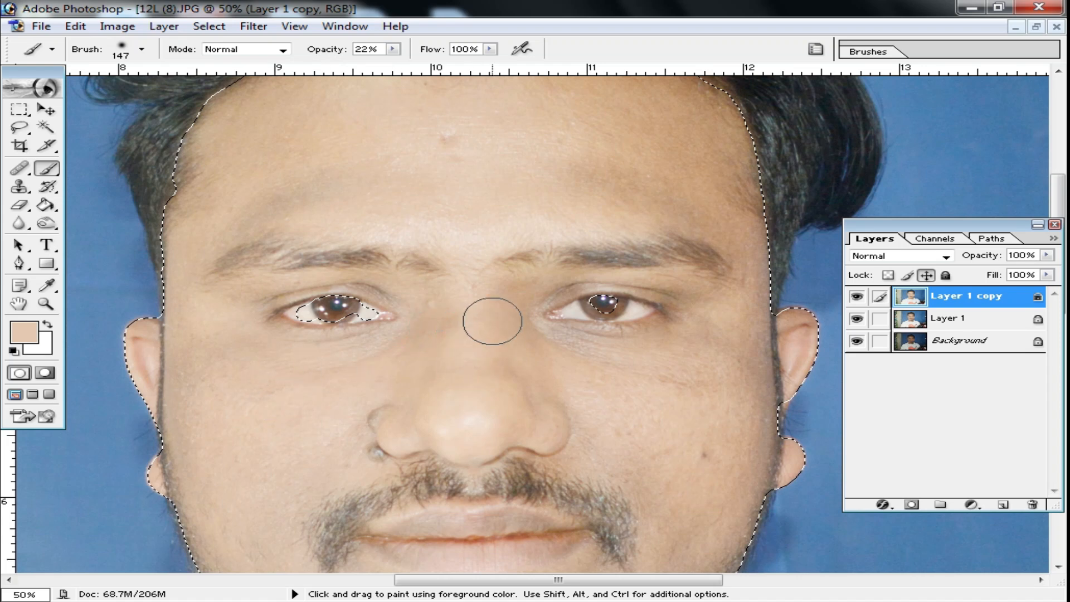
left_click_drag(592, 385, 597, 415)
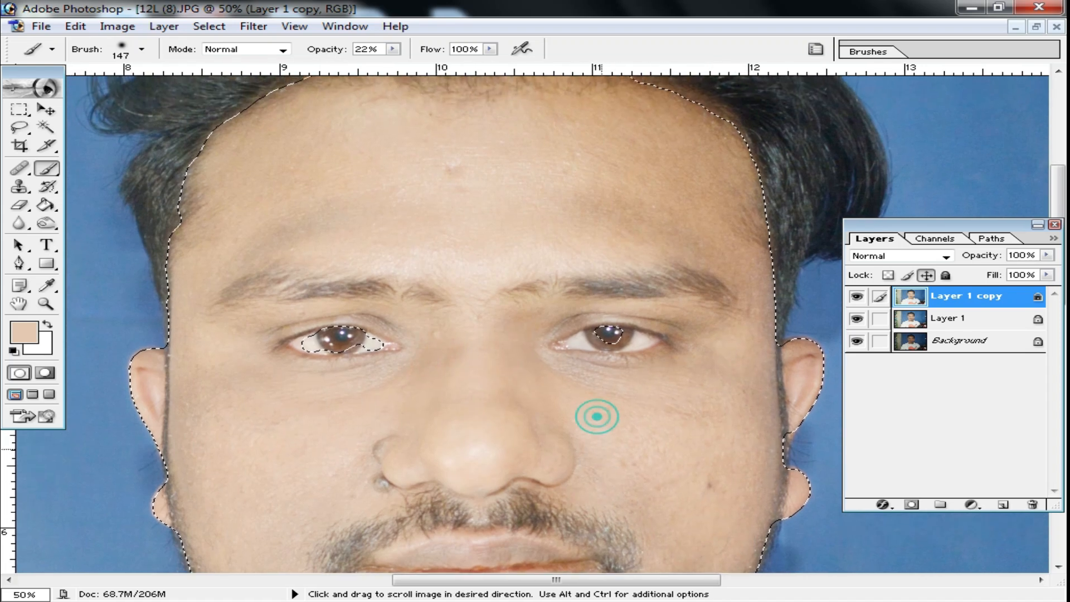
Smooth the forehead and the skin beside the mouth with soft brush strokes in sampled skin tones
left_click_drag(509, 260, 530, 342)
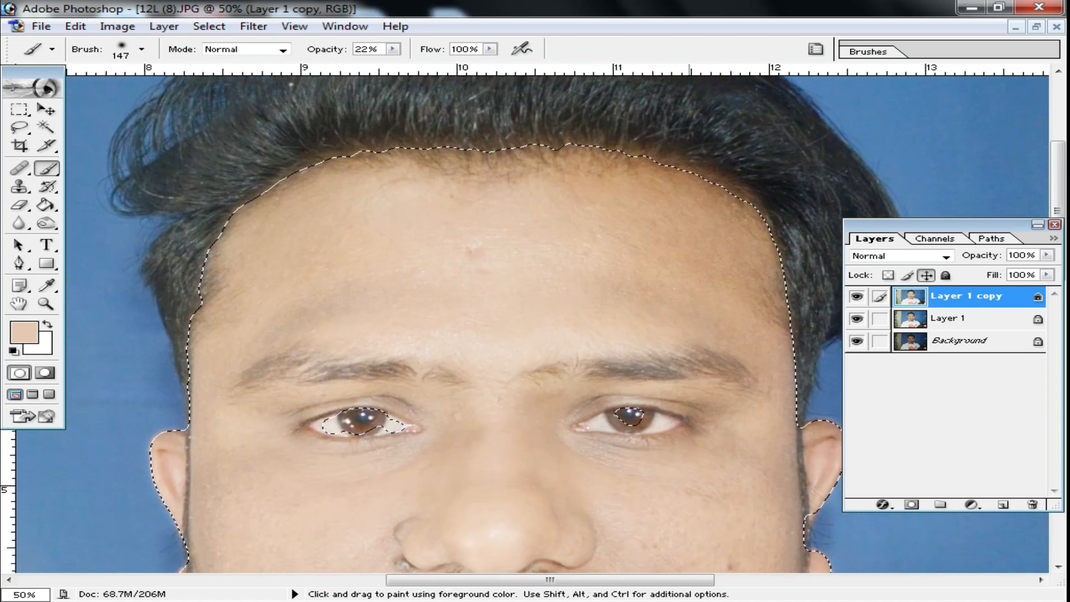
left_click_drag(741, 326, 609, 321)
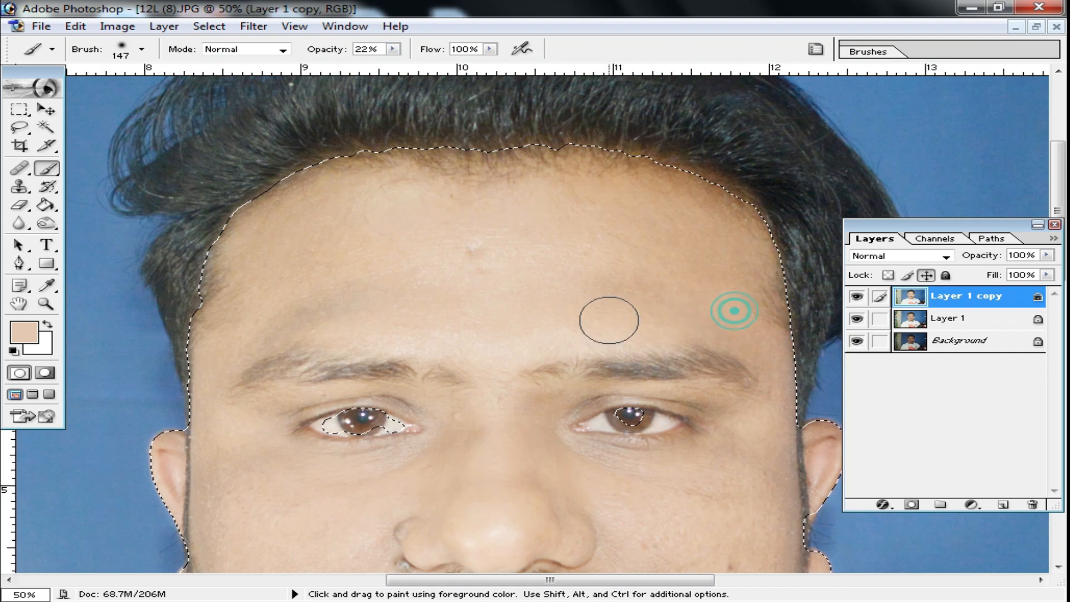
left_click_drag(360, 284, 368, 234)
left_click_drag(461, 279, 504, 241)
left_click(673, 278, "alt")
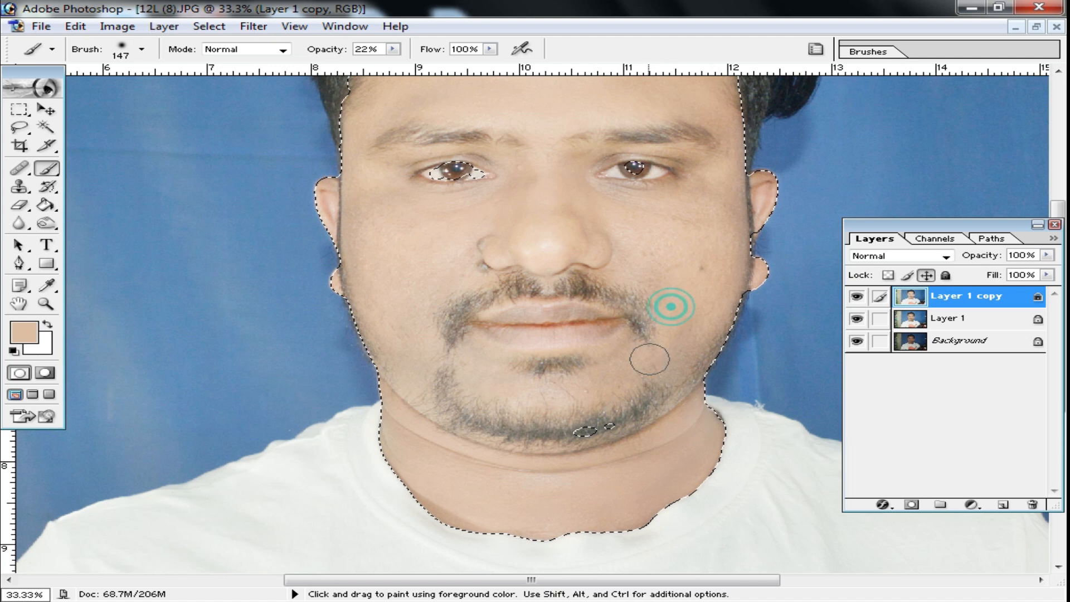
left_click(575, 282, "ctrl")
mouse_move(515, 245)
left_mouse_down()
mouse_move(452, 275)
mouse_move(423, 317)
left_mouse_up()
left_click(560, 312, "alt")
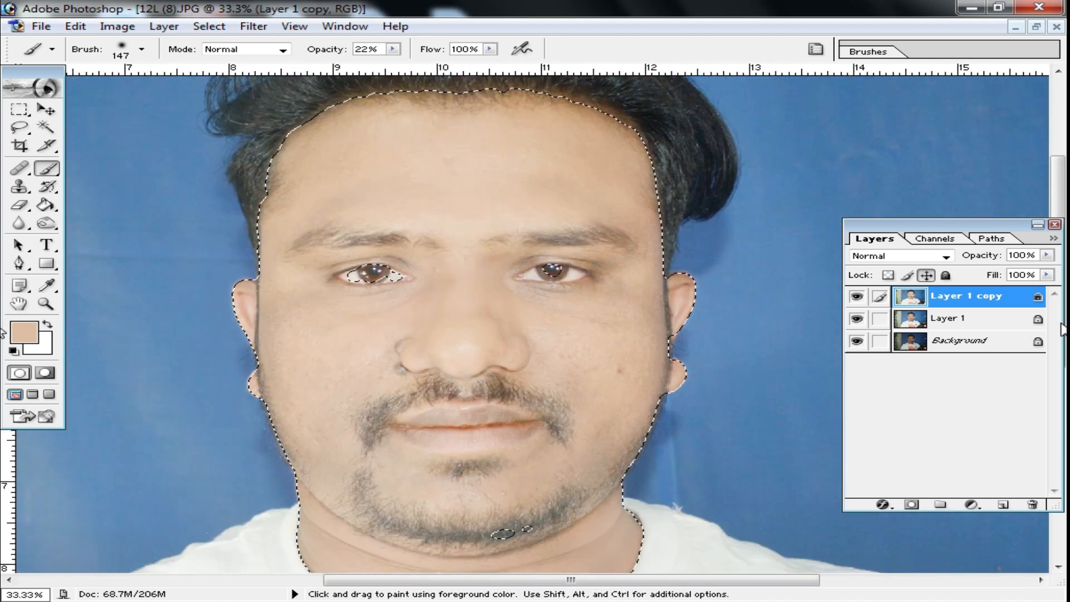
Set the Layer 1 copy fill to 77% and slightly darken the selected skin with a Curves adjustment
left_click(1047, 274)
left_click_drag(1049, 277, 1031, 299)
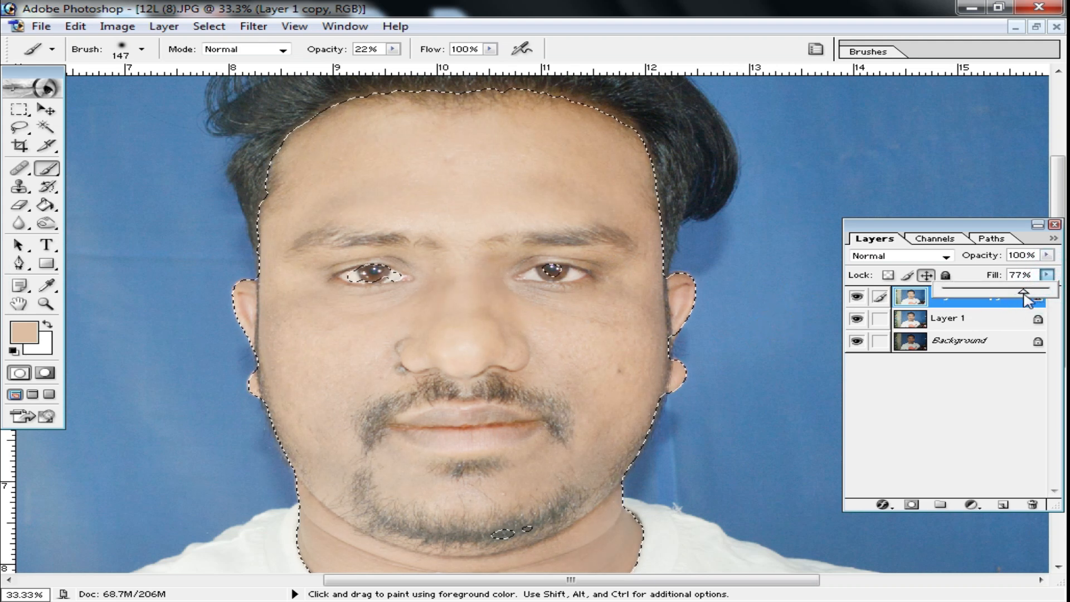
key("ctrl+m")
left_click(789, 312)
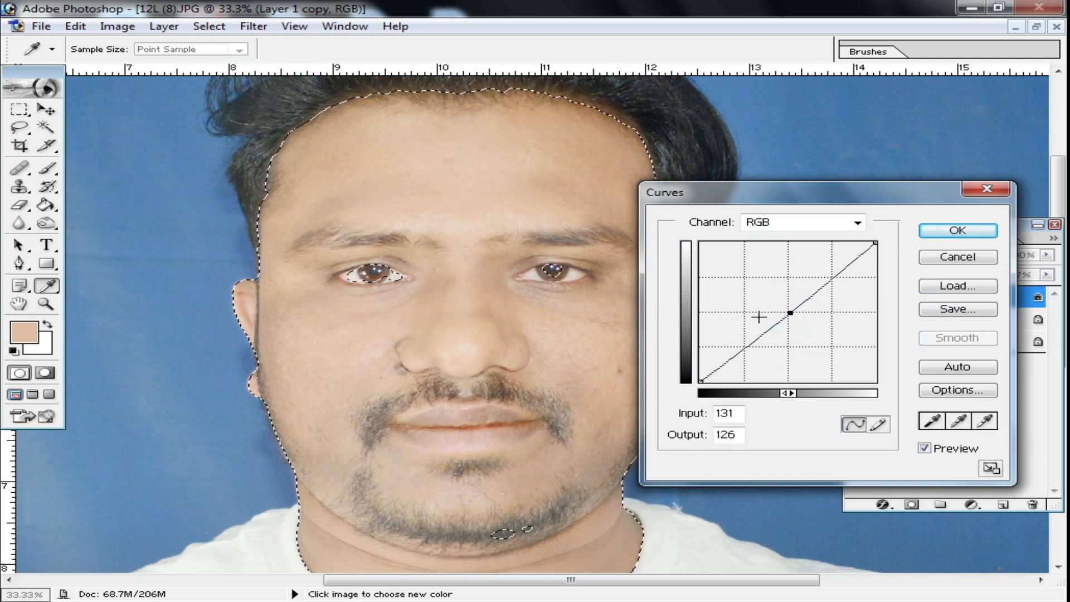
left_click_drag(792, 311, 793, 318)
left_click(958, 228)
Deselect the skin and merge Layer 1 copy down into Layer 1
key("b")
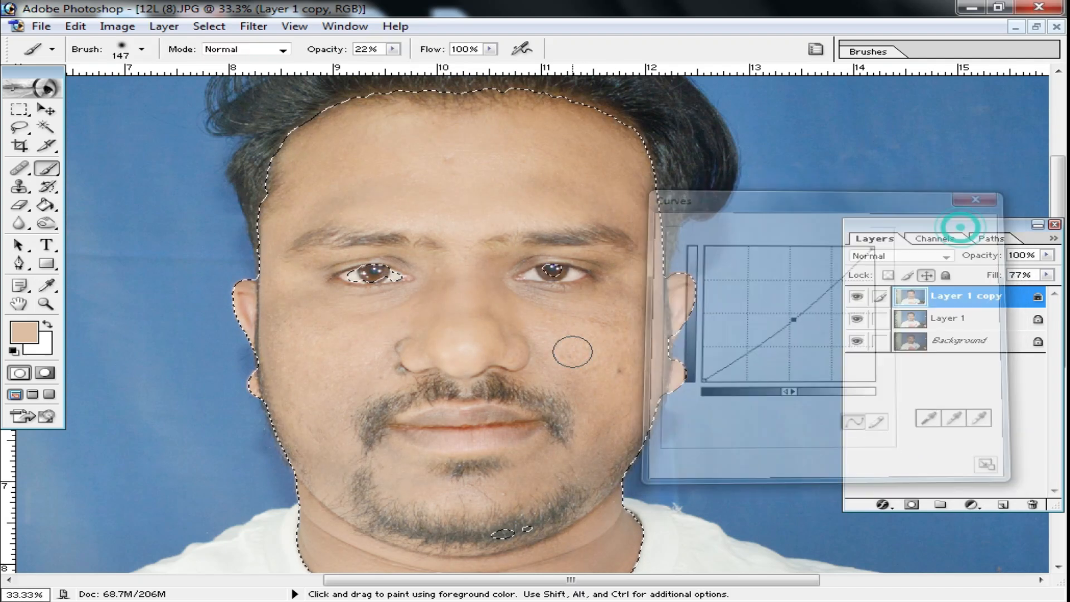
left_click(552, 349, "ctrl+alt")
key("m")
left_click(272, 250)
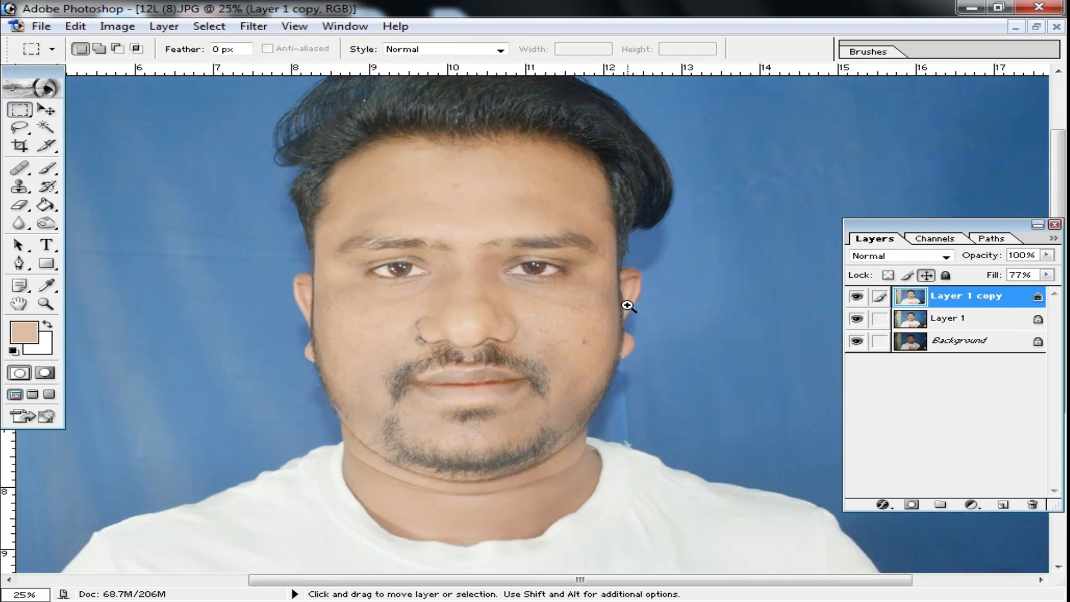
left_click_drag(628, 305, 694, 358)
key("ctrl+e")
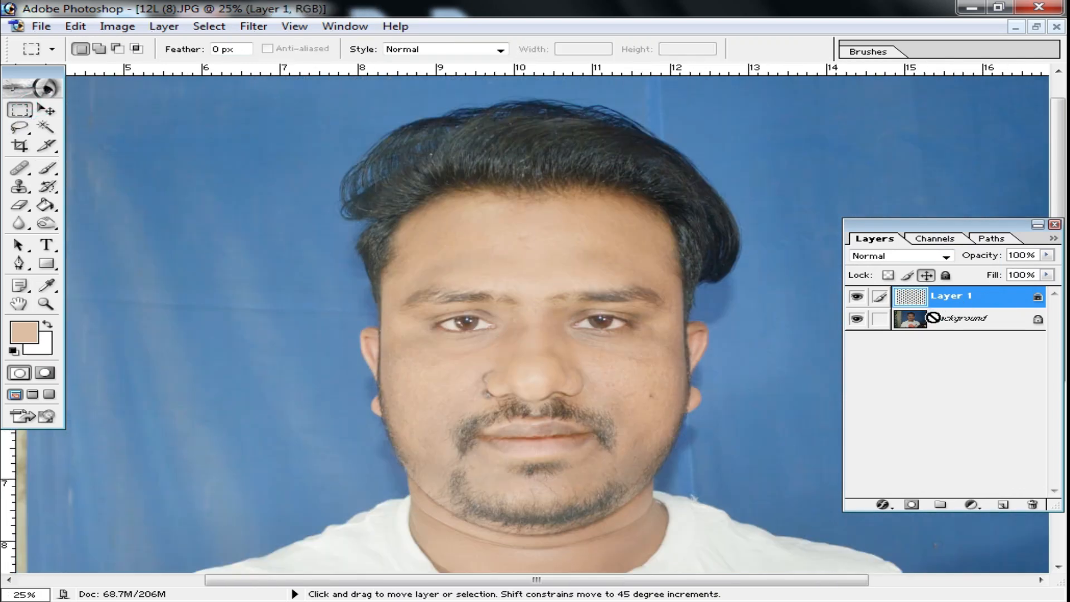
Draw a rectangular selection around the left half of the hair and forehead on Layer 1
left_click(500, 223, "ctrl")
left_click(517, 255, "ctrl")
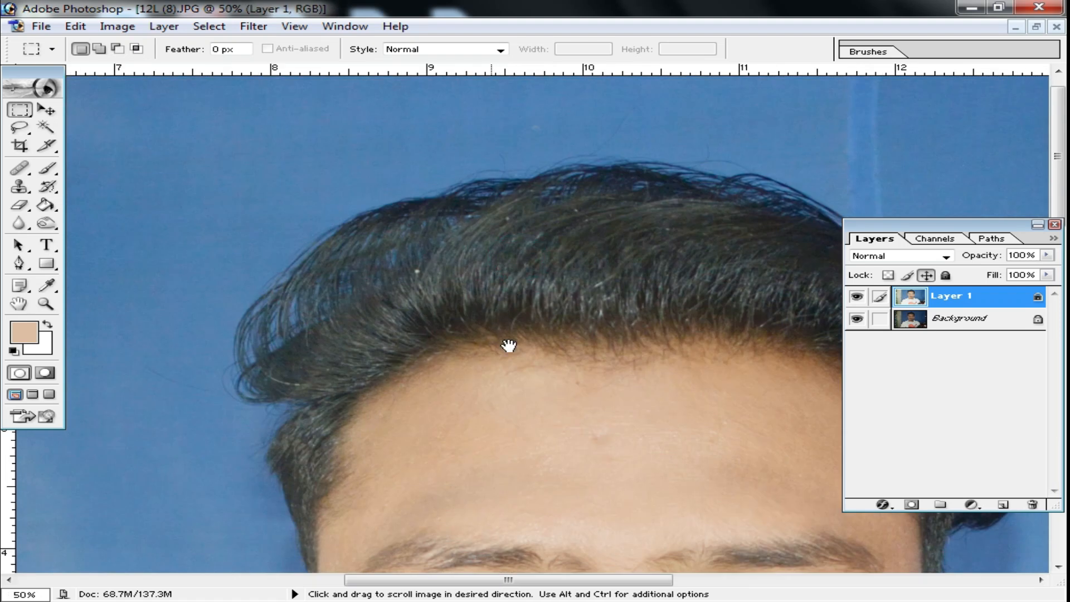
left_click_drag(581, 359, 347, 329)
left_click_drag(507, 326, 489, 237)
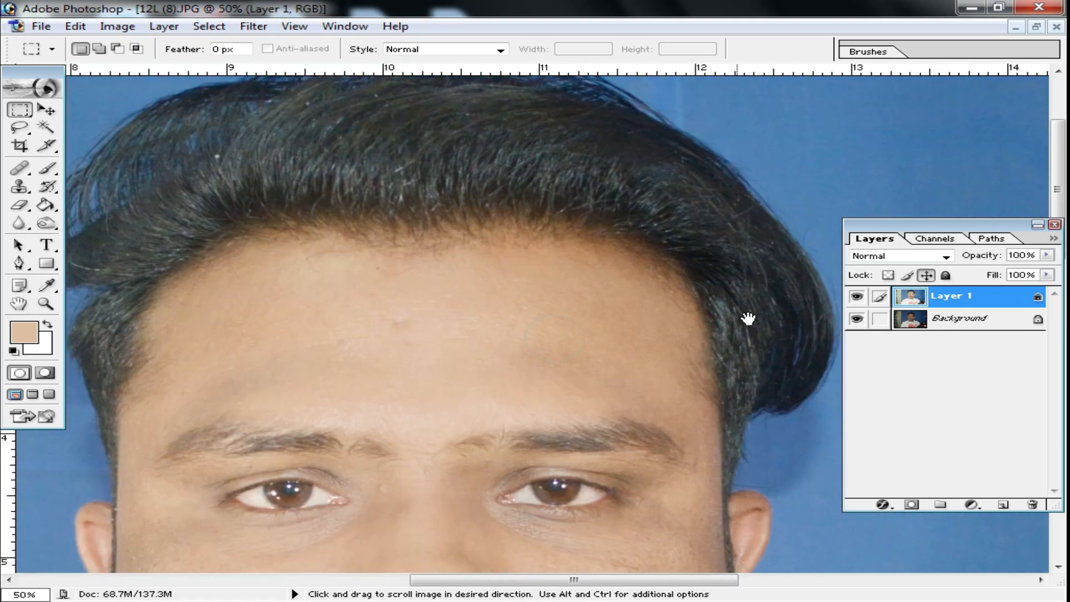
left_click_drag(96, 300, 210, 308)
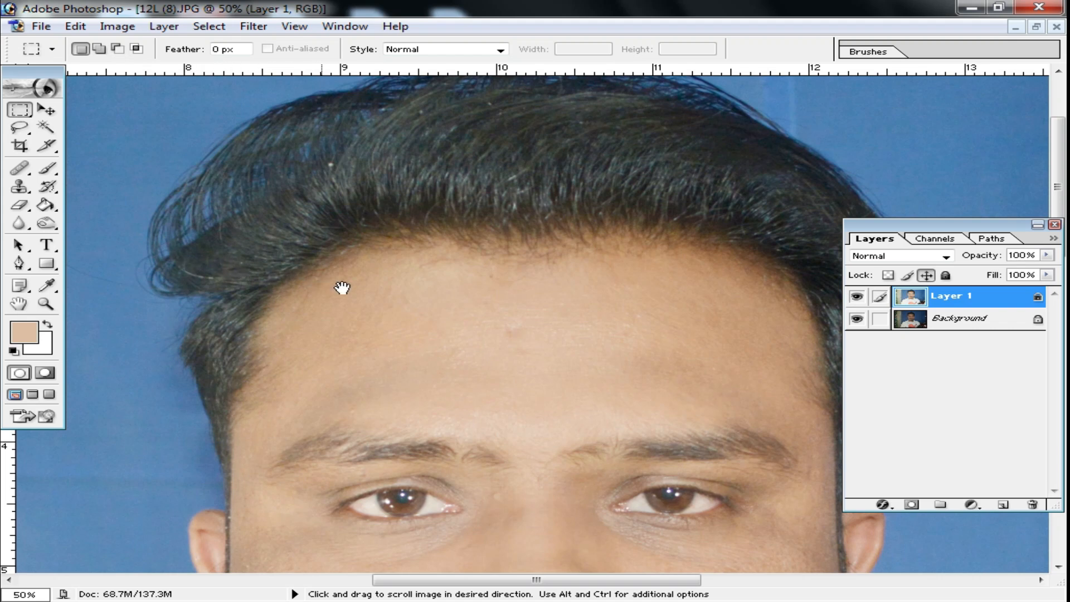
left_click(576, 271, "alt")
left_click_drag(611, 322, 606, 300)
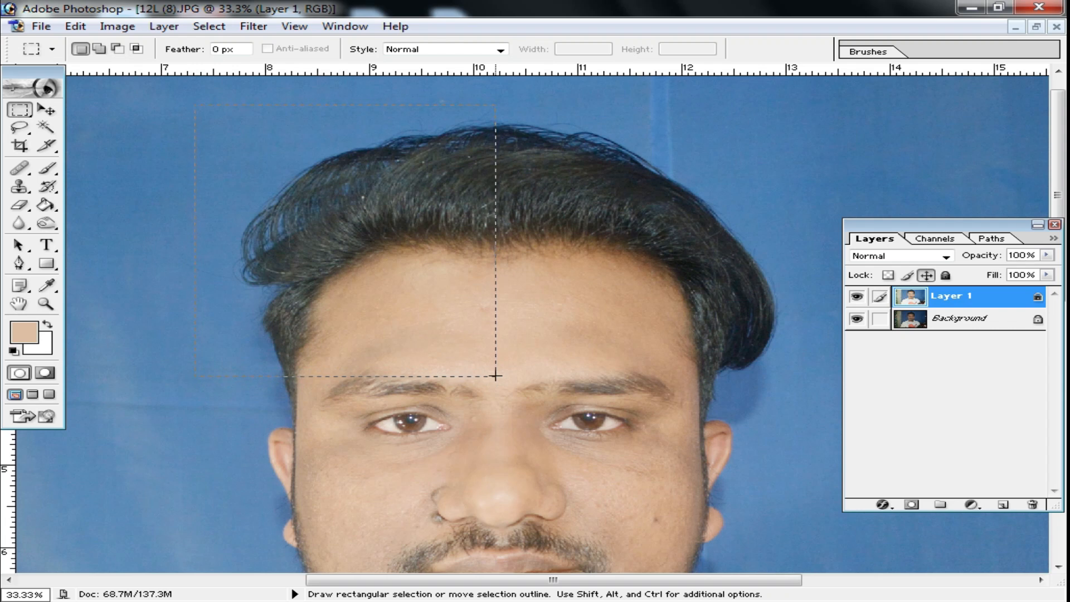
left_click_drag(495, 376, 333, 380)
Subtract the lower forehead from the selection with the Lasso tool, following a curve below the hairline
left_click(20, 127)
left_click_drag(497, 287, 495, 290)
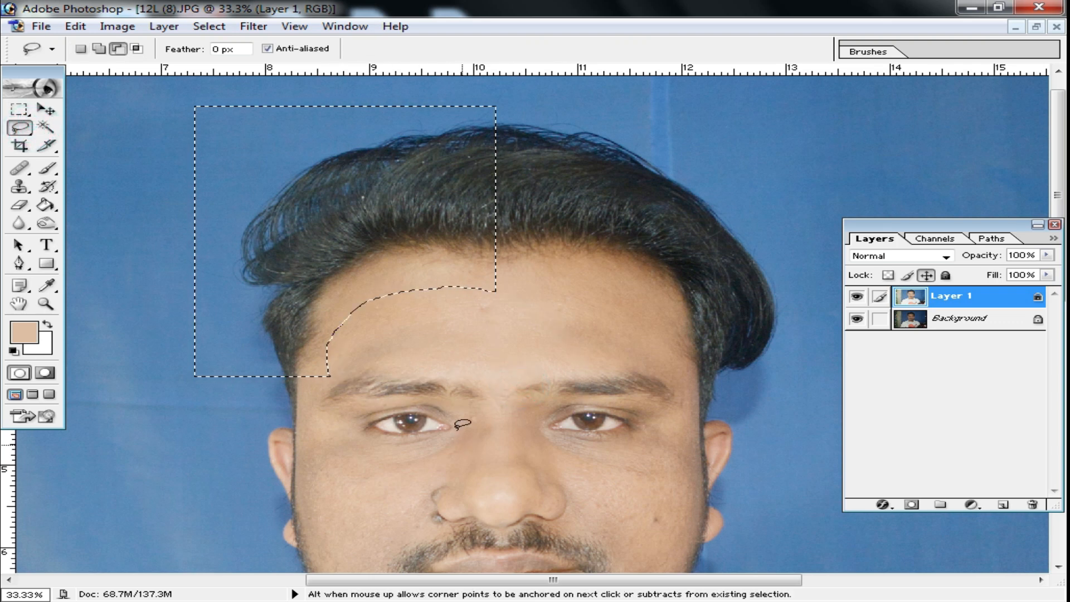
left_click_drag(462, 389, 412, 398)
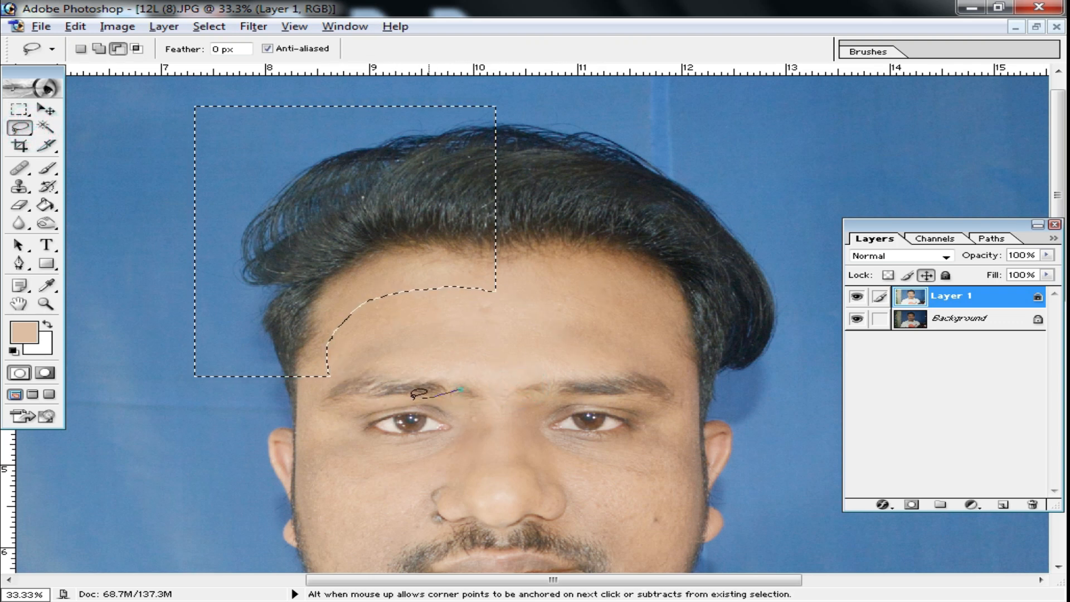
left_click_drag(535, 317, 495, 290)
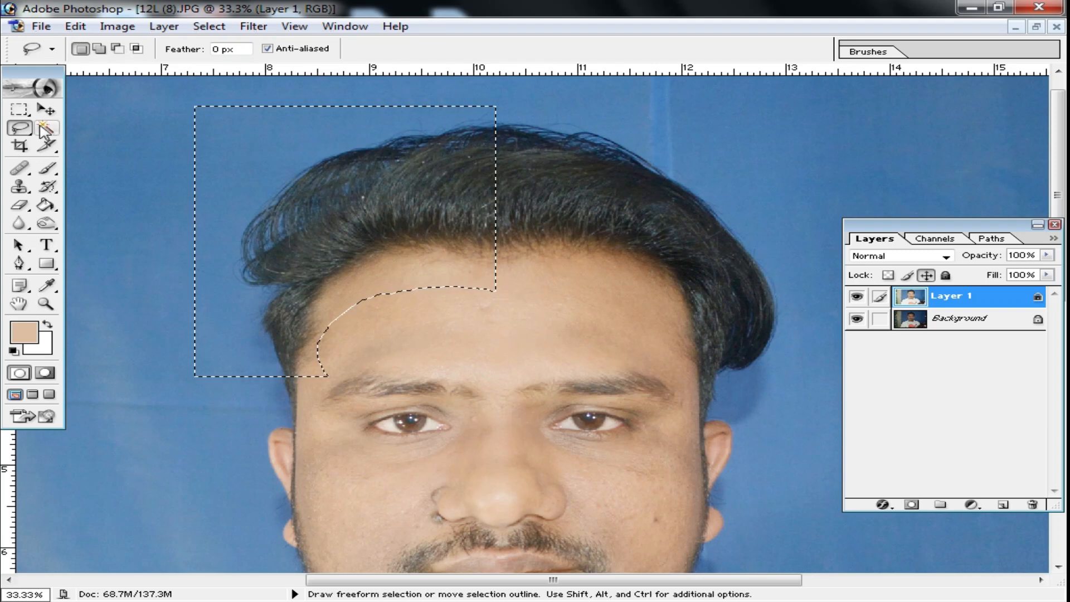
Copy the selected hair to a new layer and flip the copy horizontally
left_click(46, 109)
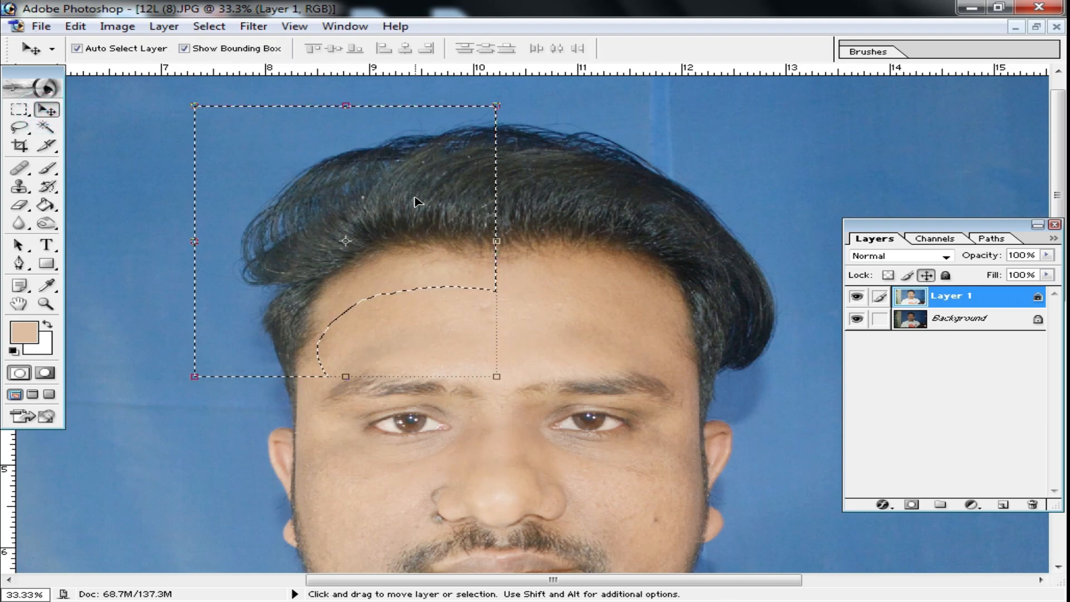
key("ctrl+j")
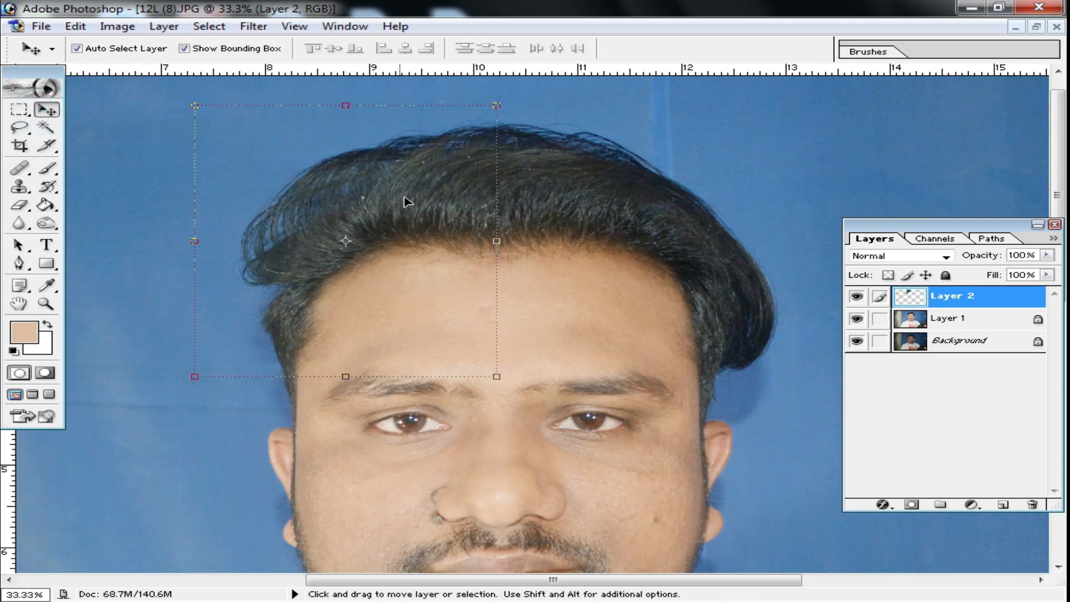
left_click(500, 203)
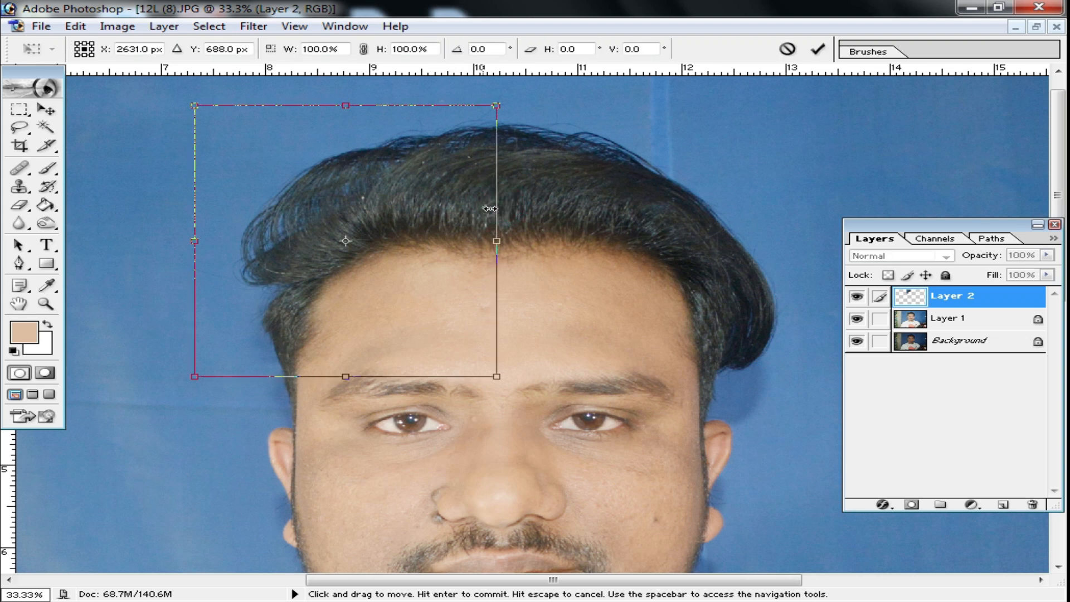
right_click(486, 207)
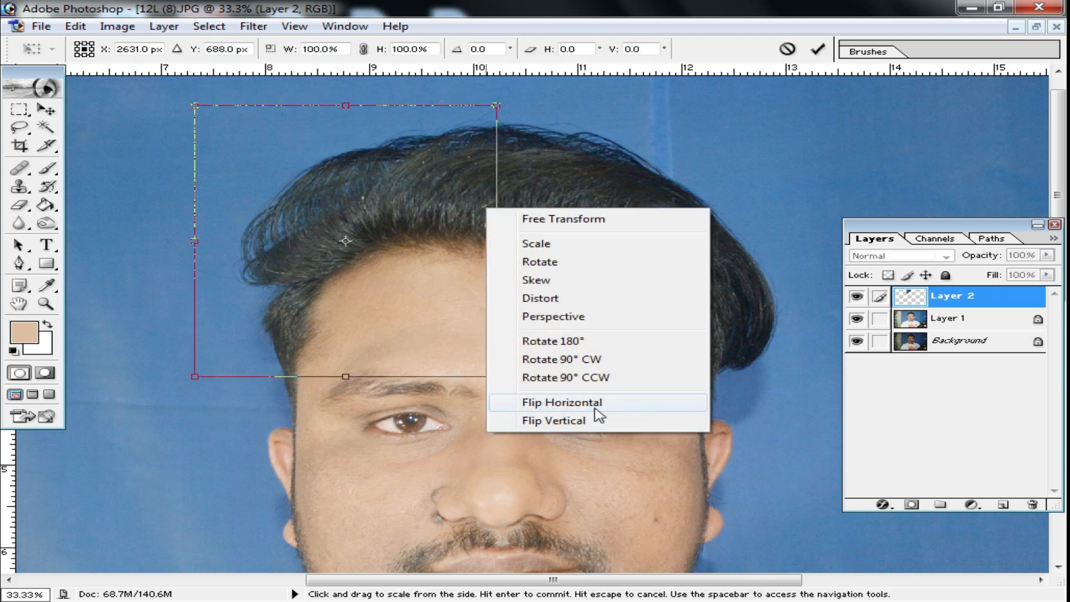
left_click(563, 402)
Place the flipped hair over the right half of the head and enlarge it slightly, to 100.9% height and 100.5% width
left_click_drag(340, 243, 599, 228)
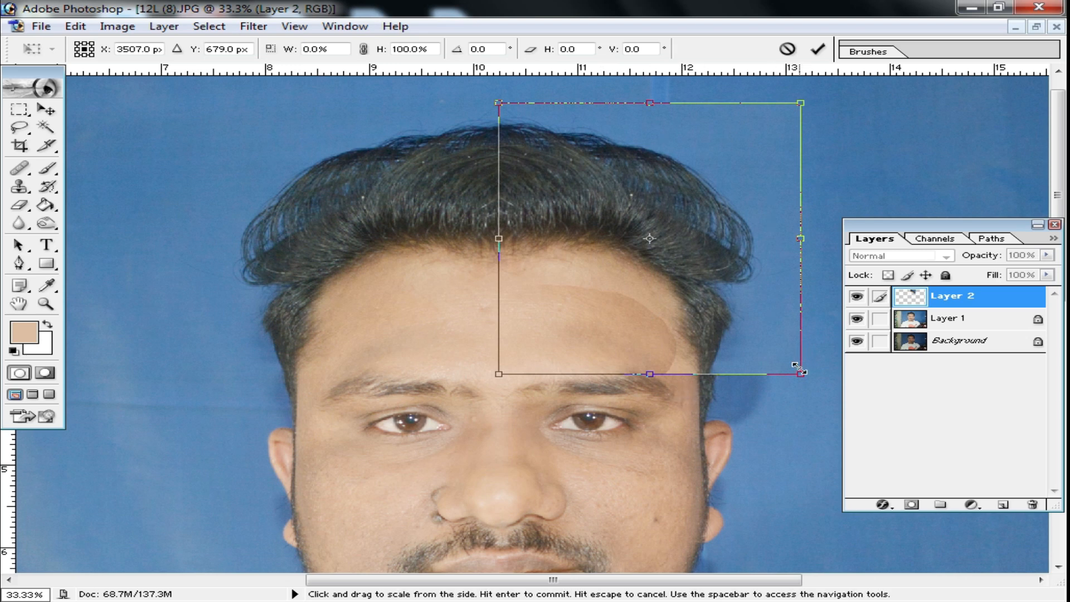
left_click_drag(809, 379, 817, 382)
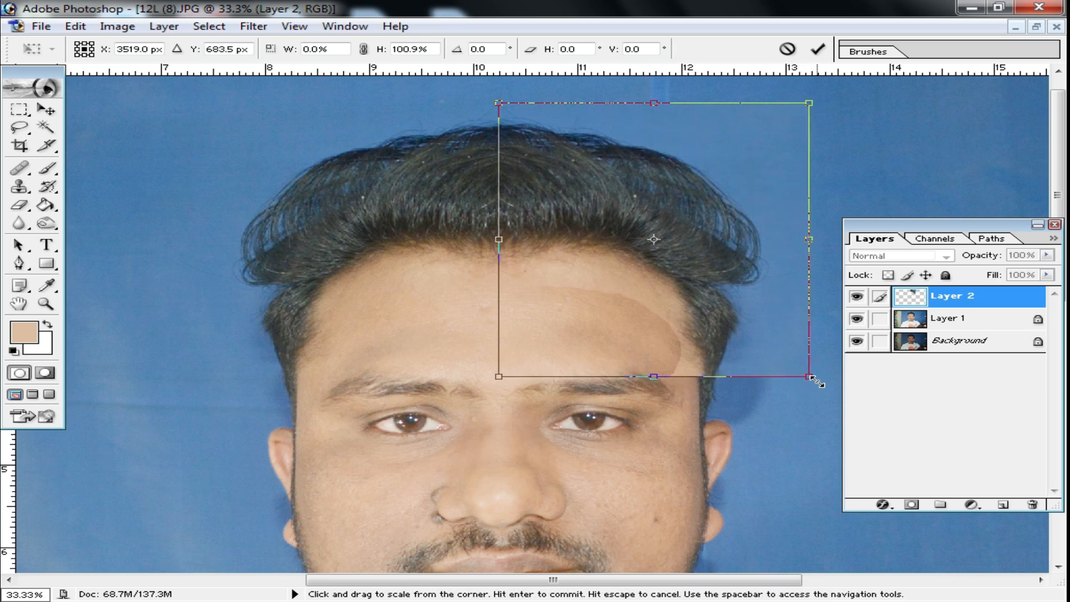
key("Return")
left_click(730, 342, "ctrl")
left_click_drag(692, 362, 590, 340)
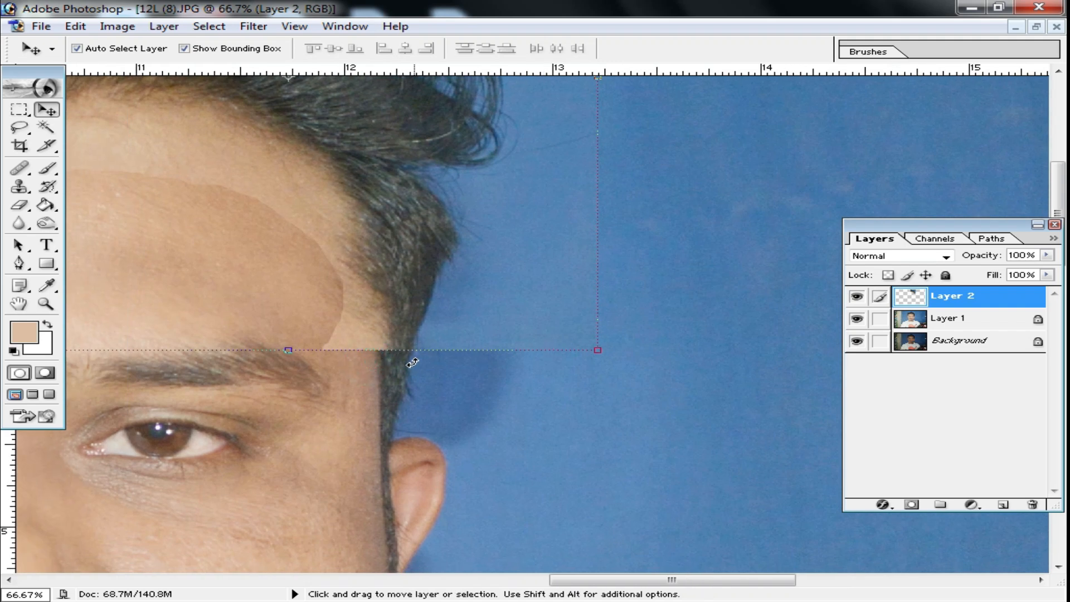
left_click_drag(602, 300, 606, 299)
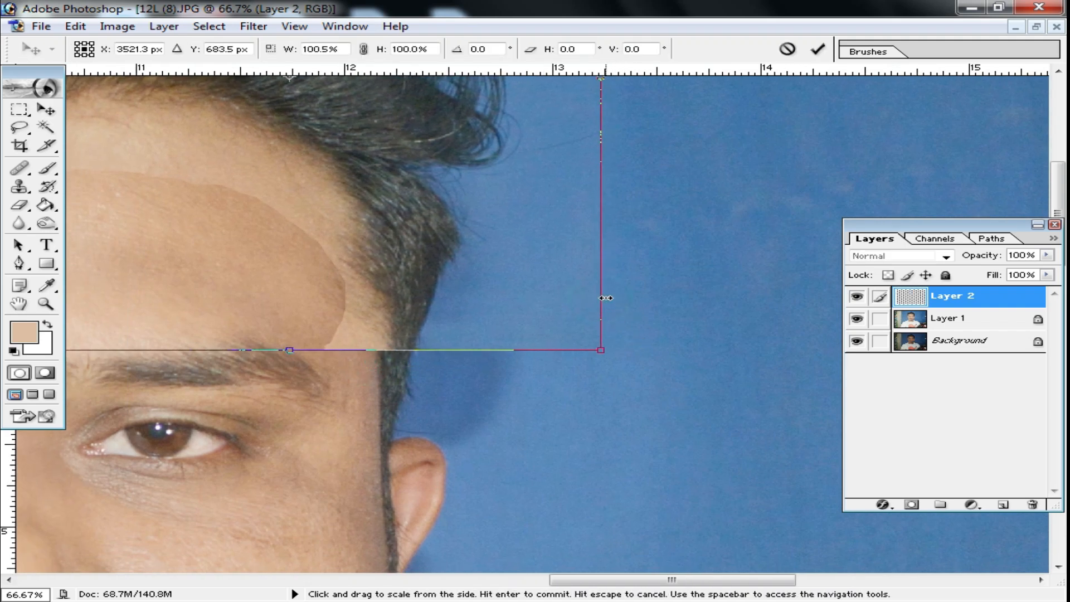
key("Return")
Set up the Eraser tool with a soft 100 px brush for blending the hair patch
left_click(409, 303, "alt")
left_click_drag(509, 268, 573, 392)
left_click_drag(471, 374, 609, 282)
left_click(246, 301)
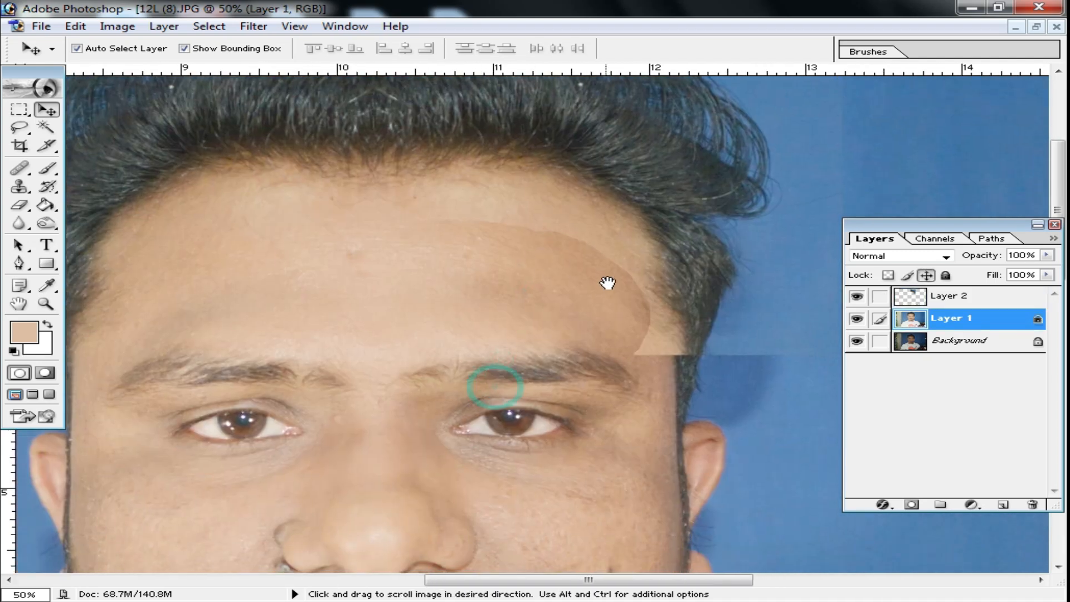
left_click(601, 297, "ctrl")
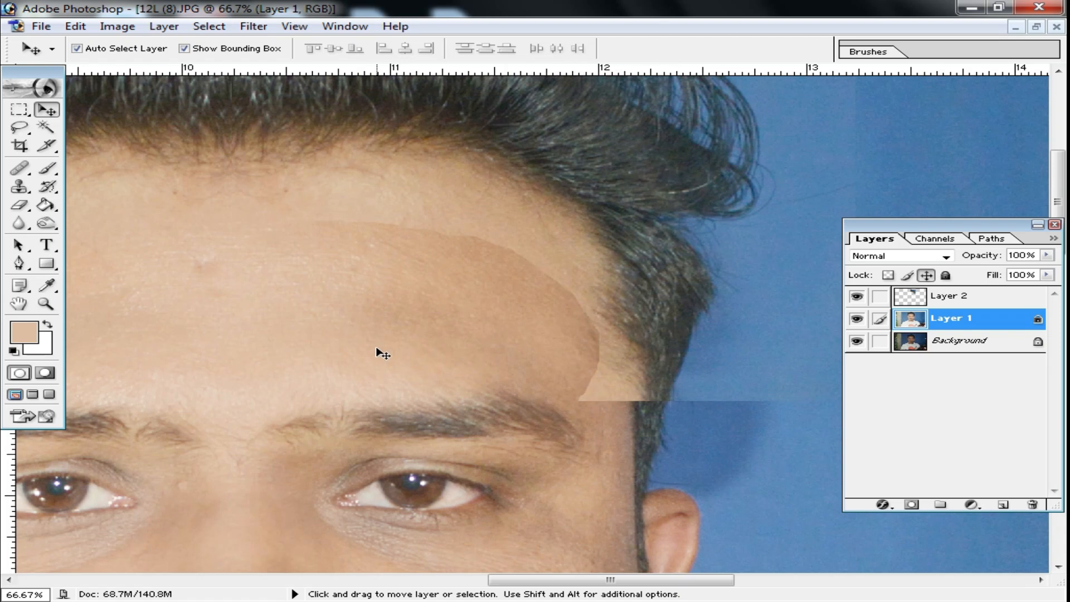
scroll(233, 240, "down", 1)
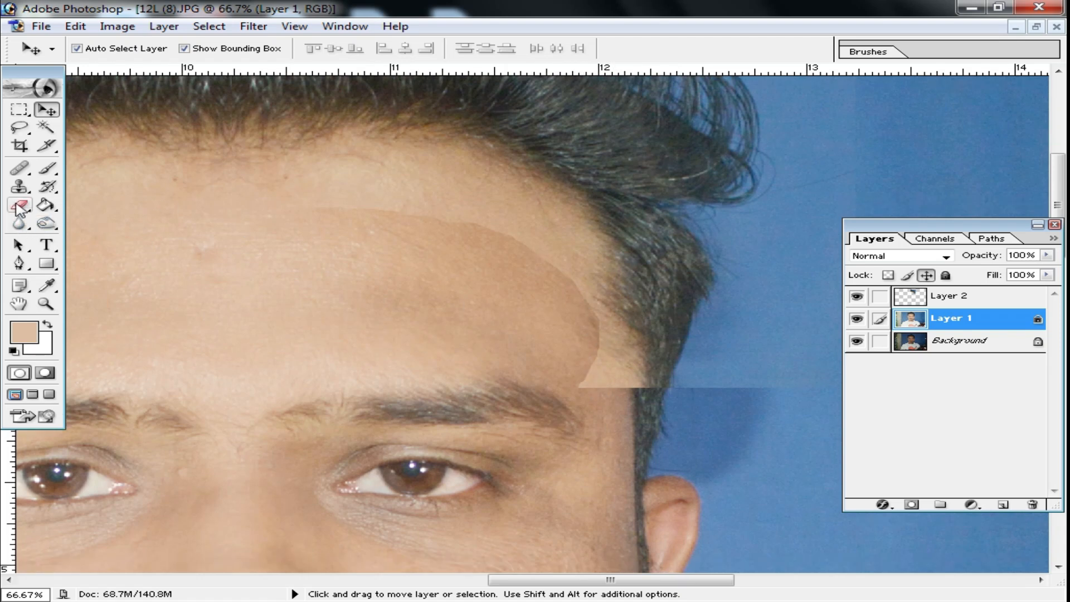
left_click(20, 206)
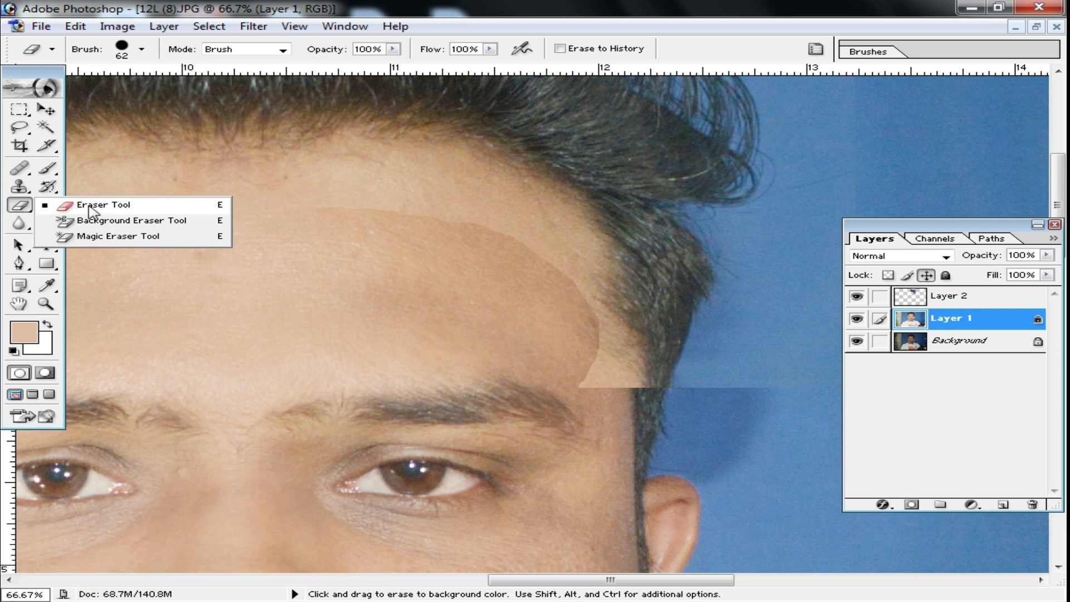
left_click(91, 208)
right_click(628, 294)
left_click(847, 405)
left_click(745, 416)
right_click(539, 319)
Erase the visible edges of the Layer 2 hair patch across the right side of the forehead to blend it in
left_click_drag(506, 274, 420, 236)
key("ctrl+z")
left_click(943, 304)
scroll(934, 304, "up", 2)
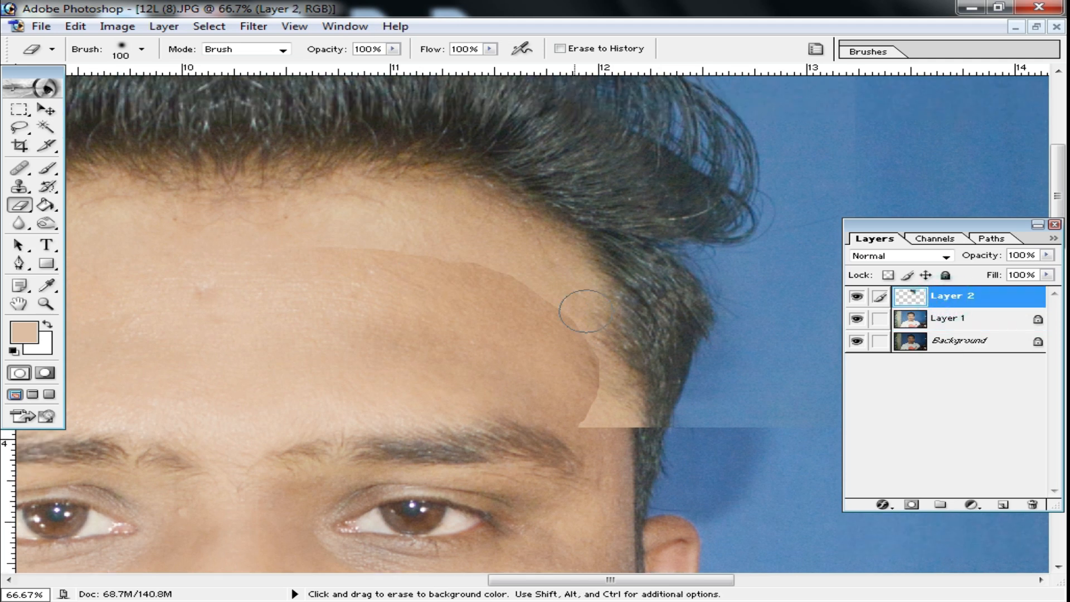
left_click(608, 390)
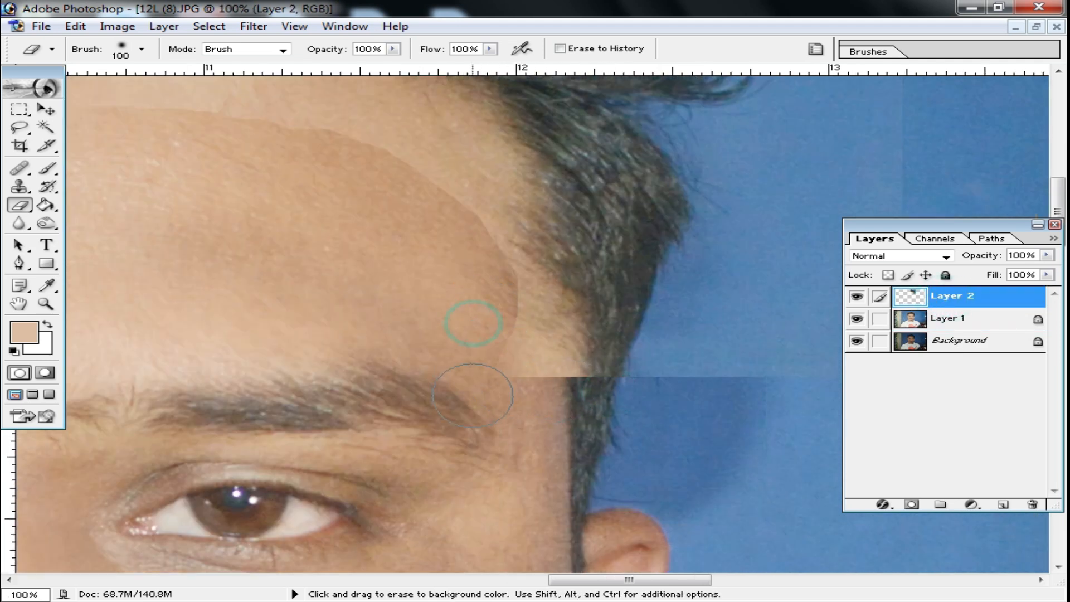
left_click_drag(472, 395, 474, 268)
left_click_drag(417, 186, 460, 310)
mouse_move(396, 275)
left_mouse_down()
mouse_move(468, 313)
mouse_move(187, 209)
left_mouse_up()
left_click_drag(260, 207, 382, 255)
left_click_drag(232, 307, 475, 237)
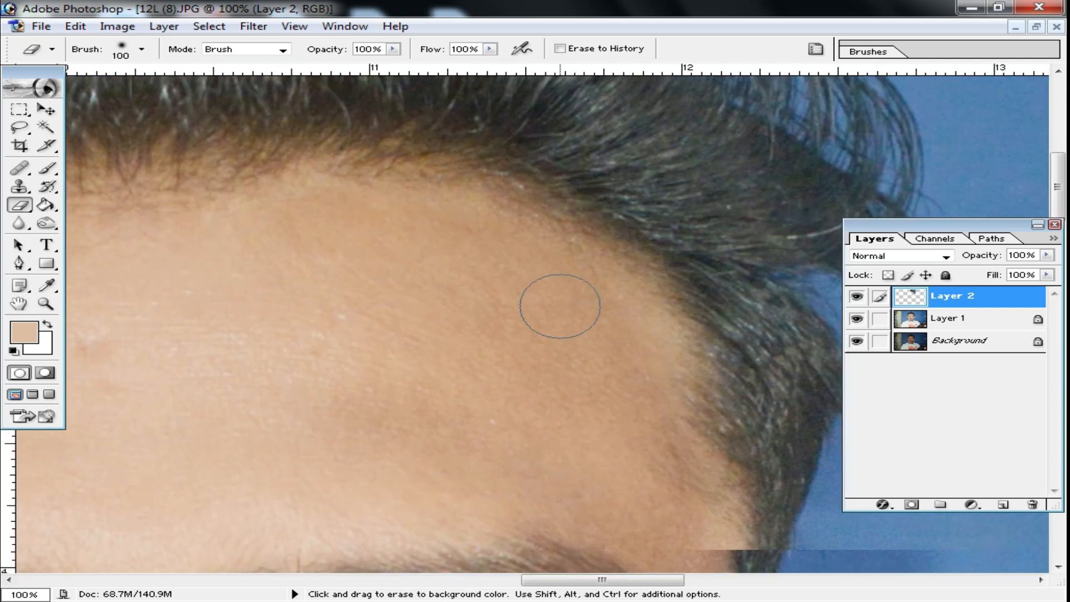
mouse_move(647, 435)
left_mouse_down()
mouse_move(385, 217)
mouse_move(287, 214)
left_mouse_up()
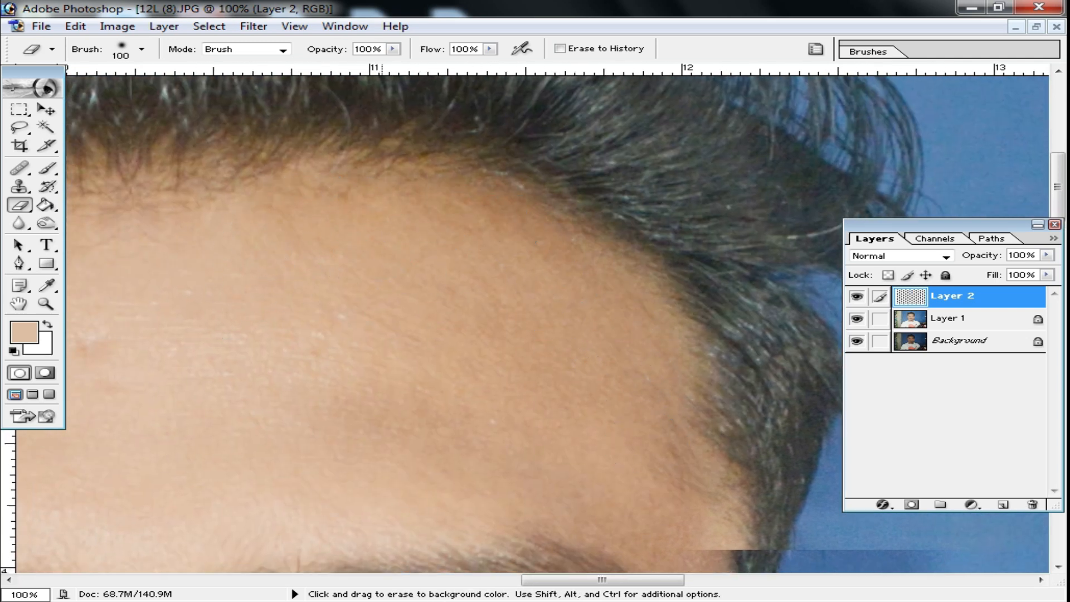
Erase the edge of the Layer 2 hair patch along the right temple and sideburn to blend it into the face
left_click_drag(557, 392, 433, 223)
left_click_drag(532, 273, 566, 451)
mouse_move(749, 426)
left_mouse_down()
mouse_move(722, 408)
mouse_move(580, 373)
mouse_move(598, 369)
mouse_move(529, 358)
left_mouse_up()
key("ctrl+z")
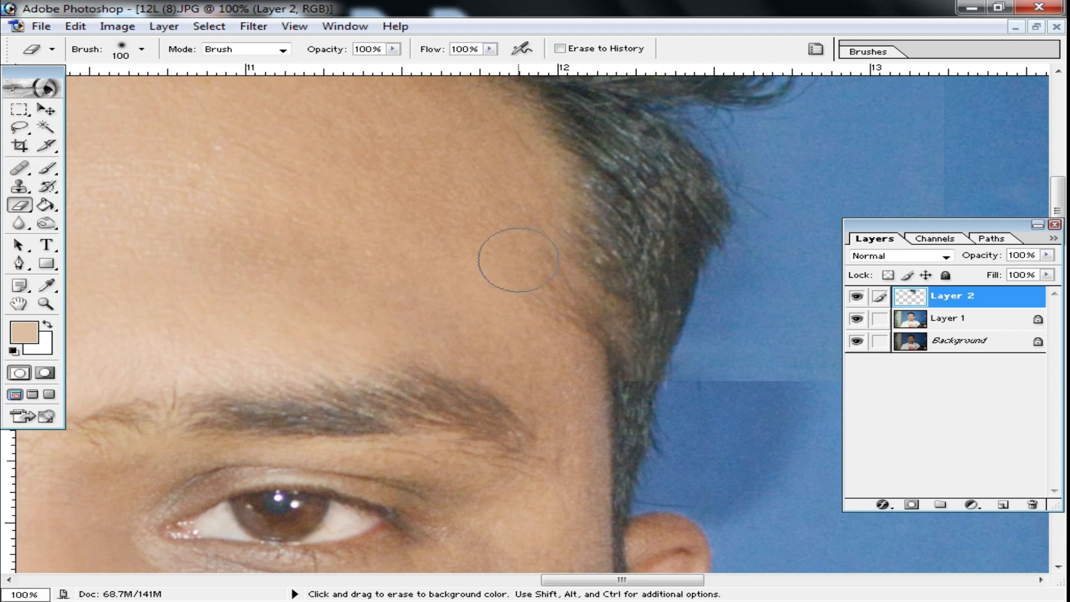
key("ctrl+minus")
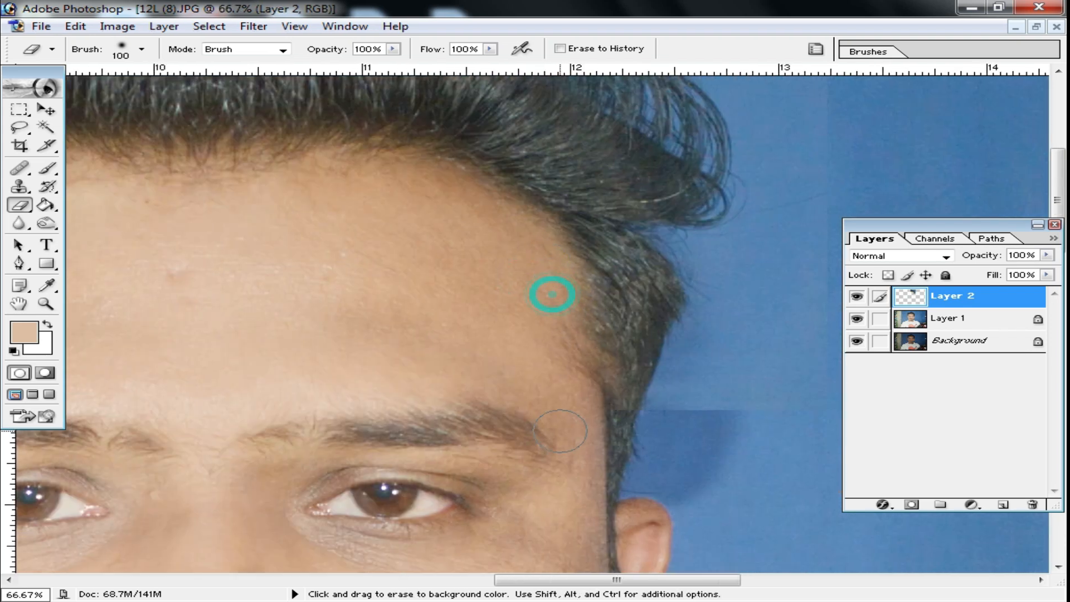
left_click_drag(592, 370, 606, 413)
left_click_drag(621, 356, 558, 476)
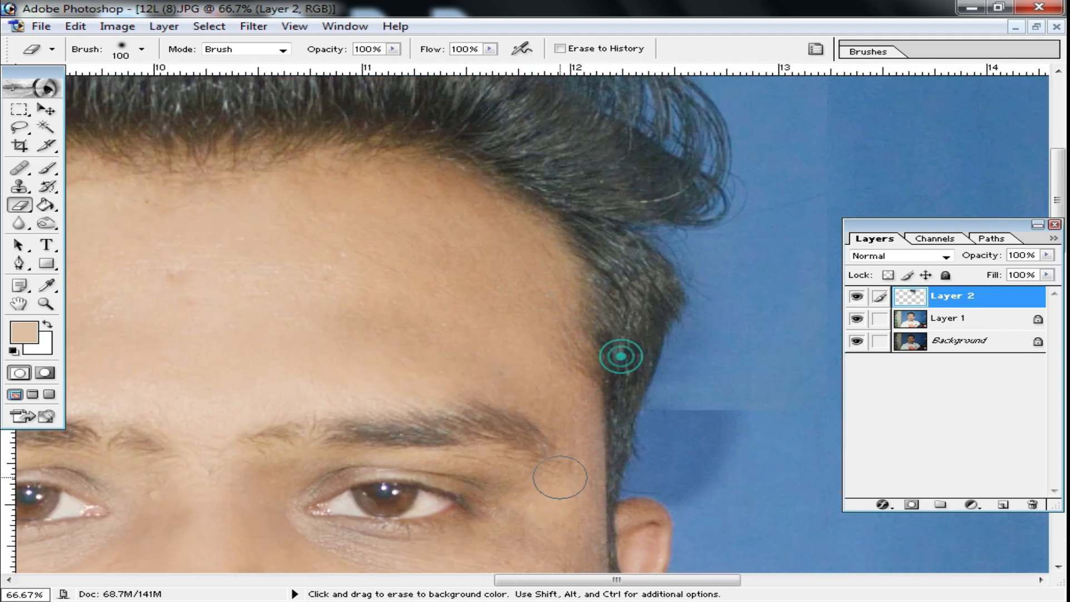
left_click(497, 293)
left_click(365, 254, "alt")
left_click_drag(478, 283, 499, 327)
left_click_drag(487, 349, 559, 323)
left_click(558, 322, "alt")
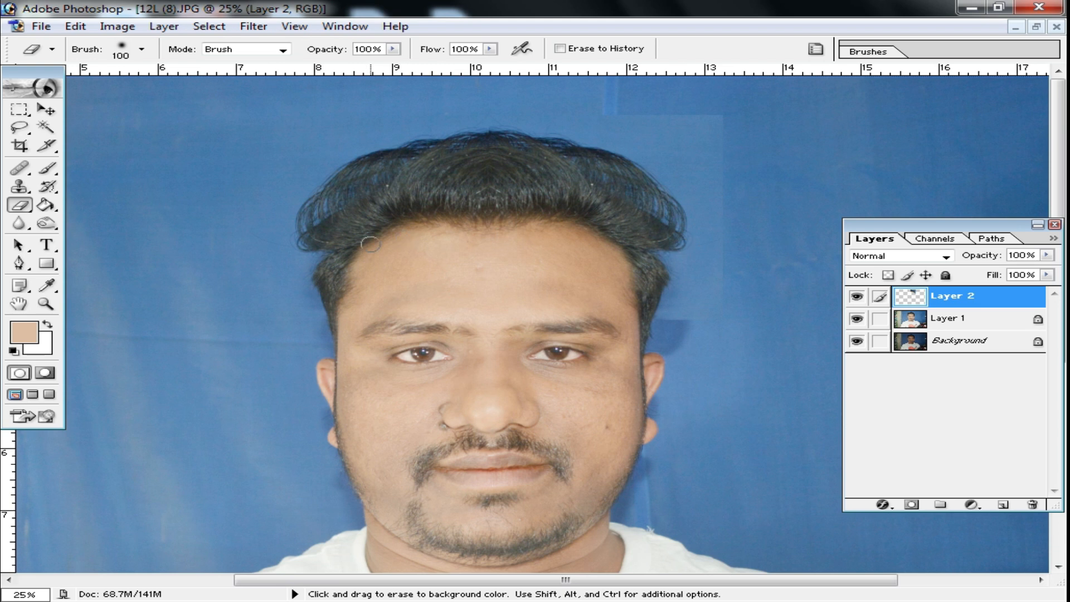
Erase parts of the Layer 2 hair patch across the crown and upper right hair to break up the mirrored look
left_click(526, 215, "ctrl")
left_click(508, 228, "ctrl")
left_click(489, 263, "ctrl")
left_click_drag(485, 301, 475, 190)
left_click(528, 296)
left_click(573, 172)
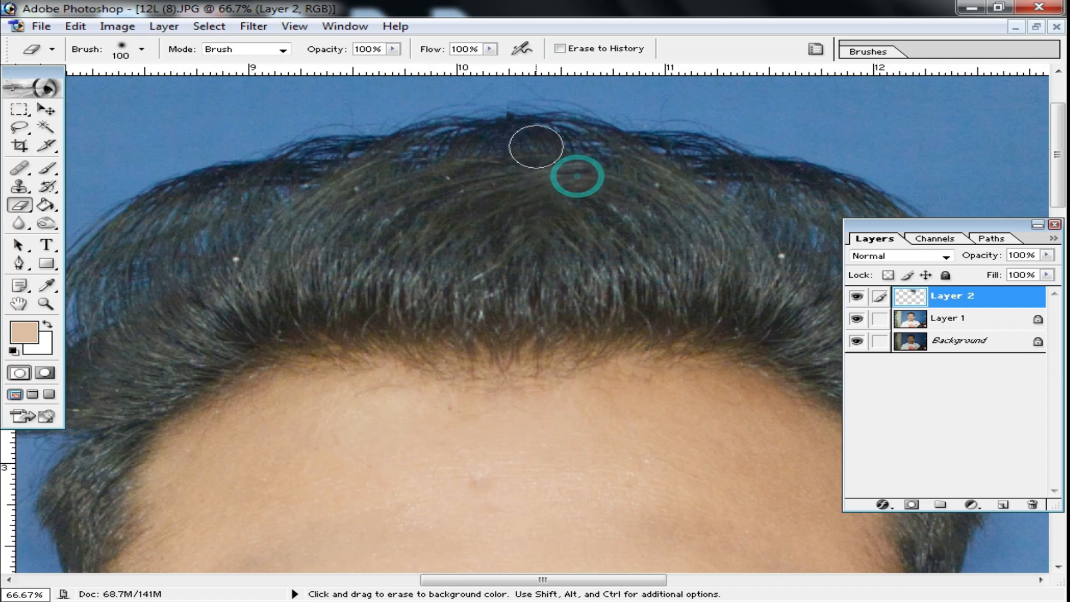
left_click(668, 173)
left_click(669, 266)
left_click(723, 236)
left_click(606, 157)
left_click(702, 272)
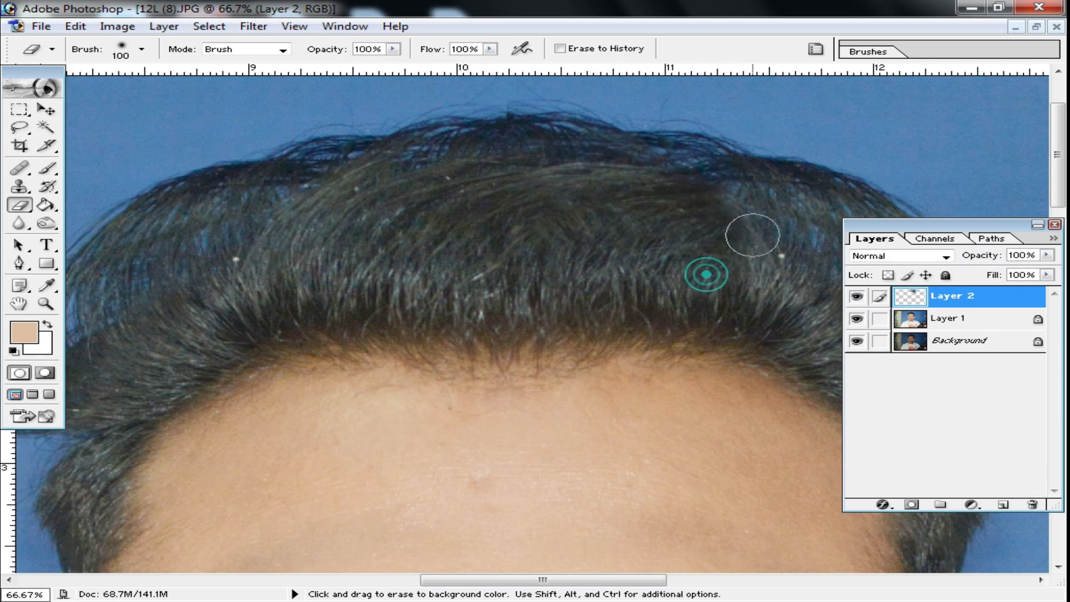
Erase the duplicated white speck in the right side of the hair and soften the patch along the front hairline
left_click(764, 270)
left_click(619, 299)
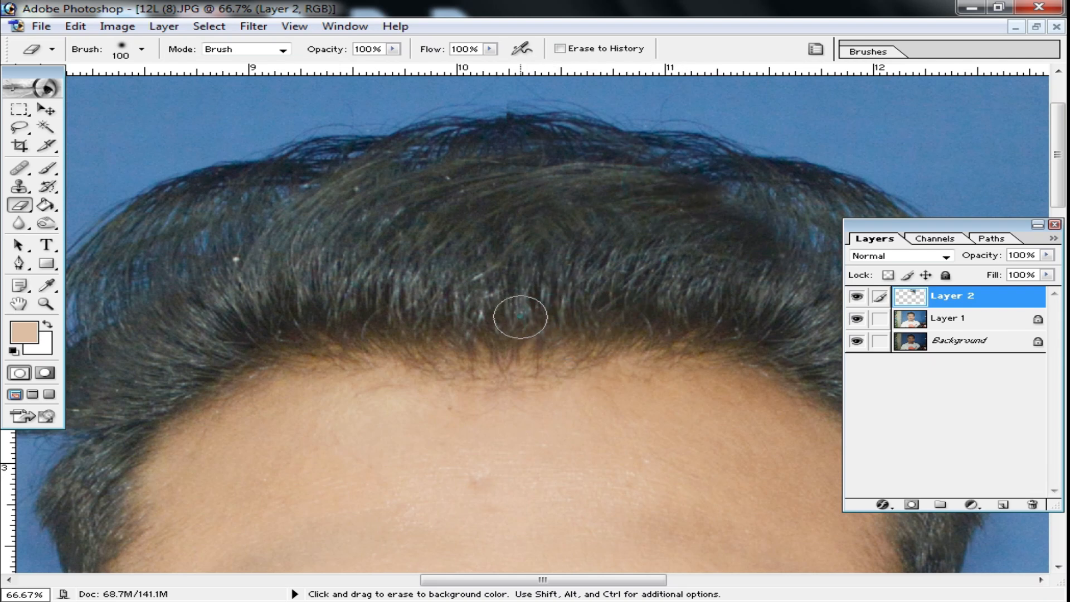
left_click(677, 337)
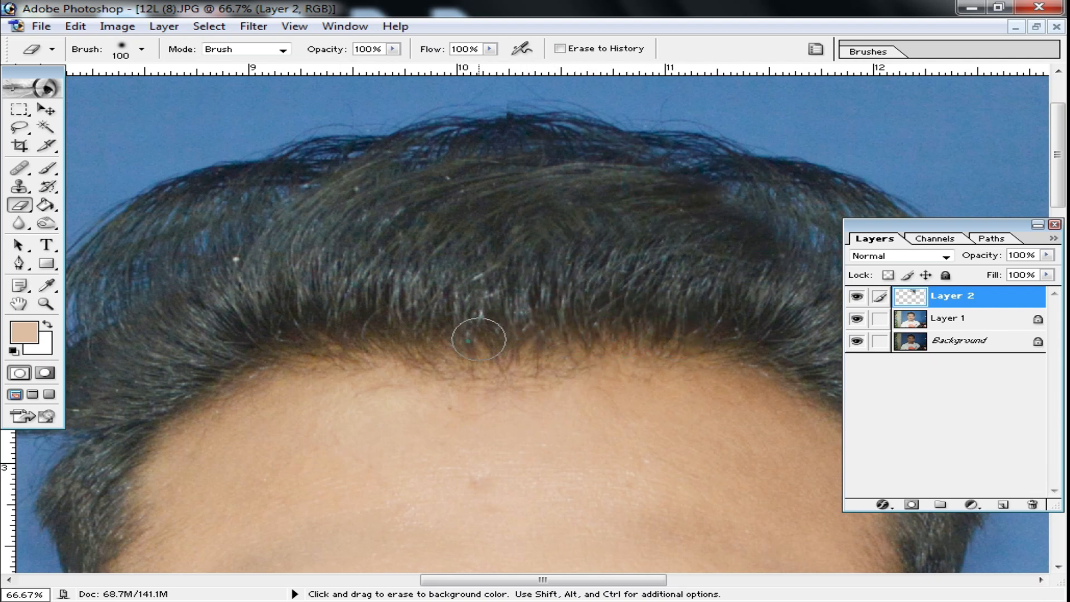
left_click(623, 299)
Merge the hair patch into Layer 1 and toggle Layer 1's visibility to compare the retouch with the original photo
left_click(477, 273, "alt")
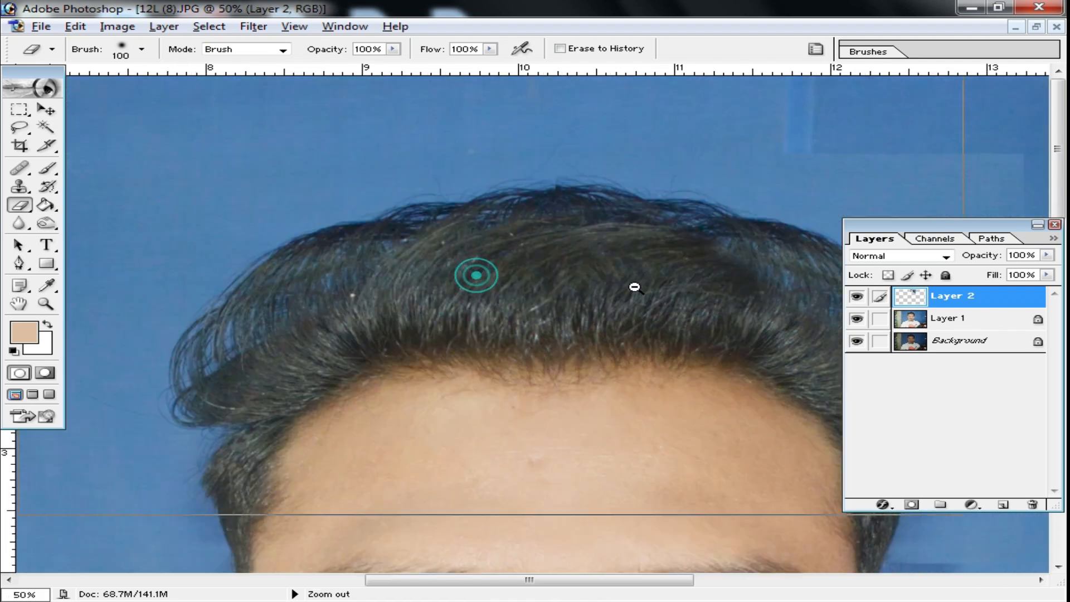
left_click(478, 273, "alt")
left_click(632, 273, "alt")
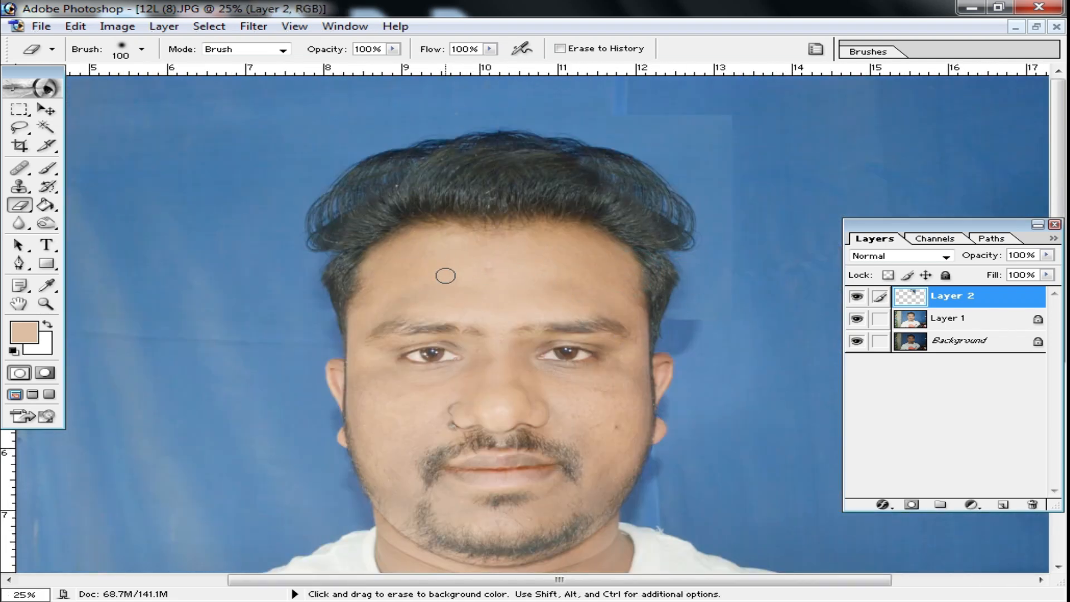
left_click(536, 261, "ctrl")
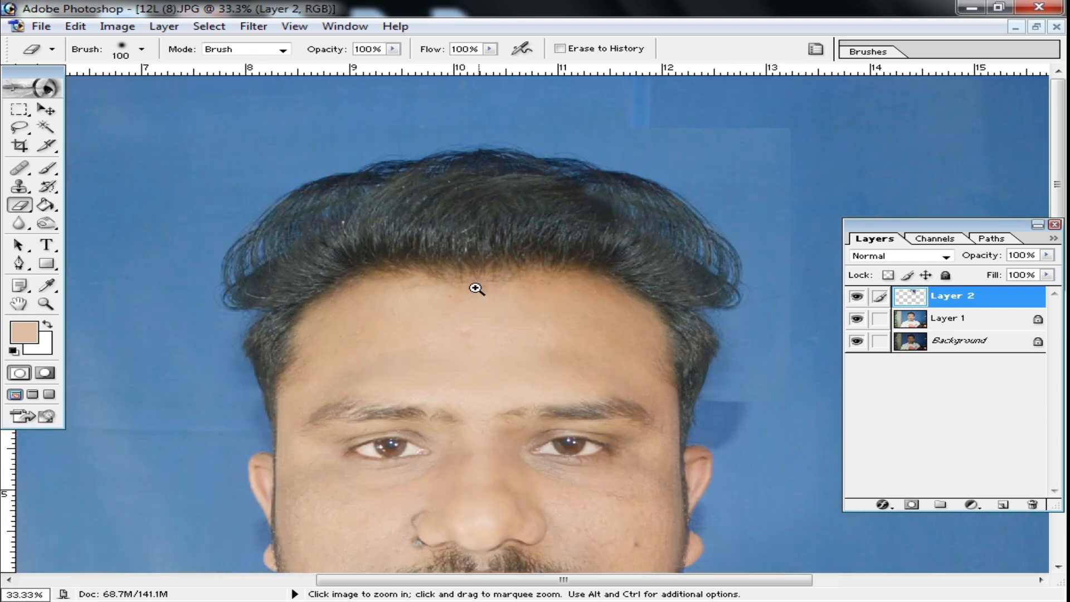
left_click_drag(508, 320, 530, 268)
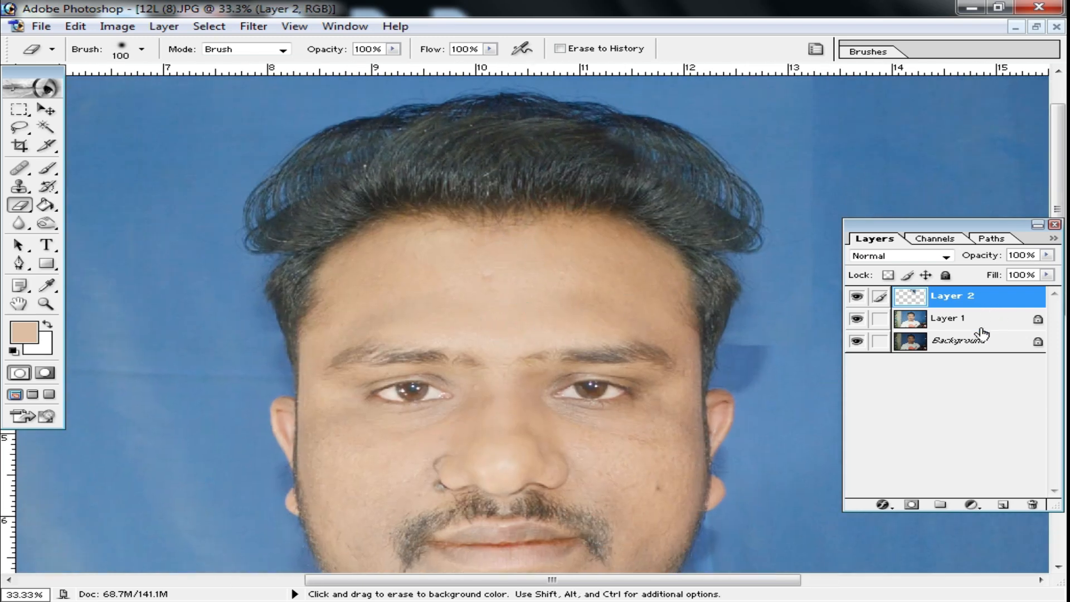
key("ctrl+e")
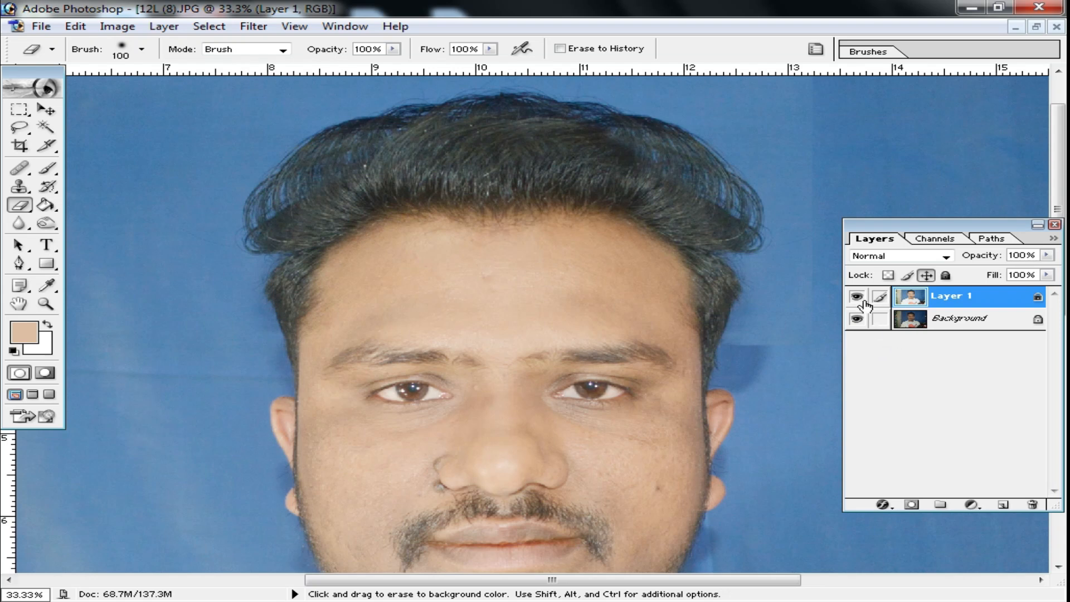
left_click(858, 303)
left_click(857, 297)
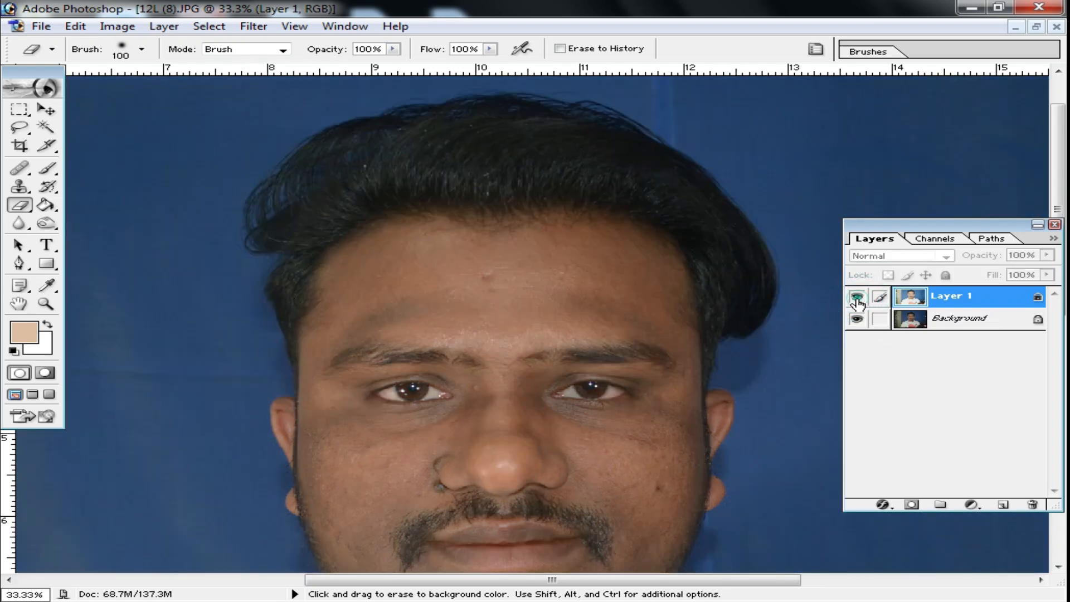
Examine the retouched face up close and then as part of the whole portrait
left_click_drag(529, 404, 549, 317)
left_click(550, 317, "ctrl")
left_click_drag(626, 407, 618, 312)
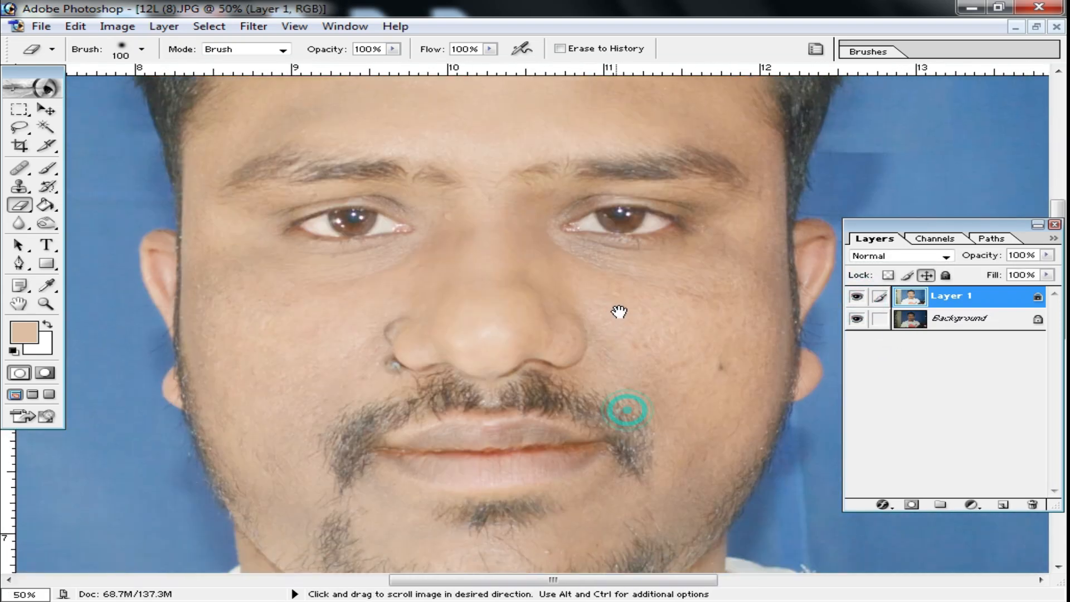
left_click(518, 263, "ctrl")
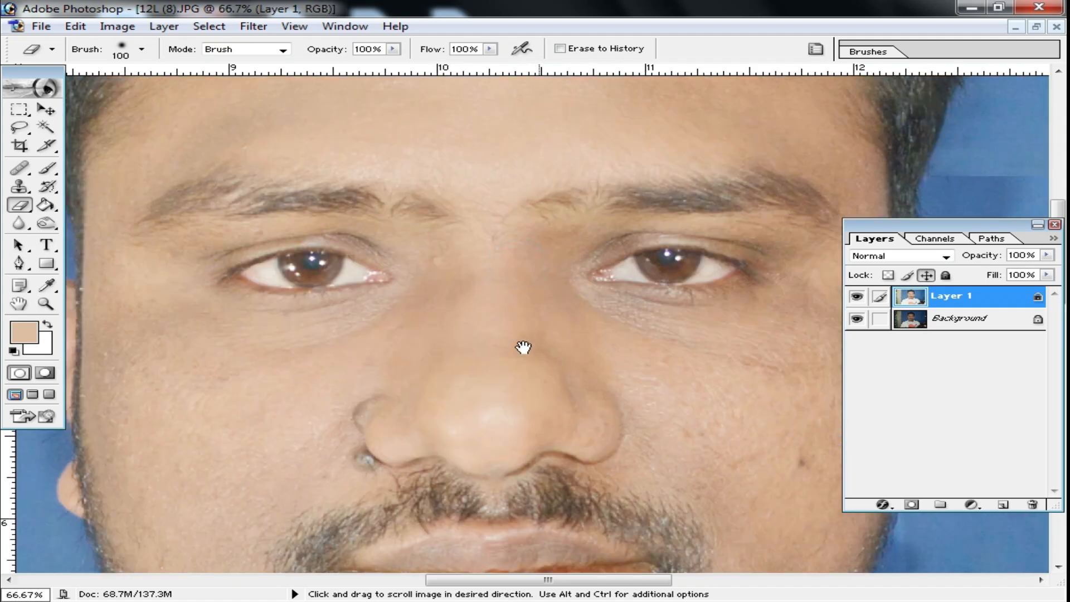
left_click(578, 360, "alt")
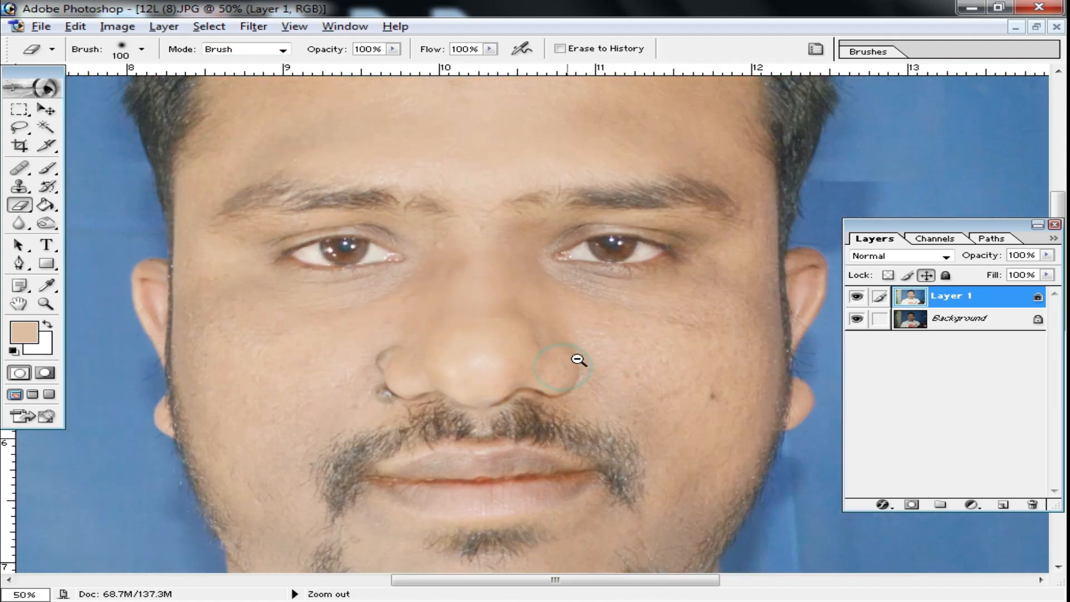
left_click(516, 331, "alt")
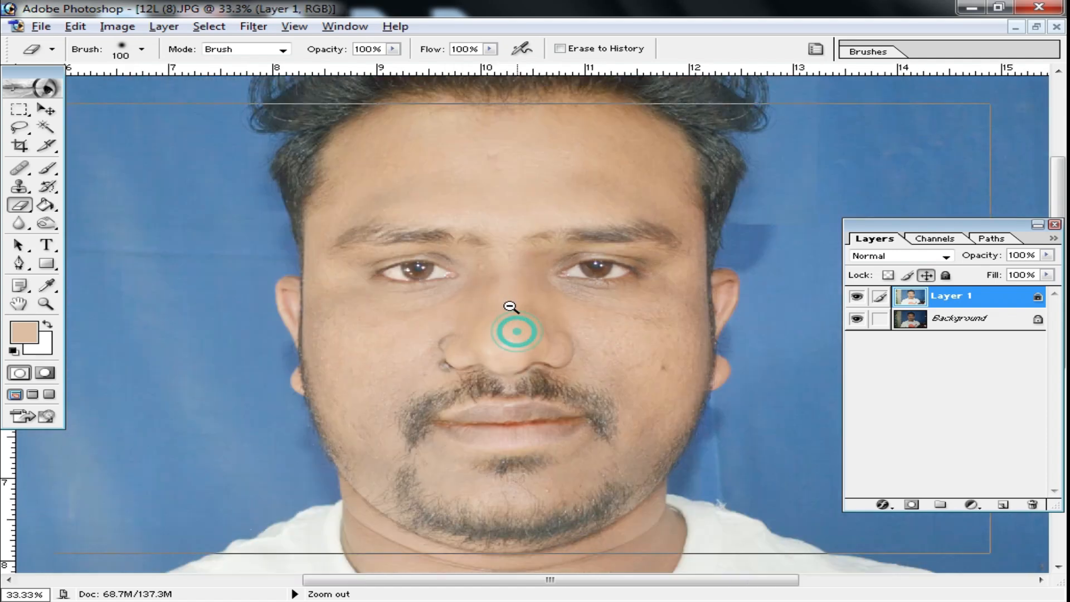
left_click(521, 276, "alt")
left_click(593, 304, "alt")
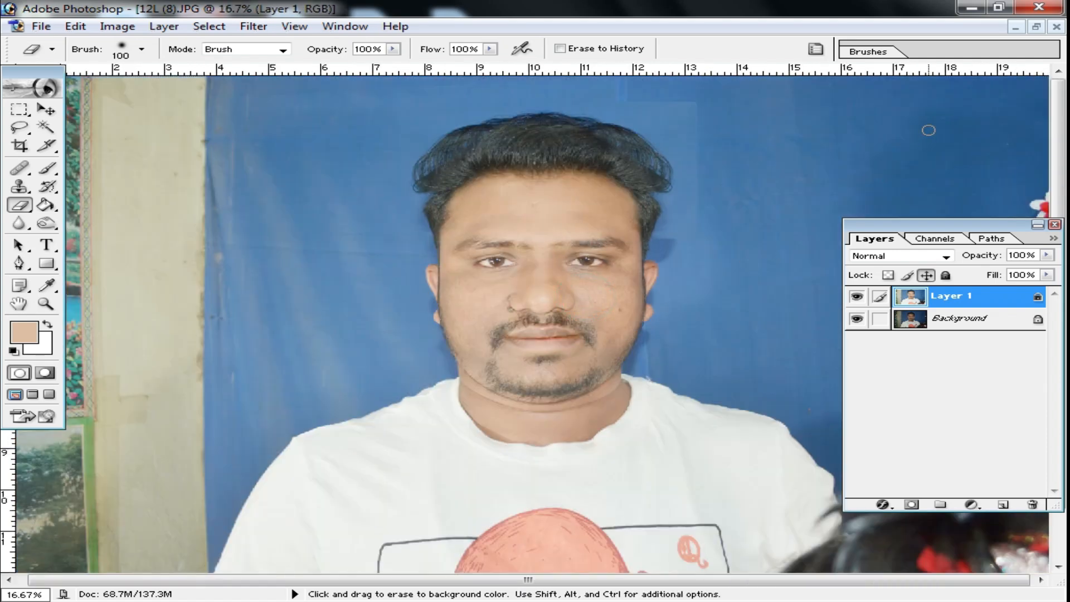
Open the PSD collection of shirt cutouts in a floating window beside the portrait, with the Move tool and layer list ready
left_click(1034, 27)
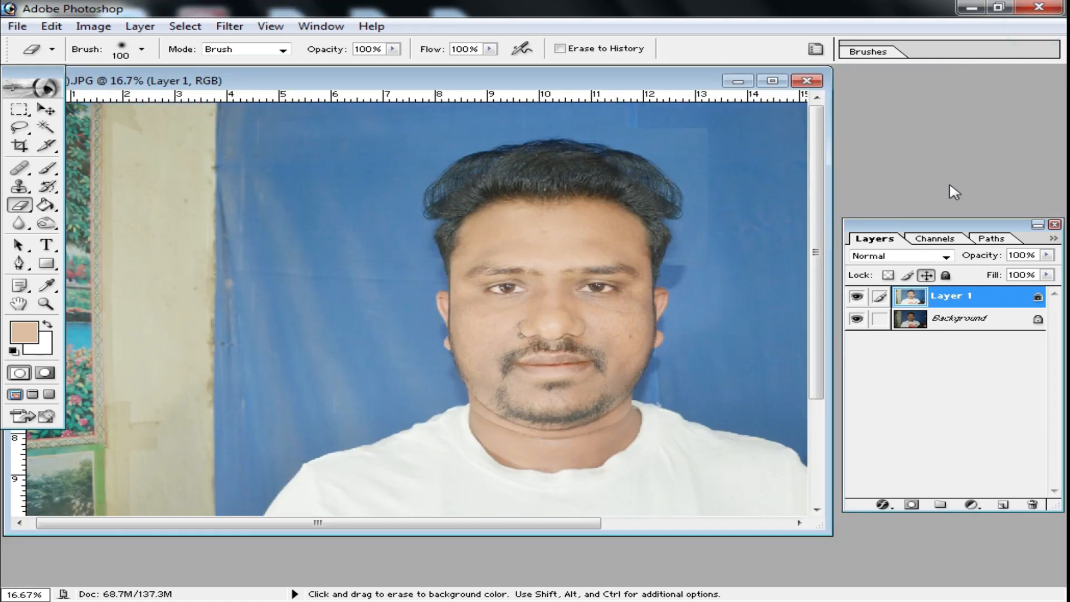
double_click(939, 169)
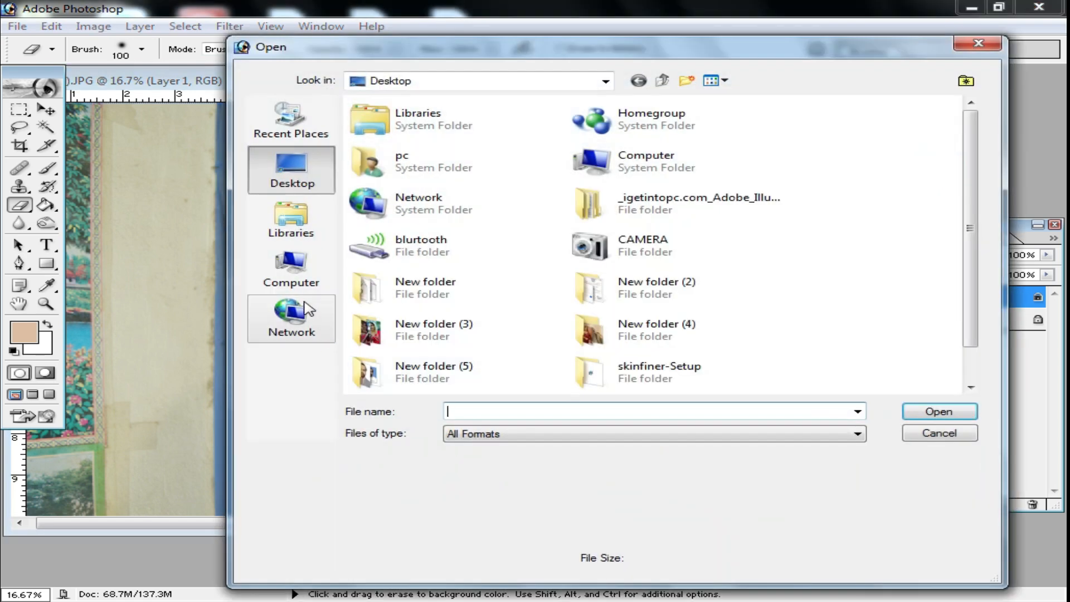
left_click(292, 273)
double_click(445, 177)
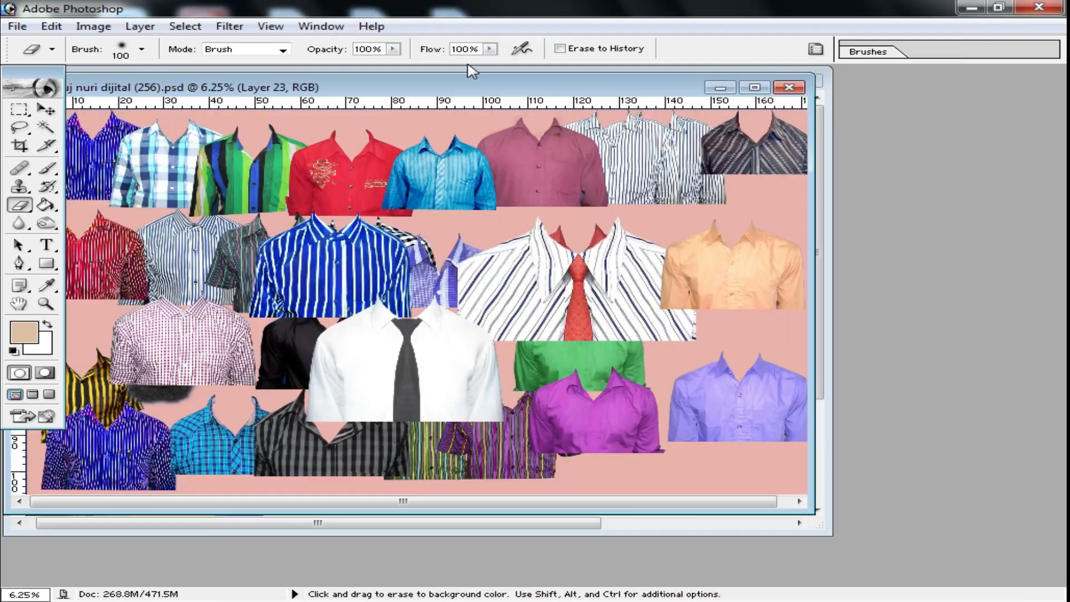
left_click_drag(438, 86, 714, 132)
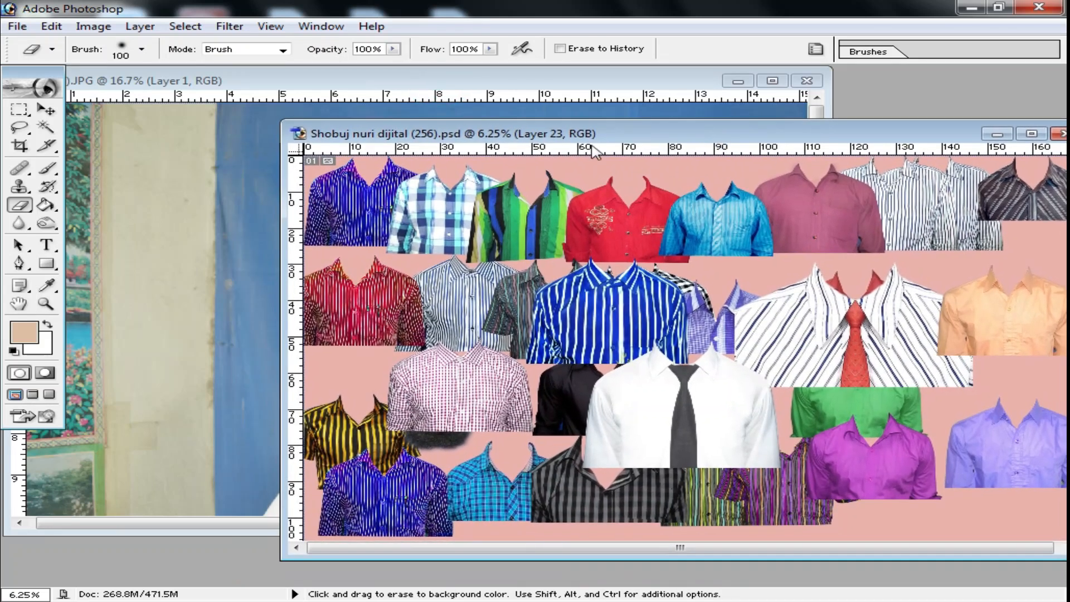
left_click(48, 110)
key("F7")
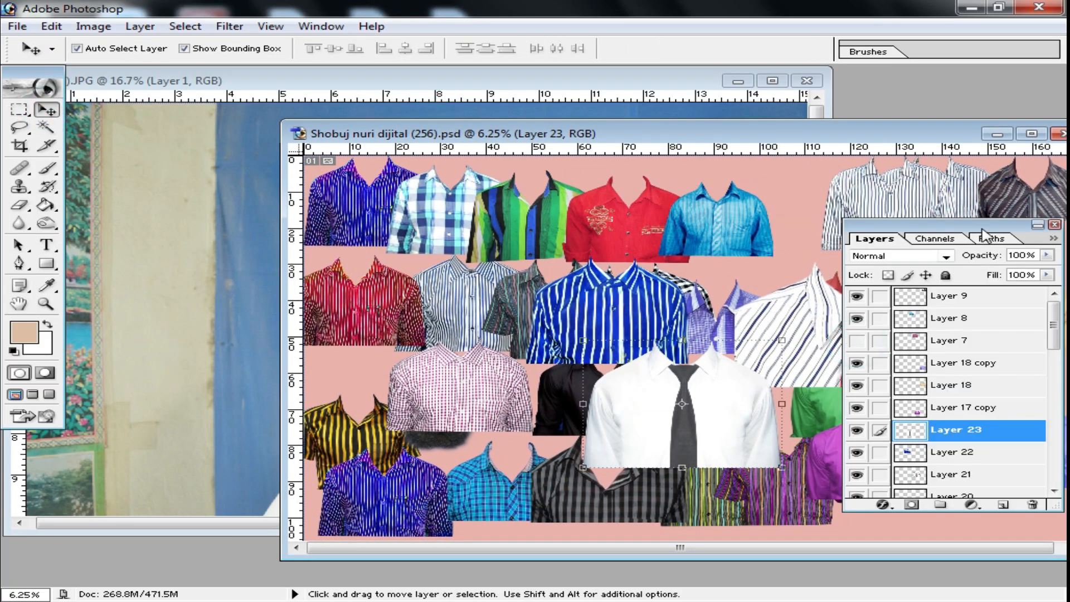
Try rotating the white shirt with the dark grey tie (Layer 23) in the shirt collection
left_click_drag(638, 302, 622, 310)
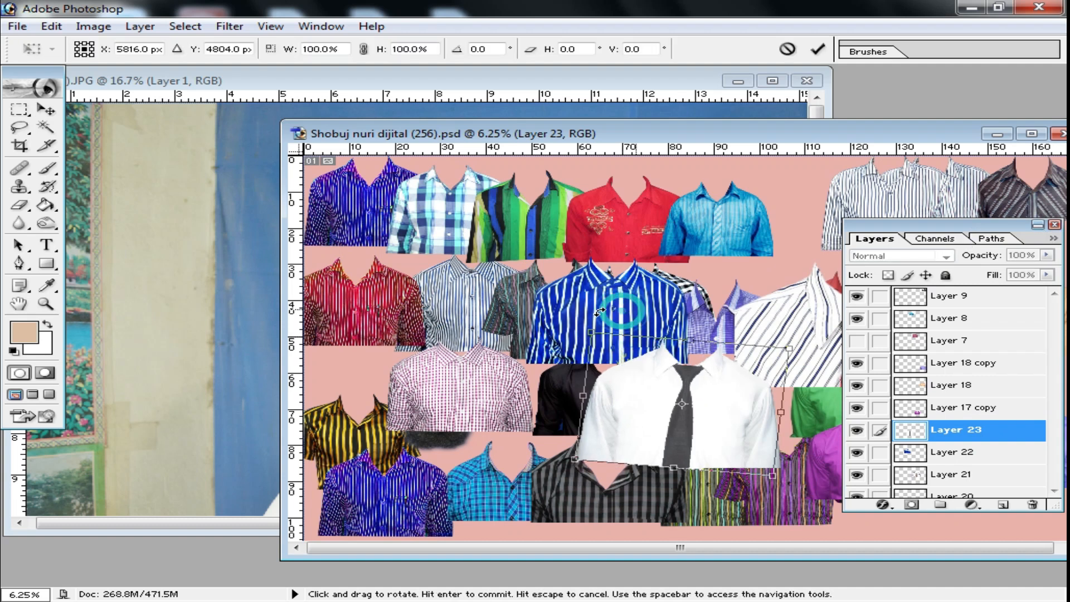
double_click(704, 398)
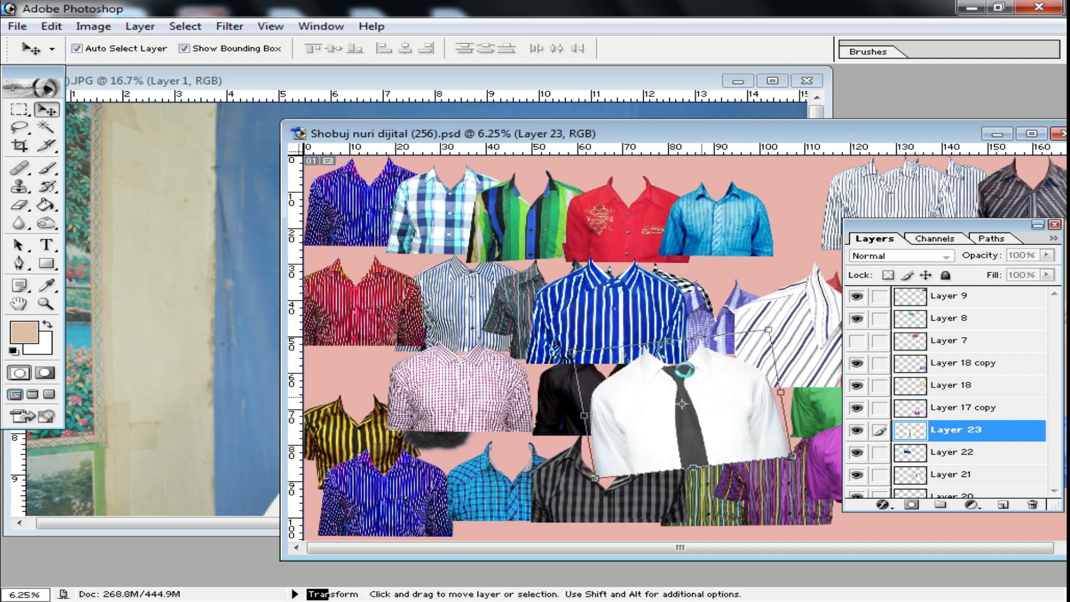
left_click_drag(671, 348, 712, 327)
left_click_drag(629, 500, 603, 511)
left_click_drag(722, 326, 574, 415)
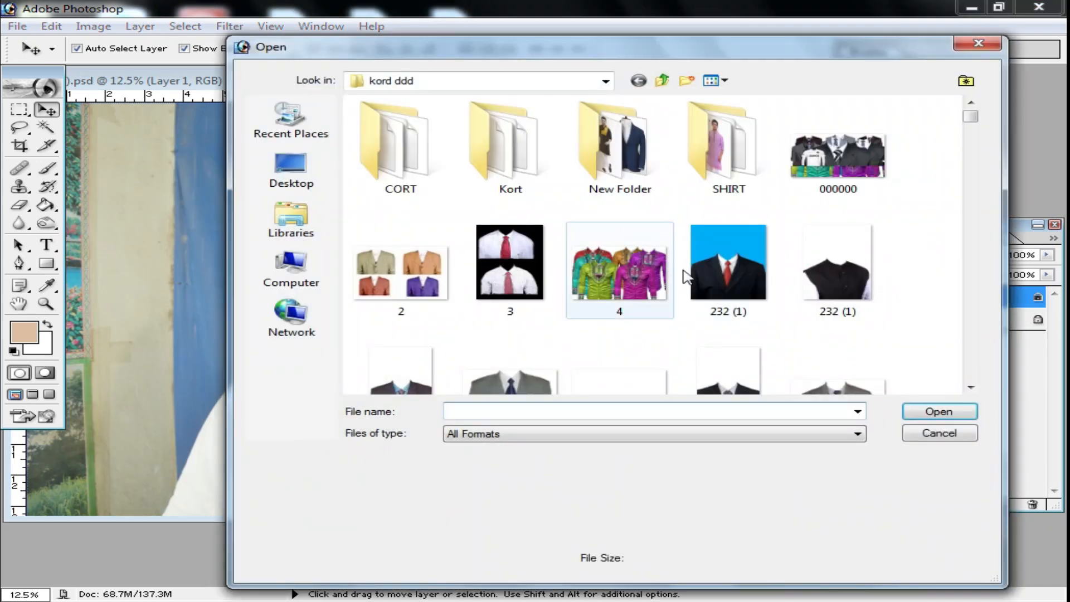
Open 3.psd from the kord ddd folder and place its window so the portrait behind it stays reachable
left_click(503, 269)
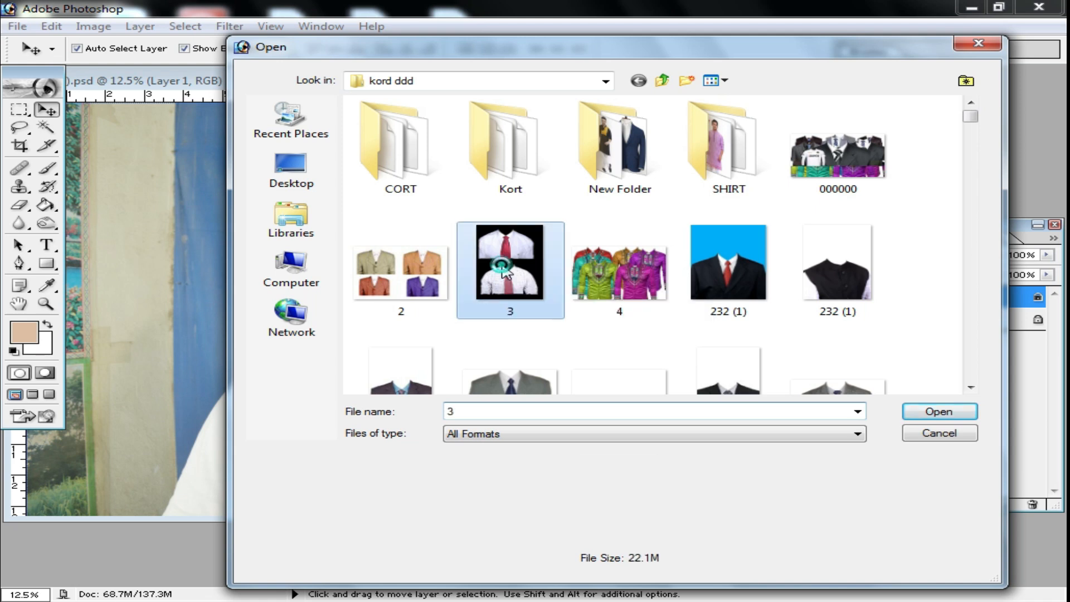
double_click(503, 269)
left_click_drag(223, 107, 594, 241)
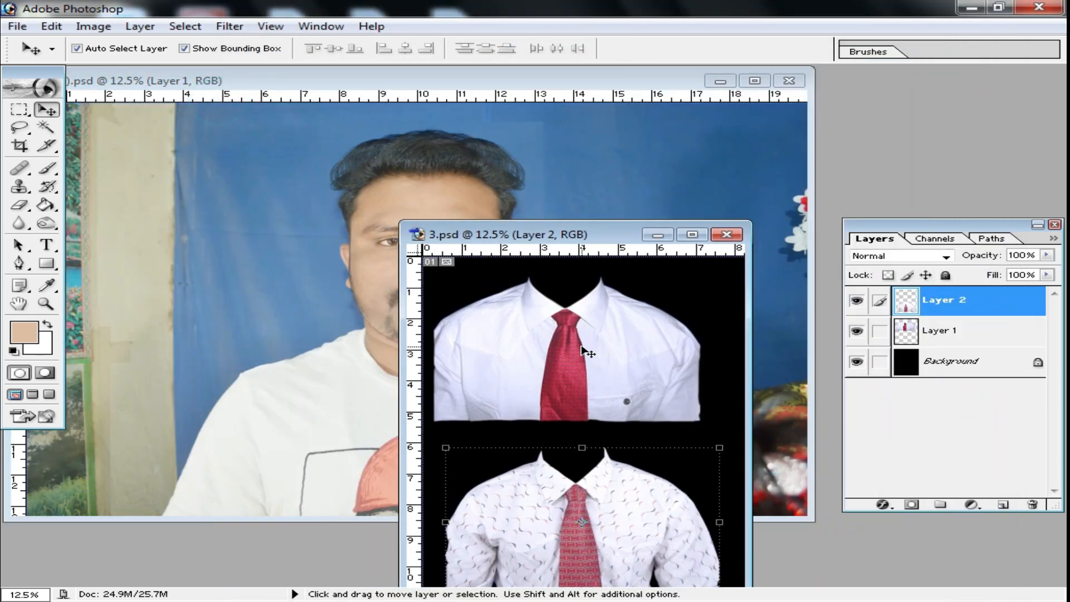
Copy the plain white shirt with the red tie from 3.psd into the portrait and maximize the portrait document
scroll(581, 350, "down", 1)
left_click(19, 110)
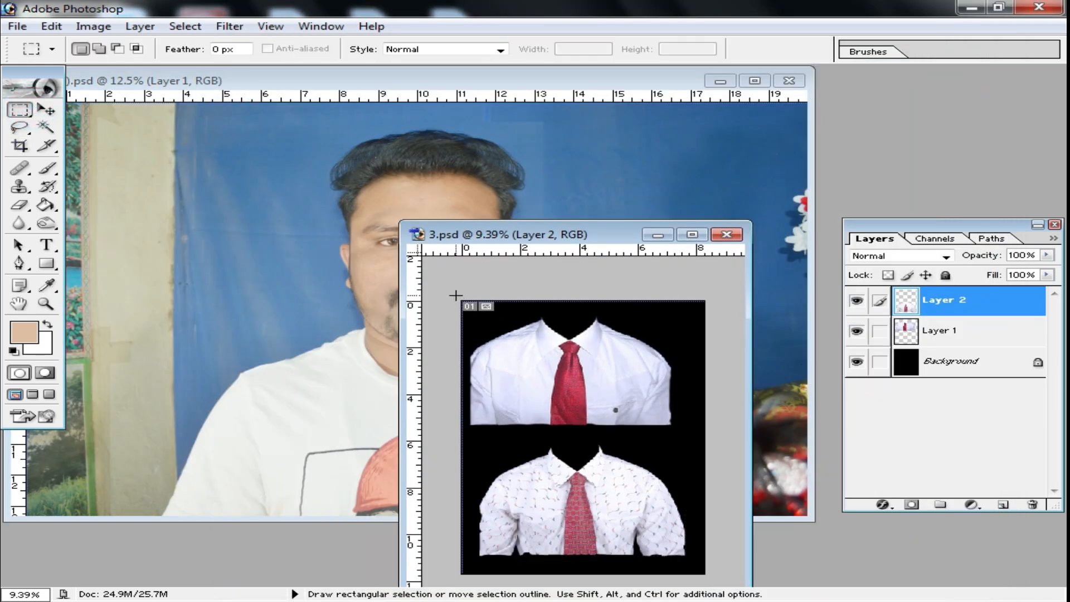
left_click_drag(720, 436, 714, 432)
left_click_drag(594, 372, 330, 397)
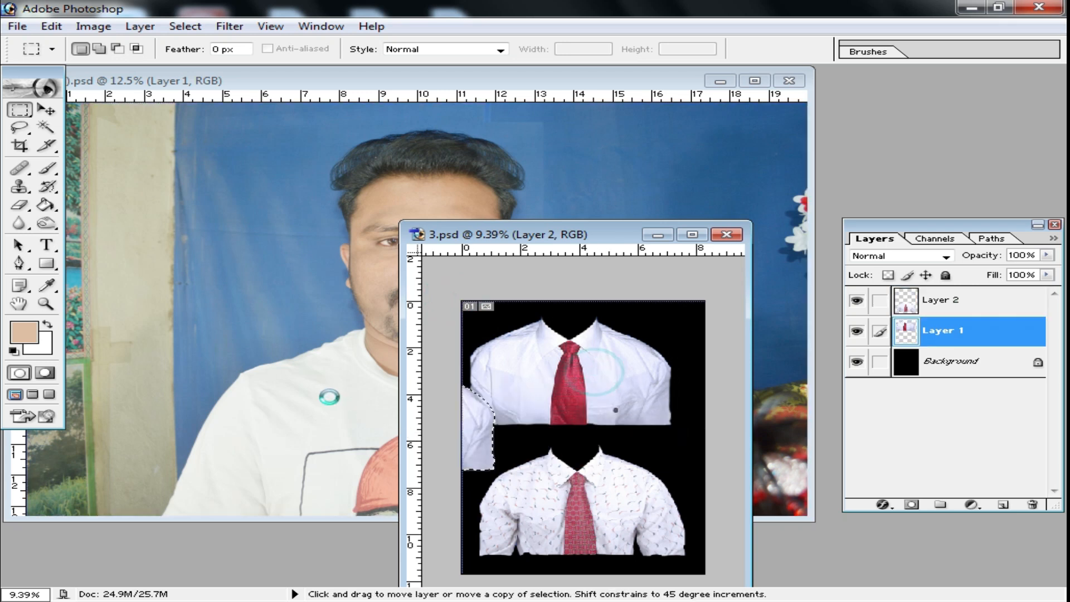
double_click(522, 80)
key("ctrl+0")
scroll(240, 186, "up", 1)
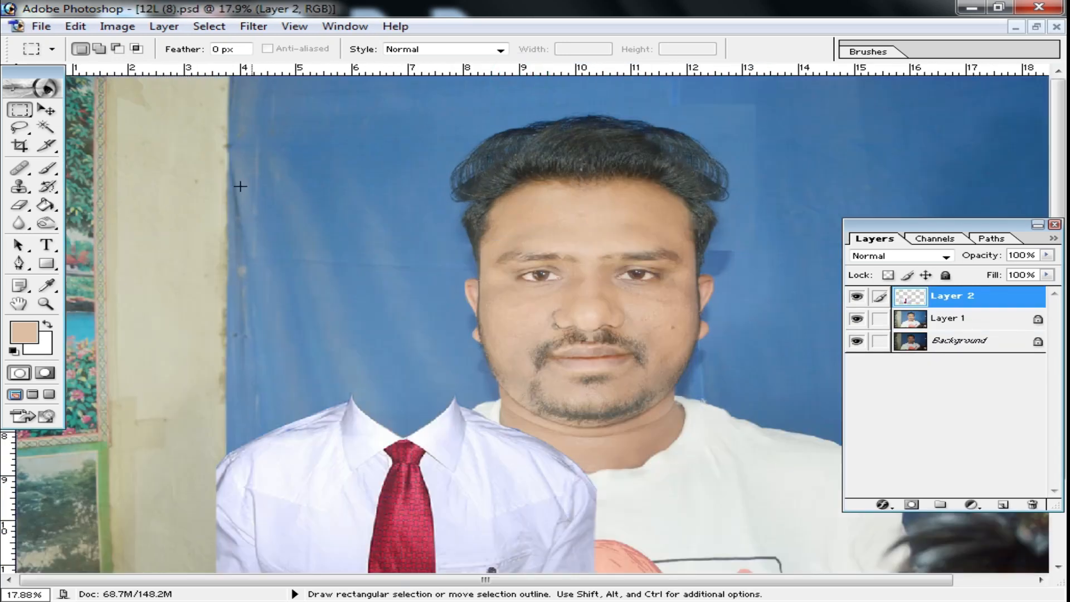
Move the white shirt with the red tie under the man's chin and enlarge it towards his shoulder width
left_click(45, 110)
scroll(334, 307, "down", 2)
left_click_drag(490, 411, 594, 450)
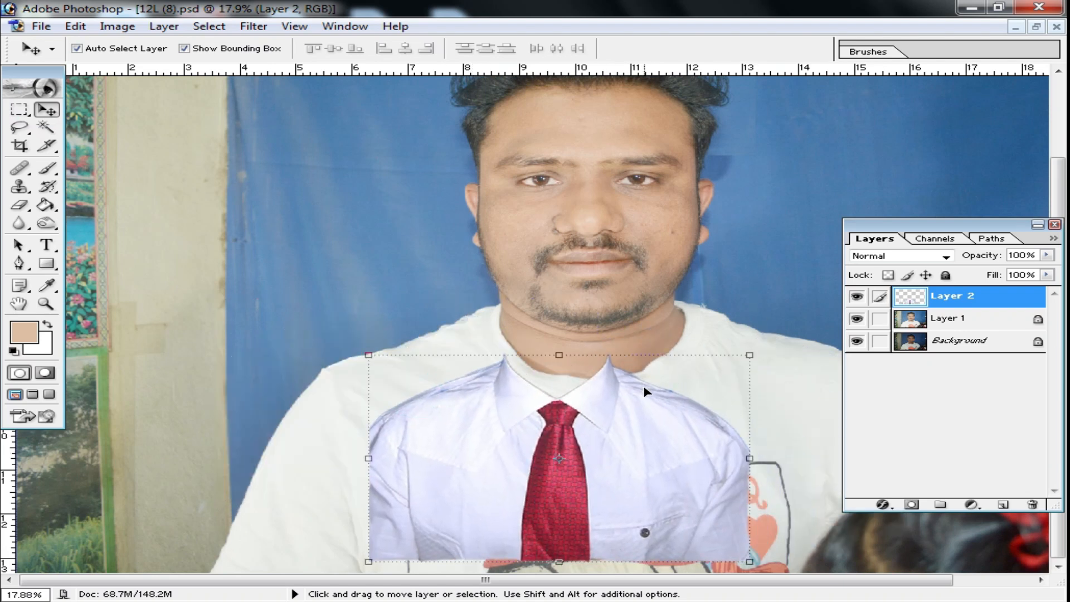
left_click_drag(752, 352, 837, 307)
double_click(540, 406)
mouse_move(592, 400)
left_mouse_down()
mouse_move(626, 400)
mouse_move(612, 397)
left_mouse_up()
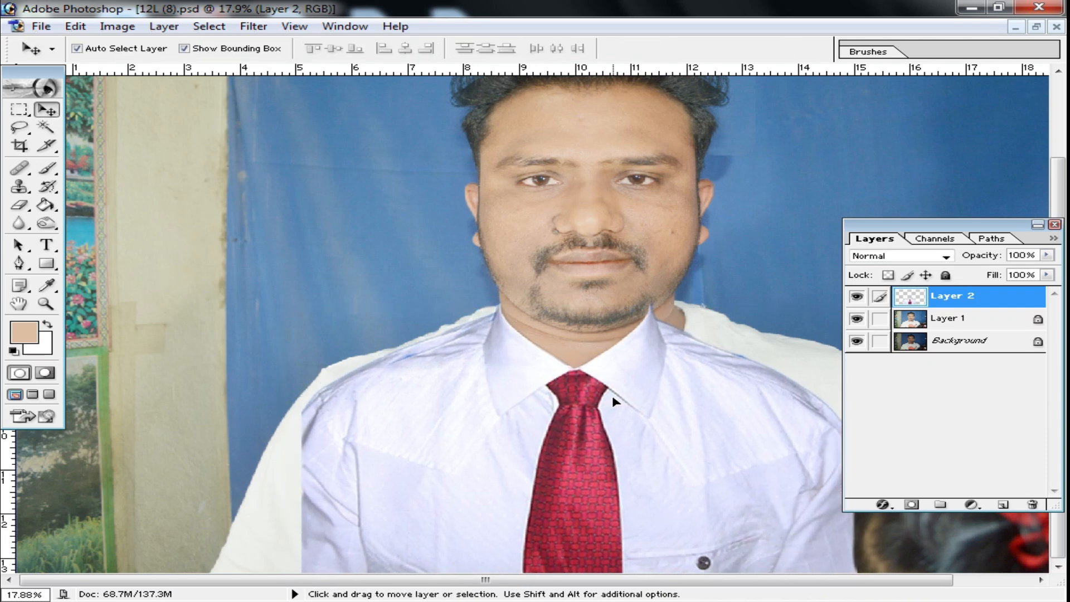
Scale the shirt up further with small corrections so that its collar fits the neck and it covers more of the shoulders
scroll(662, 365, "up", 3)
left_click(646, 430, "alt")
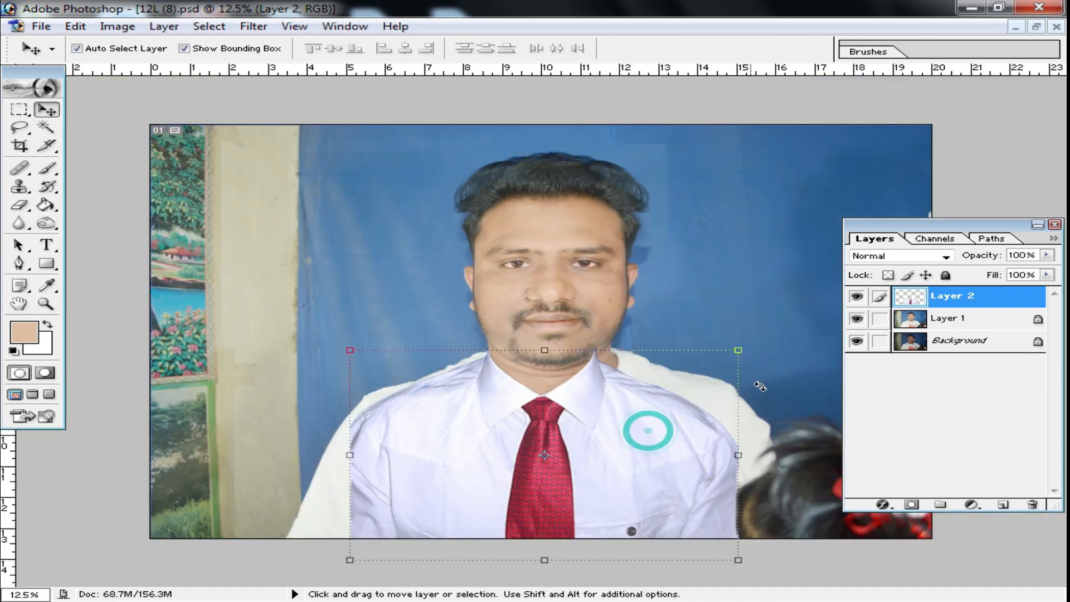
left_click(744, 342)
double_click(630, 388)
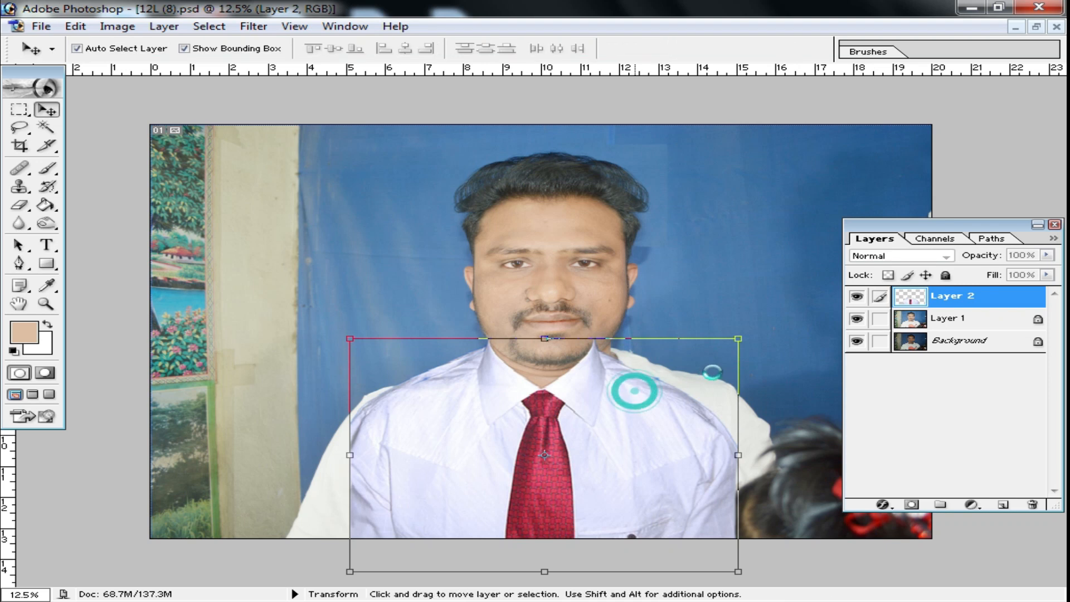
left_click_drag(741, 352, 771, 332)
double_click(551, 406)
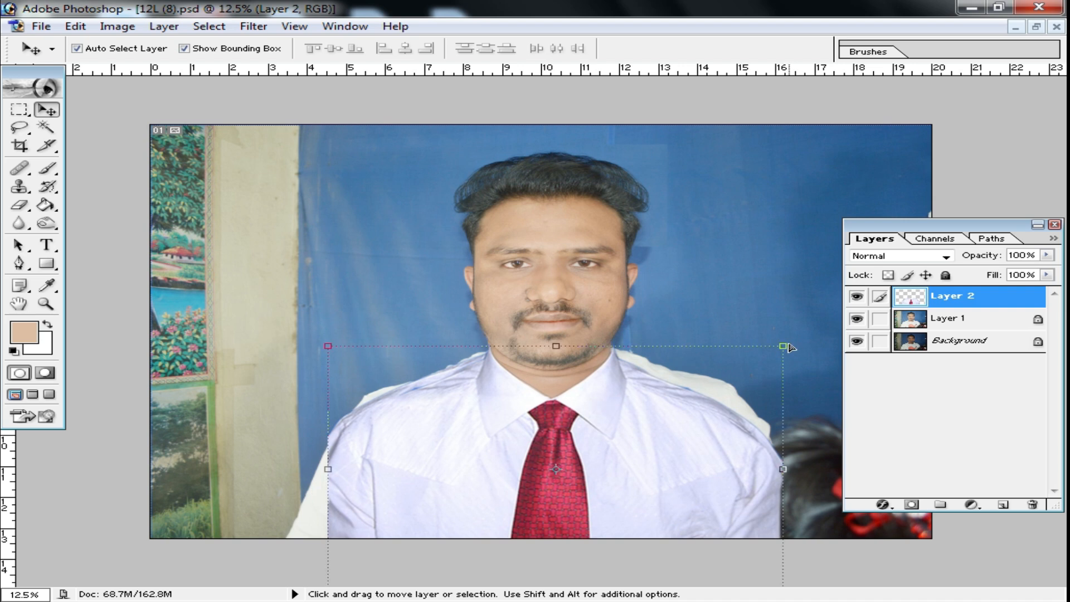
left_click(783, 346)
double_click(681, 395)
left_click_drag(784, 345, 778, 343)
double_click(618, 398)
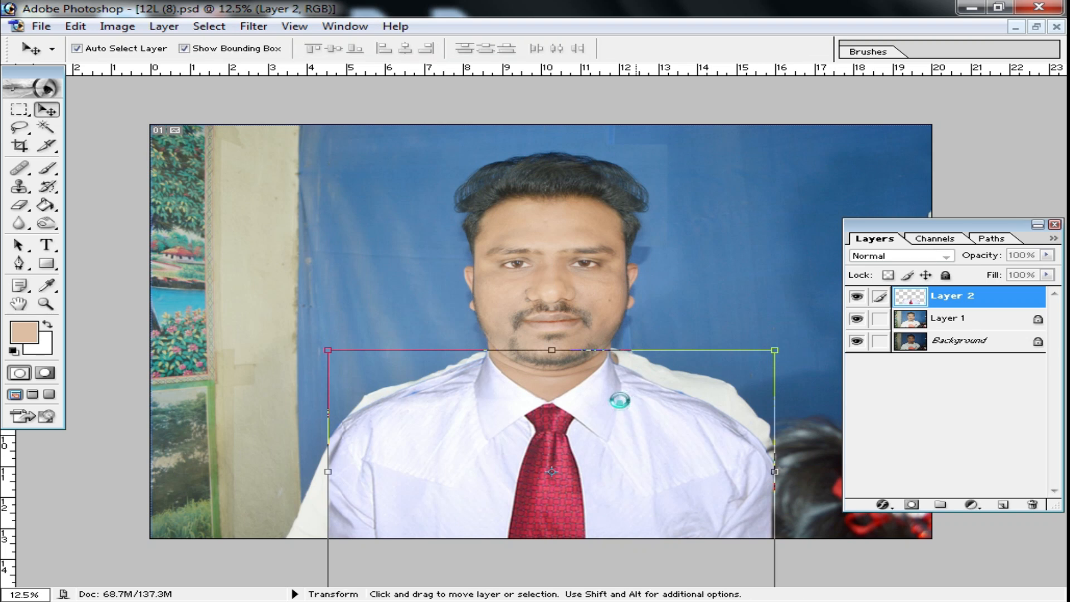
Fine-position the shirt so its collar tips sit against both sides of the neck below the jaw
key("z")
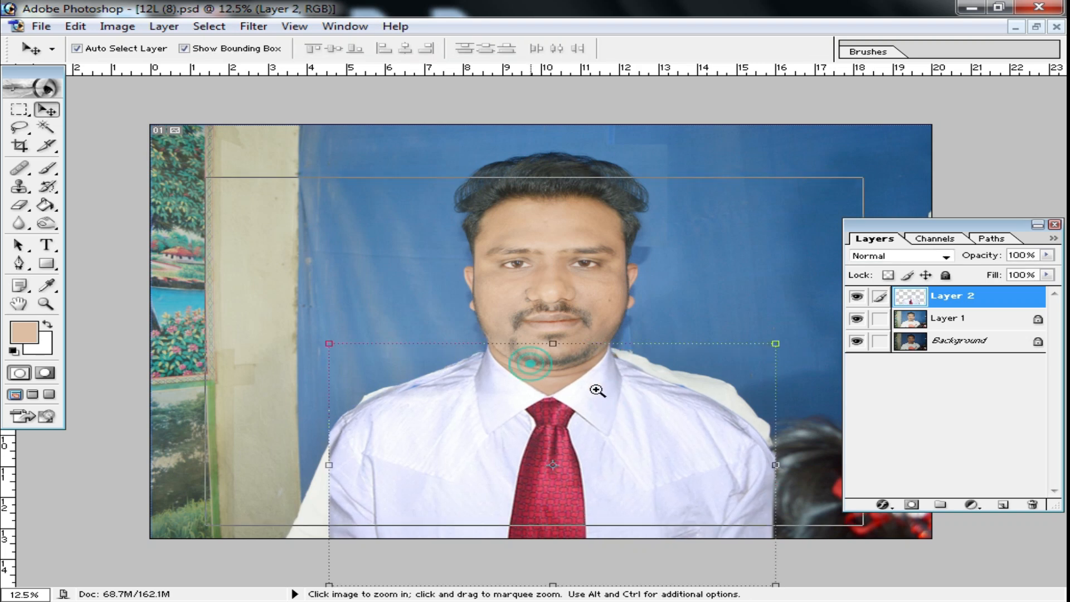
left_click(596, 388)
left_click(596, 389, "ctrl")
left_click_drag(524, 232, 611, 371)
left_click(763, 149)
left_click(651, 344)
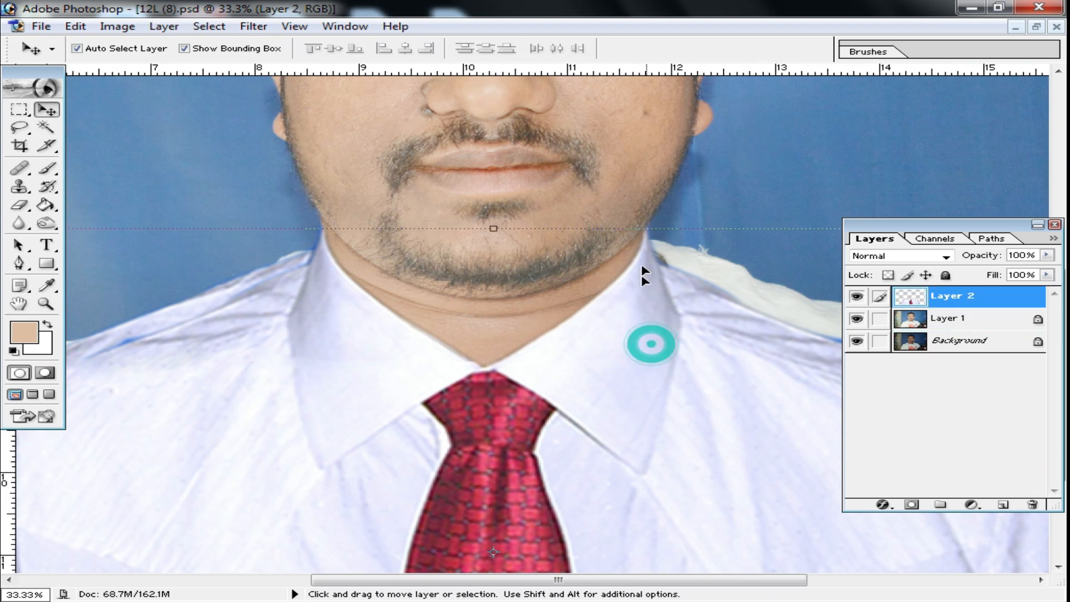
left_click_drag(643, 242, 634, 303)
key("Left")
key("Right")
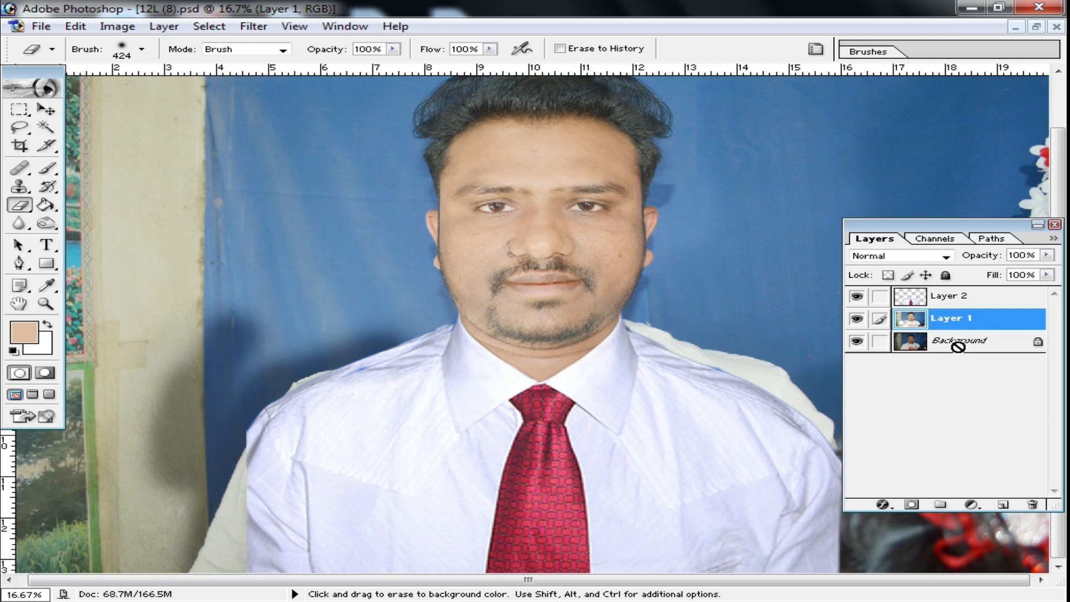
Merge Layer 1 into the Background and erase the old T-shirt outside both shoulders with a 424 px soft eraser
key("ctrl+e")
mouse_move(412, 338)
left_mouse_down()
mouse_move(299, 383)
mouse_move(215, 471)
mouse_move(227, 522)
left_mouse_up()
mouse_move(750, 381)
left_mouse_down()
mouse_move(785, 401)
mouse_move(823, 472)
mouse_move(782, 368)
left_mouse_up()
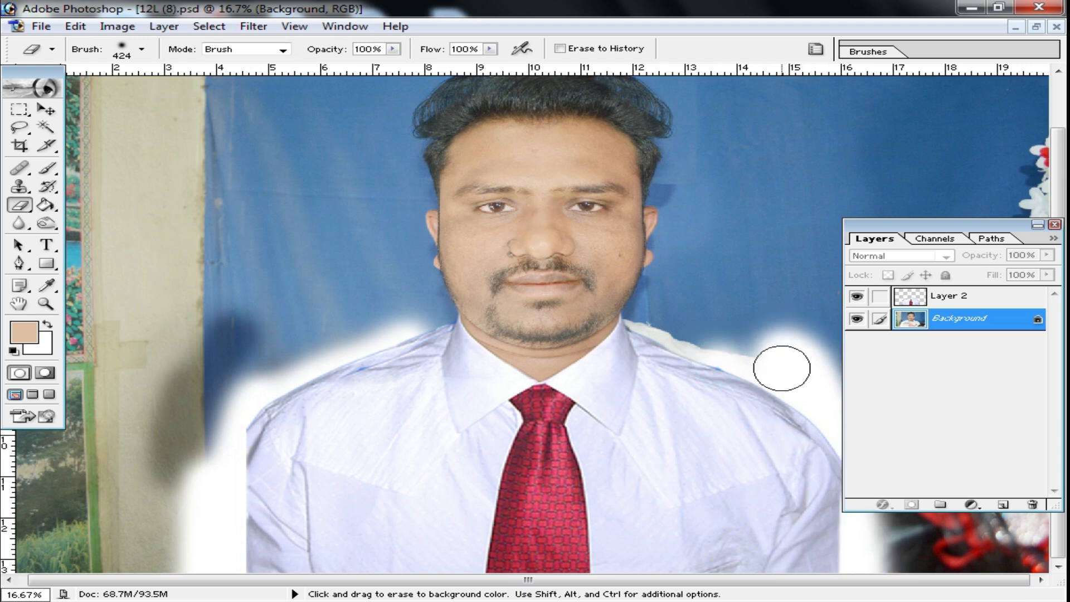
Erase the T-shirt remnants beside the collar and along the shoulder using smaller eraser sizes of 176 and 38 px
left_click(711, 339, "ctrl")
left_click(711, 339, "ctrl")
left_click_drag(329, 375, 579, 444)
right_click(608, 437)
left_click(701, 435)
mouse_move(518, 375)
left_mouse_down()
mouse_move(628, 423)
mouse_move(673, 398)
mouse_move(459, 351)
mouse_move(652, 413)
mouse_move(583, 432)
left_mouse_up()
right_click(646, 430)
left_click(788, 436)
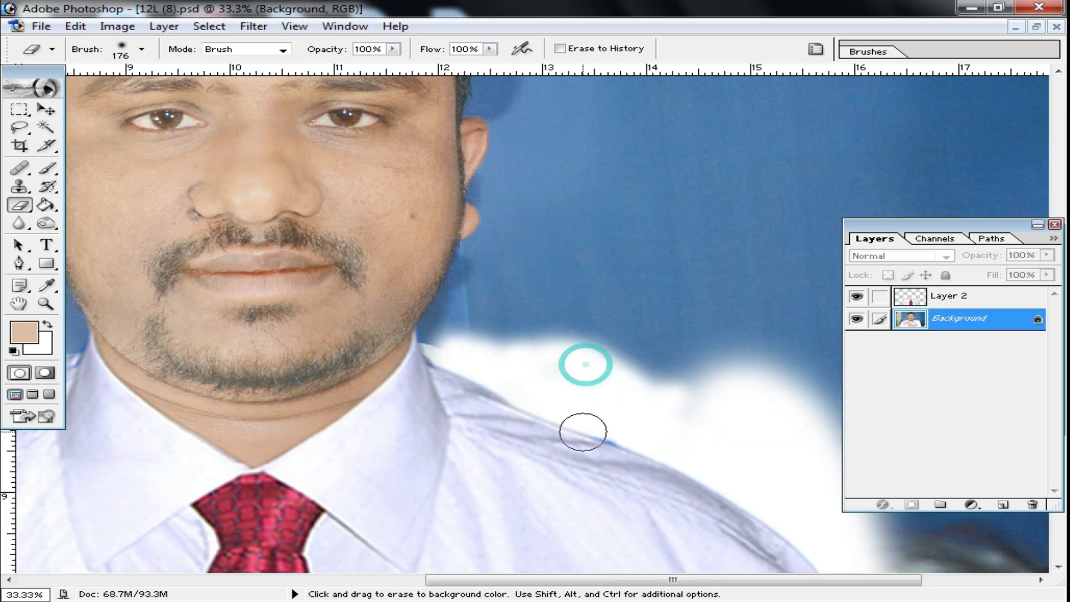
right_click(628, 440)
left_click(697, 433)
left_click(457, 359)
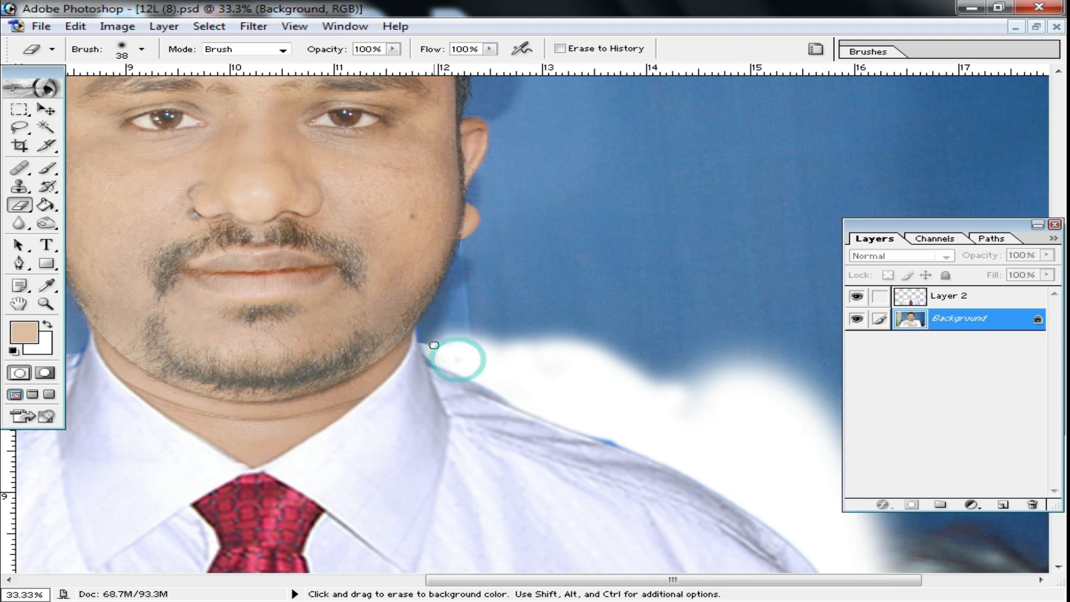
Start the Extract filter on the Background and highlight a boundary from the image's left edge to beside the man's ear
left_click(604, 406, "alt")
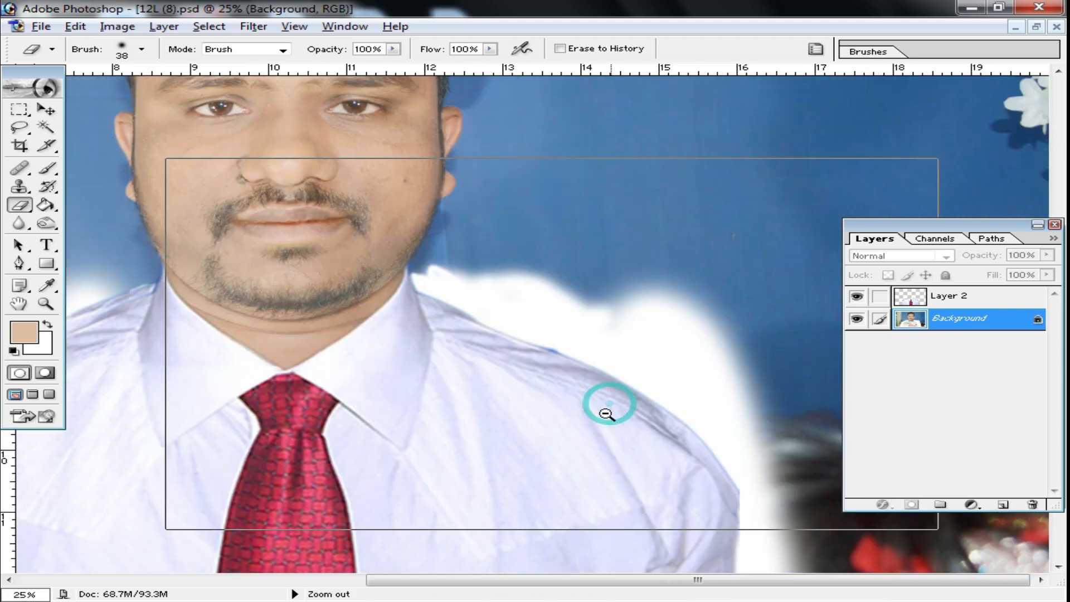
left_click(604, 407, "alt")
scroll(668, 261, "up", 1)
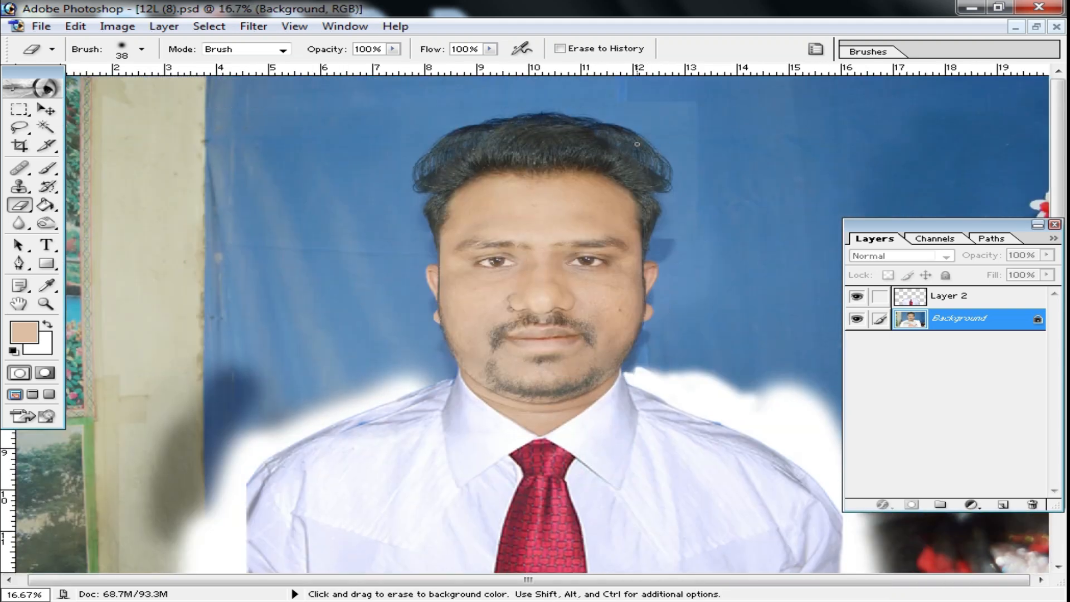
left_click(621, 195, "ctrl")
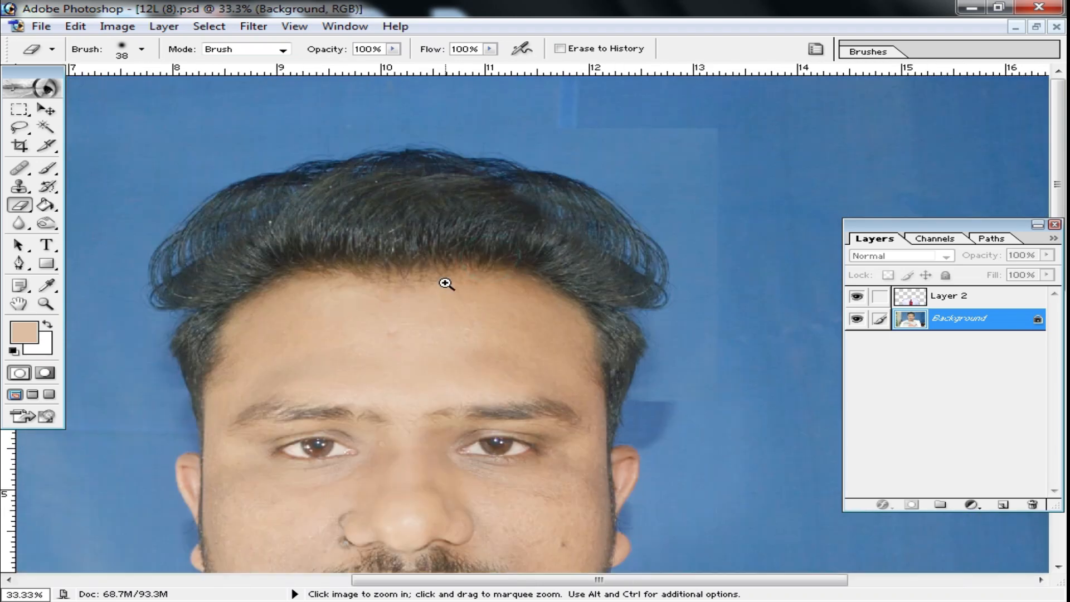
left_click(382, 263, "ctrl")
left_click_drag(449, 359, 554, 219)
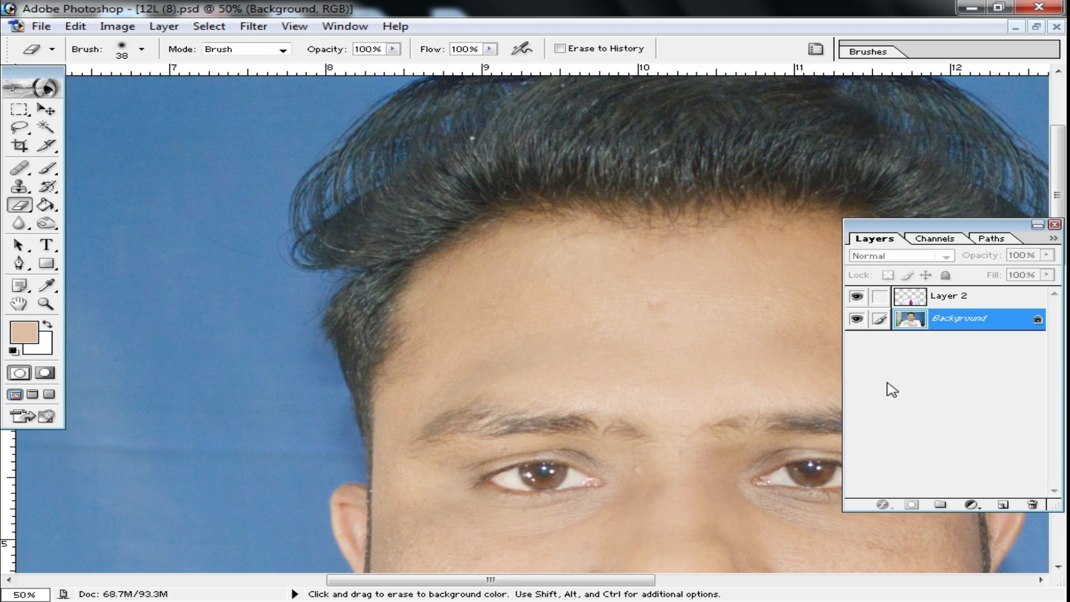
key("ctrl+alt+x")
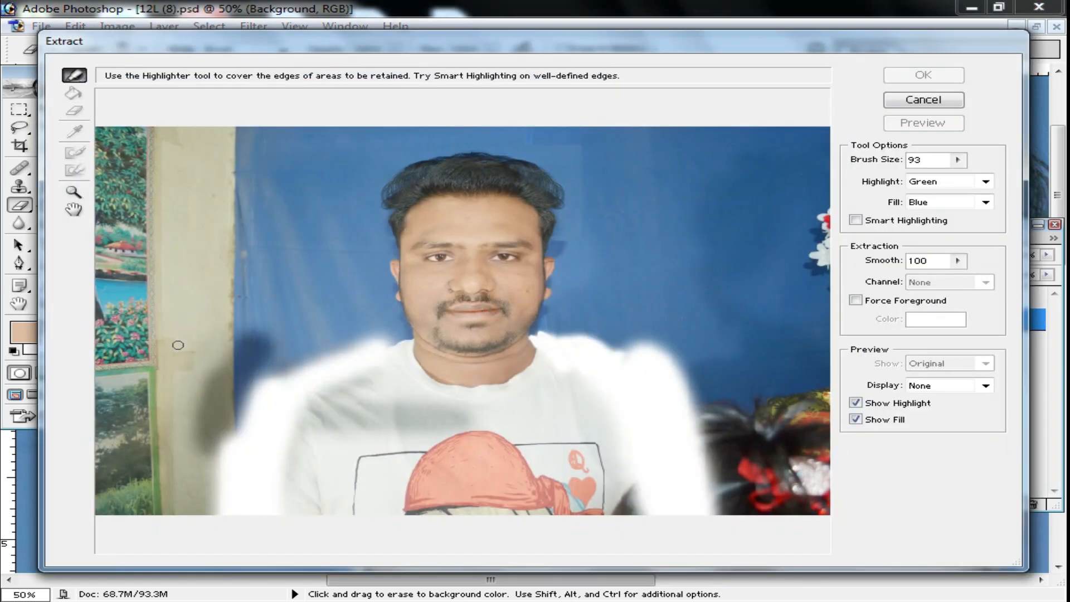
left_click_drag(97, 378, 173, 347)
left_click_drag(367, 293, 376, 276)
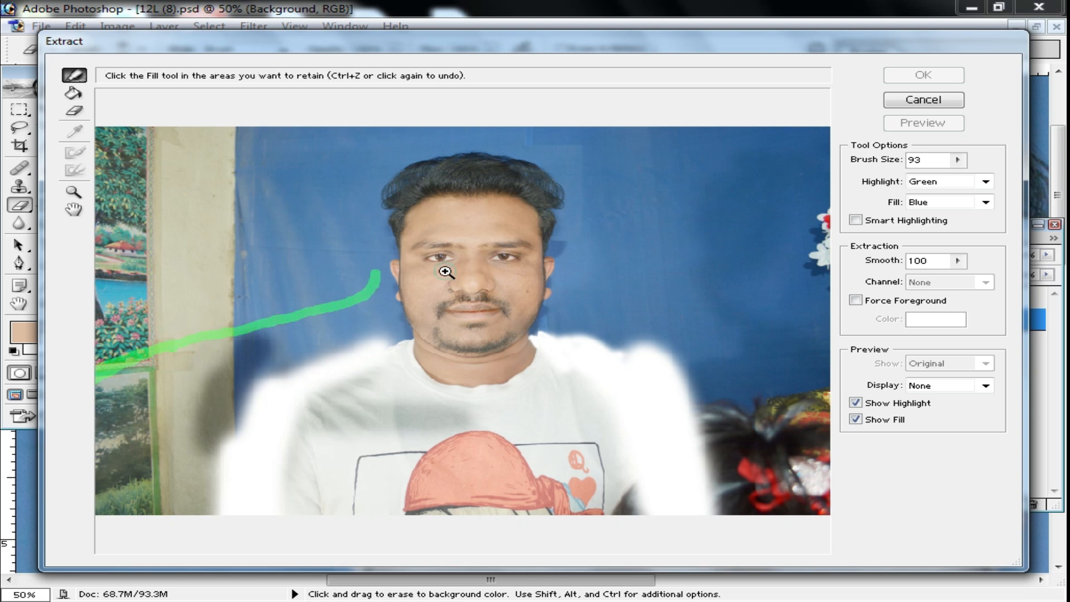
Highlight the outline around the man's hair and continue the boundary above the shoulder to the image's right edge
left_click(444, 271, "ctrl")
left_click(424, 292, "ctrl")
left_click(412, 335, "ctrl")
left_click(414, 335, "ctrl")
mouse_move(438, 393)
left_mouse_down()
mouse_move(482, 285)
mouse_move(530, 289)
mouse_move(491, 178)
left_mouse_up()
mouse_move(497, 267)
left_mouse_down()
mouse_move(497, 344)
mouse_move(443, 548)
left_mouse_up()
mouse_move(415, 504)
left_mouse_down()
mouse_move(439, 412)
mouse_move(411, 364)
mouse_move(414, 300)
mouse_move(520, 174)
mouse_move(557, 205)
mouse_move(683, 144)
mouse_move(541, 174)
mouse_move(369, 277)
left_mouse_up()
mouse_move(356, 234)
left_mouse_down()
mouse_move(629, 211)
mouse_move(715, 245)
mouse_move(415, 240)
mouse_move(554, 281)
mouse_move(679, 400)
mouse_move(669, 456)
mouse_move(676, 419)
mouse_move(720, 495)
mouse_move(597, 266)
mouse_move(514, 265)
mouse_move(535, 304)
mouse_move(513, 488)
mouse_move(787, 465)
left_mouse_up()
key("ctrl+minus")
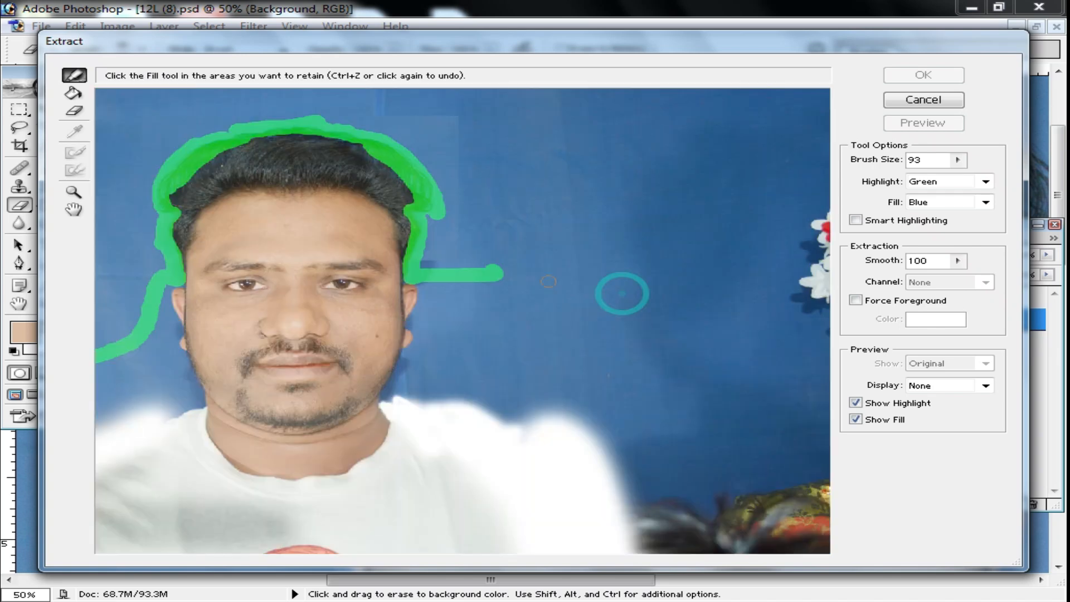
mouse_move(483, 272)
left_mouse_down()
mouse_move(735, 410)
mouse_move(827, 435)
left_mouse_up()
key("ctrl+minus")
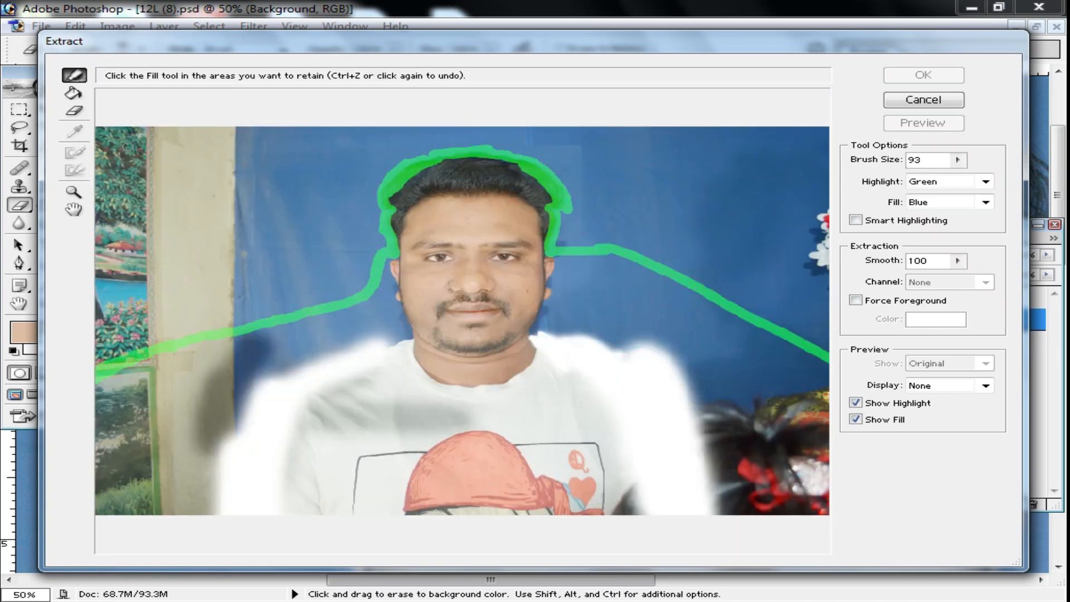
Fill the enclosed head and body area as the part to retain and apply the extraction
left_click(74, 93)
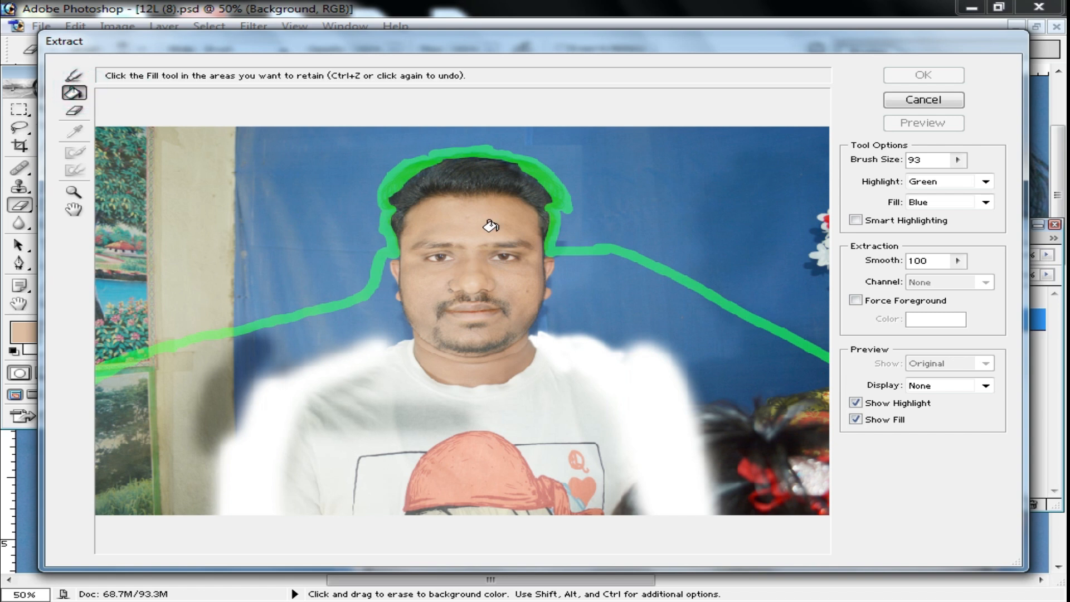
left_click(489, 228)
left_click(923, 74)
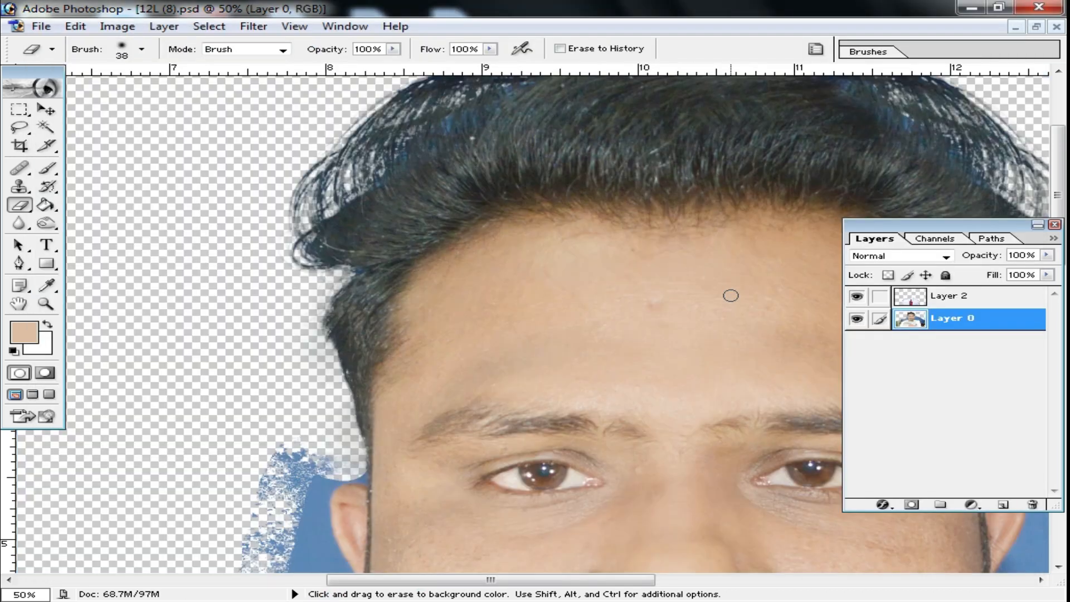
Select the leftover blue backdrop and white areas around the face and shoulders with the Magic Wand at tolerance 44
key("ctrl+minus")
key("ctrl+minus")
key("ctrl+plus")
scroll(700, 401, "down", 2)
left_click(580, 370, "alt")
left_click(47, 127)
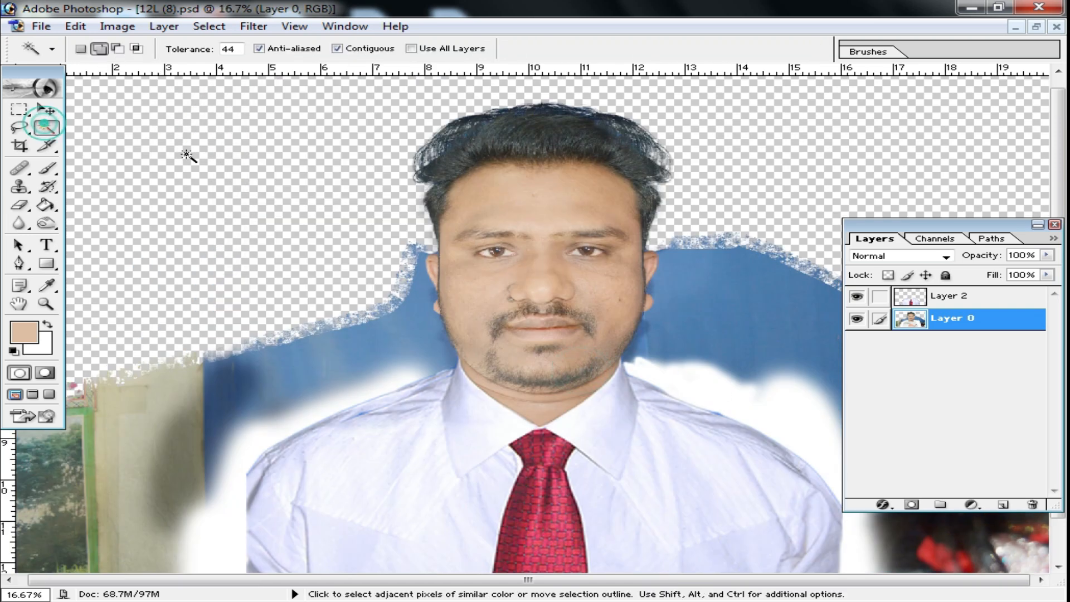
left_click(708, 298)
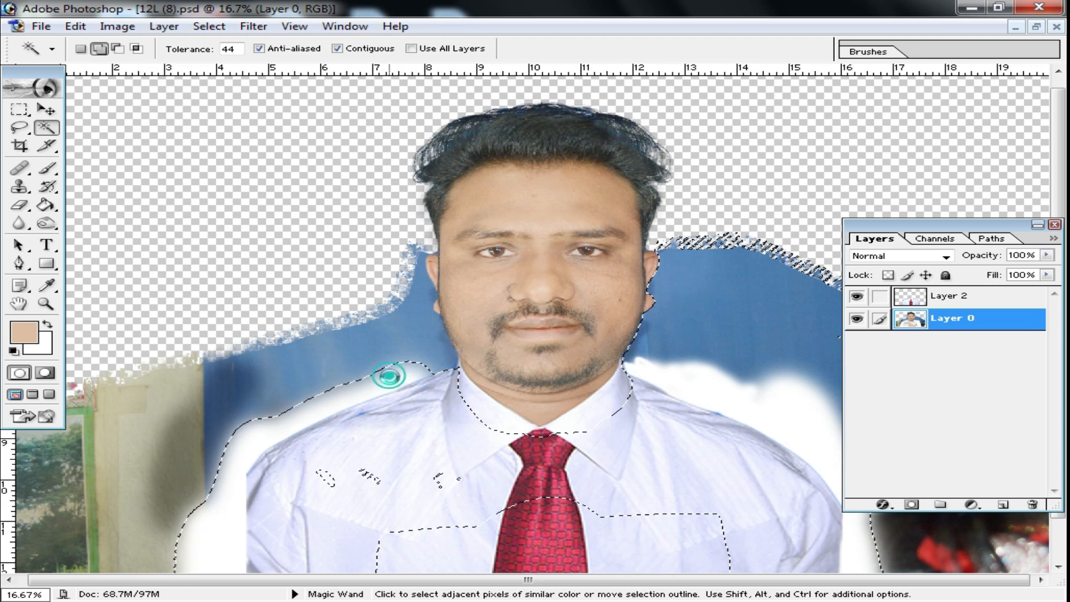
left_click(405, 365)
left_click(401, 362)
left_click(416, 282)
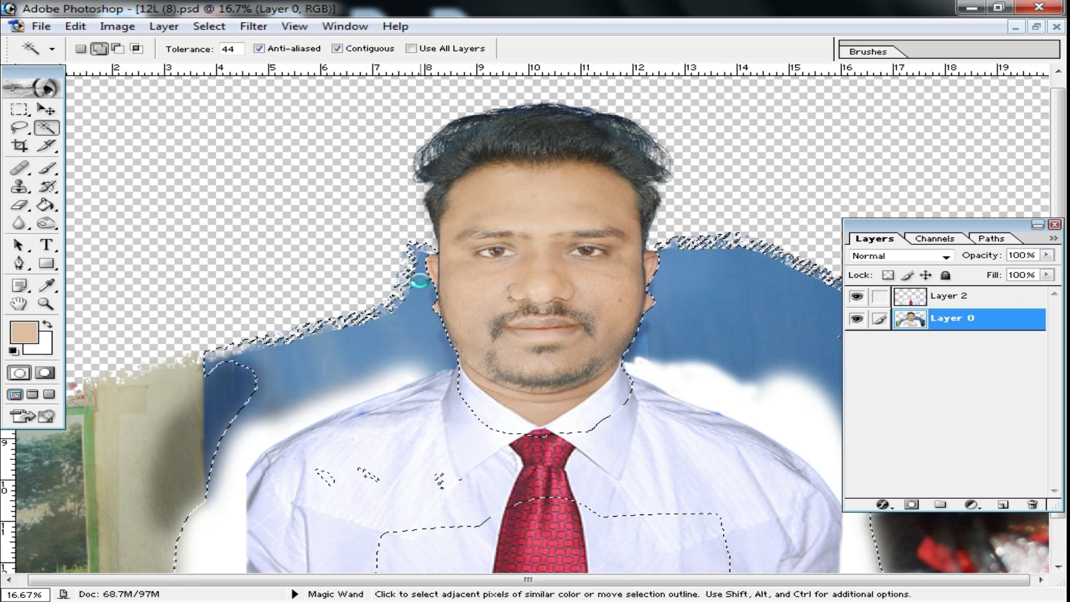
left_click(220, 407)
left_click(394, 306)
left_click(401, 333)
left_click(677, 347)
left_click(680, 298)
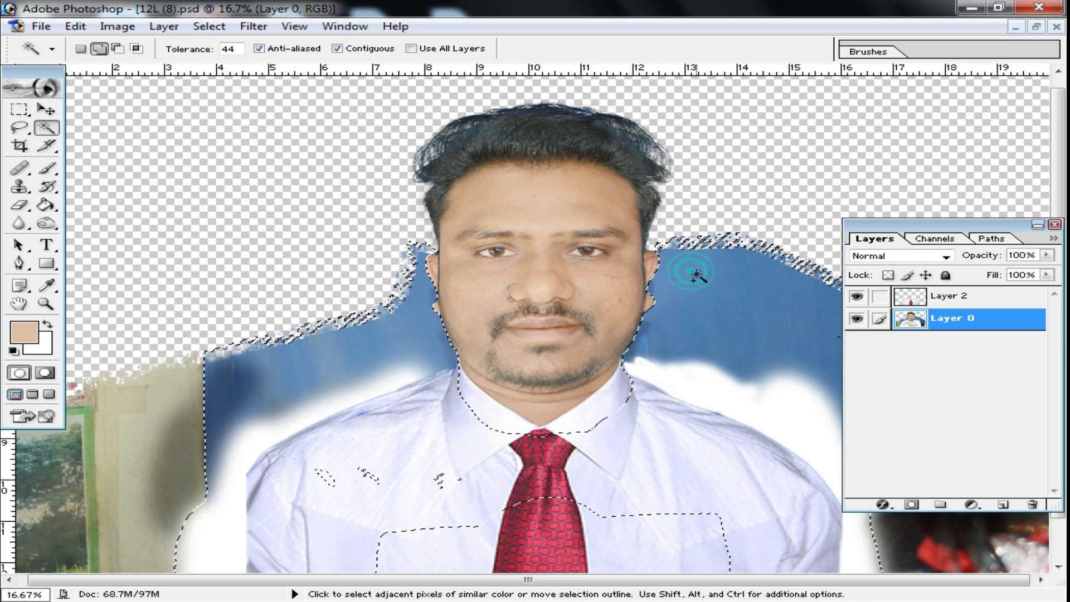
Feather the selection by 1 pixel, delete the selected backdrop from Layer 0 and deselect
key("ctrl+alt+d")
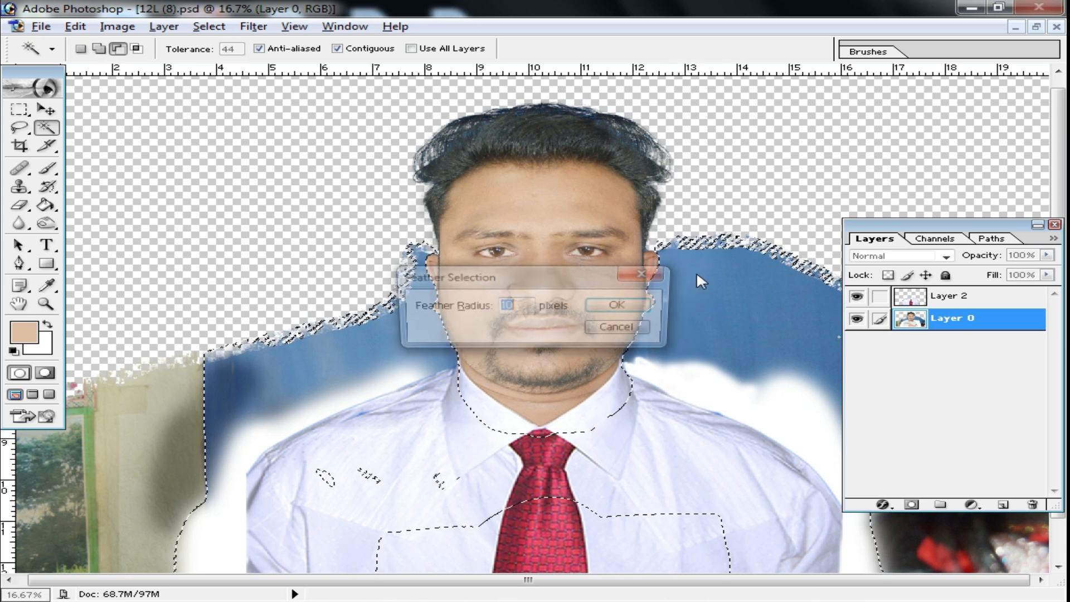
type("1")
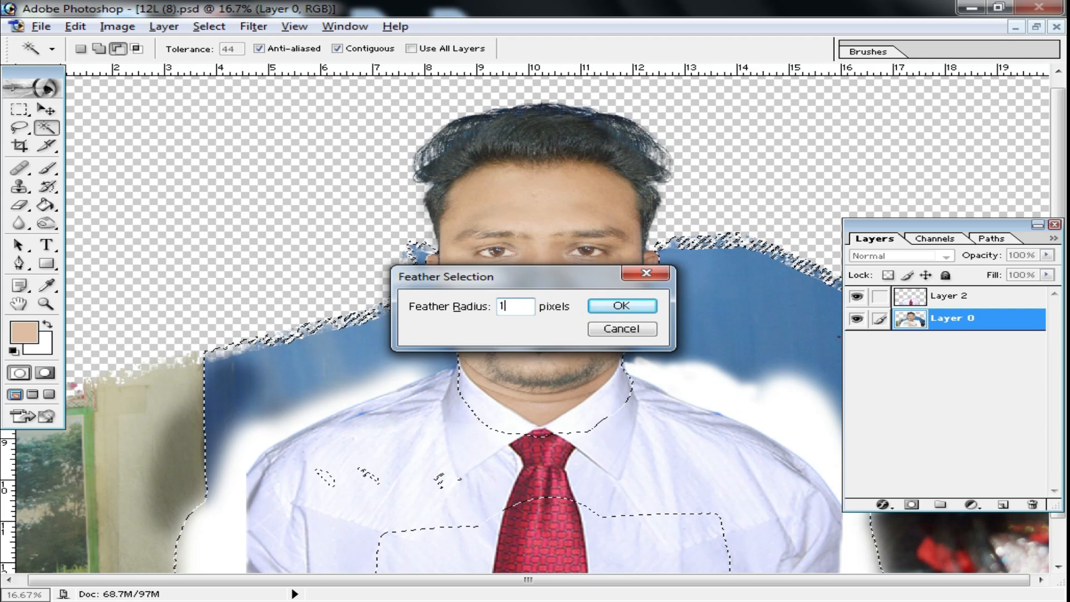
key("Return")
key("Delete")
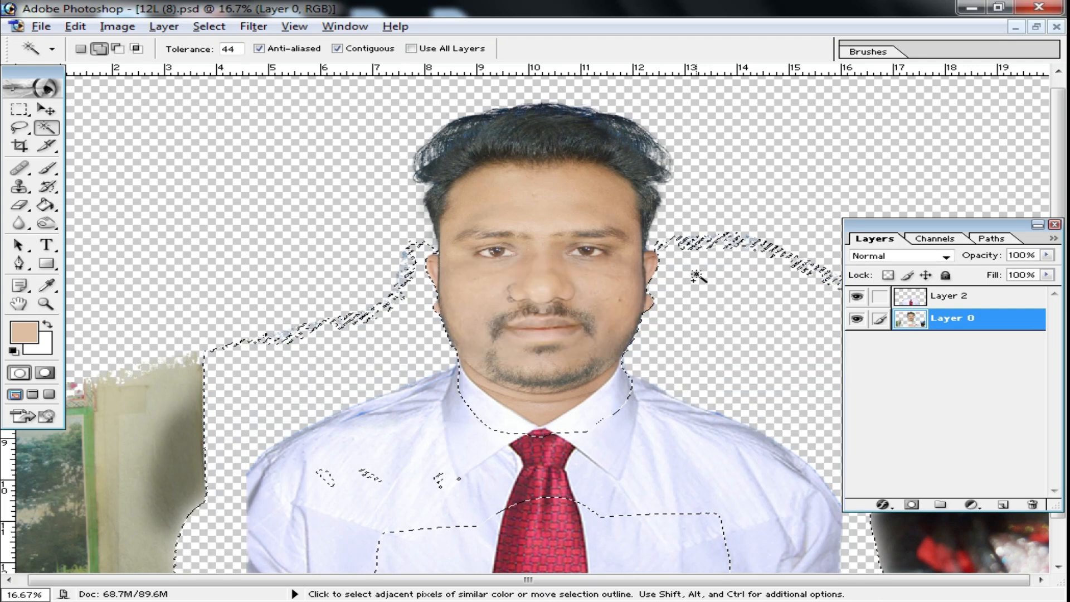
key("m")
left_click(595, 257)
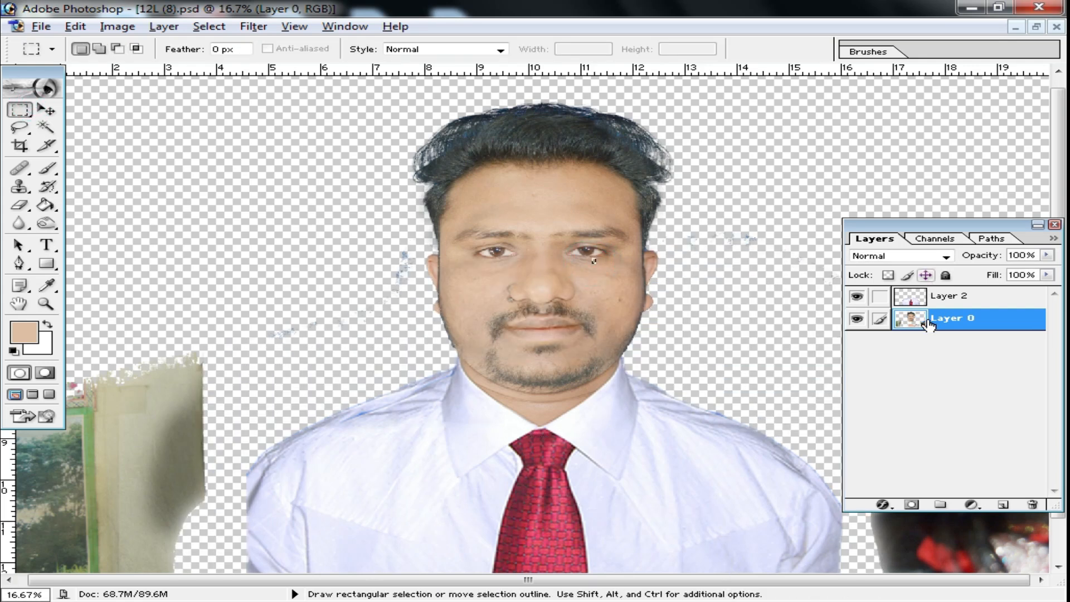
Add a white (FFFFFF) Solid Color fill layer and place it below Layer 0 as the portrait's background
key("ctrl+minus")
left_click(972, 509)
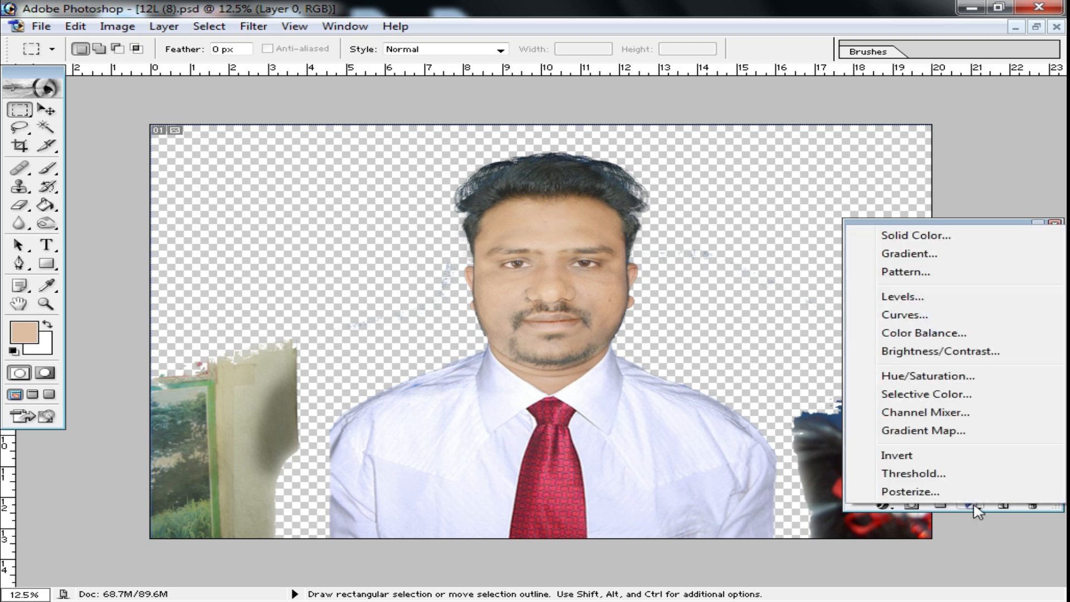
left_click(884, 234)
left_click(452, 304)
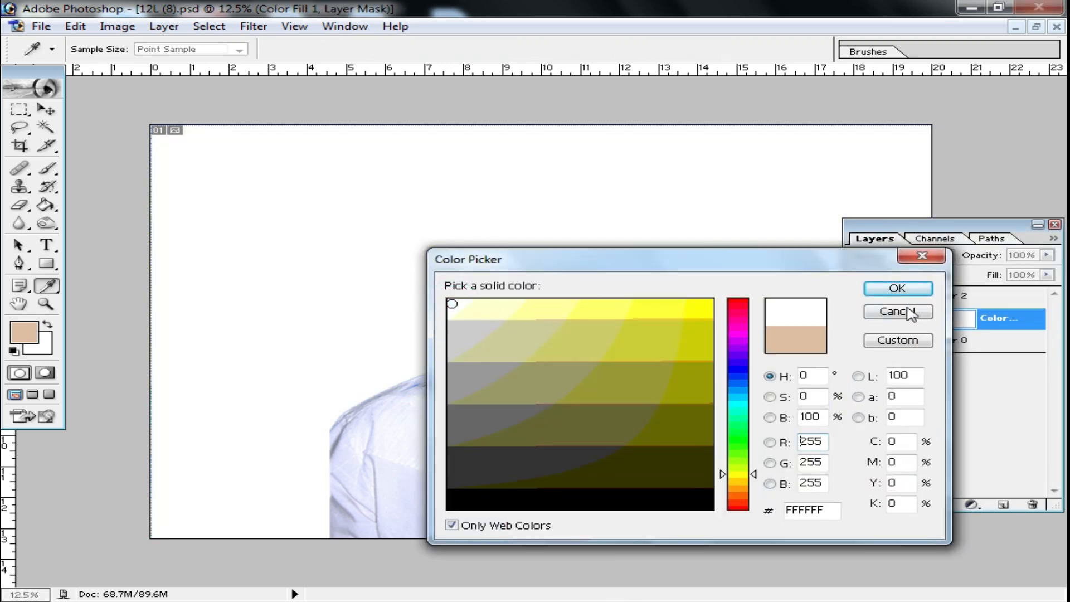
left_click(897, 290)
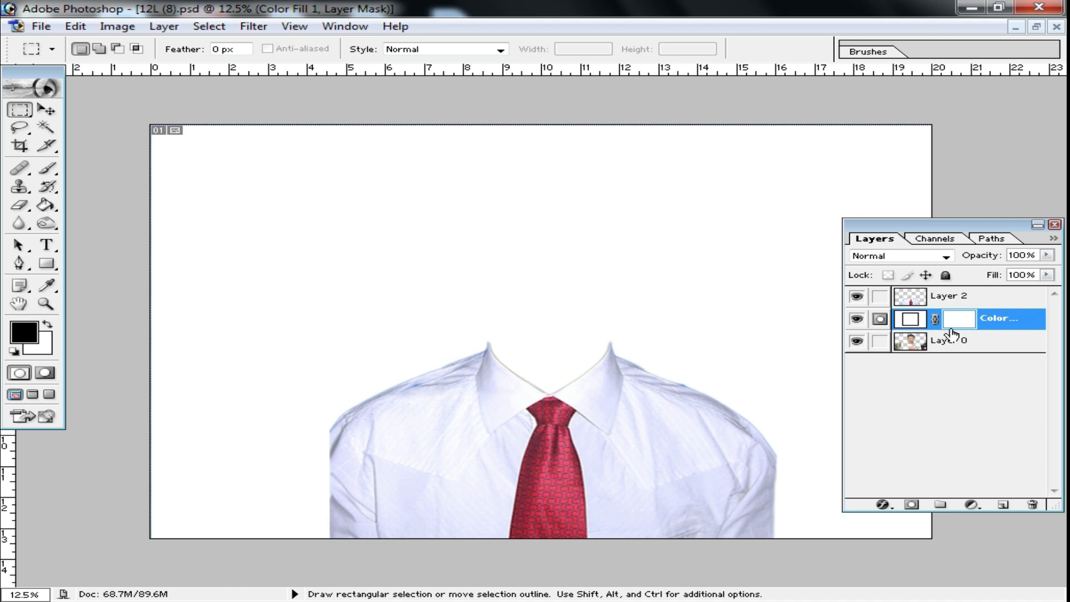
left_click_drag(990, 327, 1006, 368)
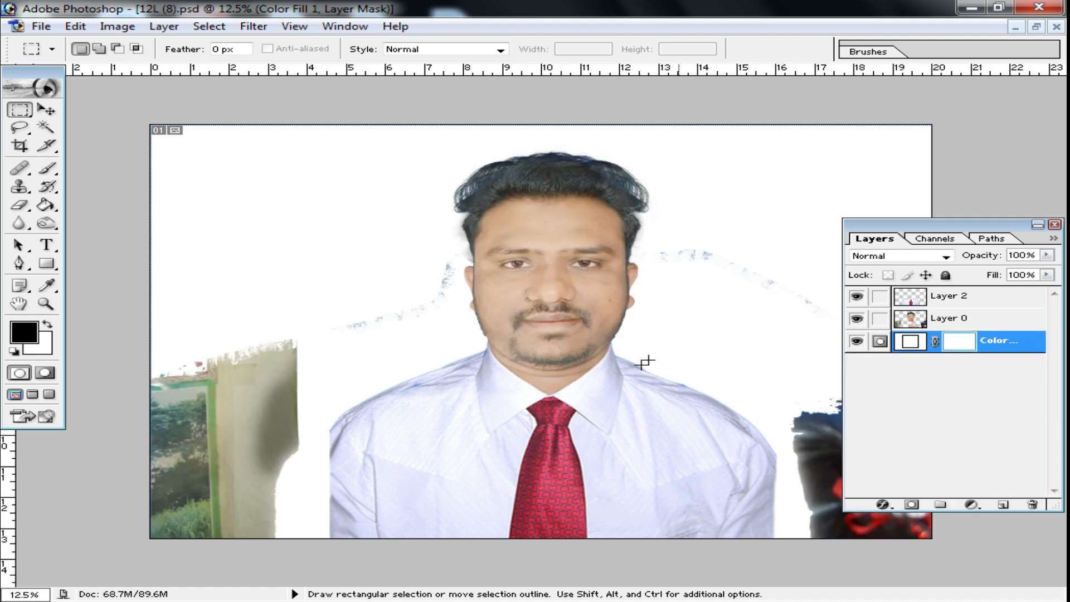
left_click(570, 306, "ctrl")
left_click(563, 318, "ctrl")
left_click(551, 340, "ctrl")
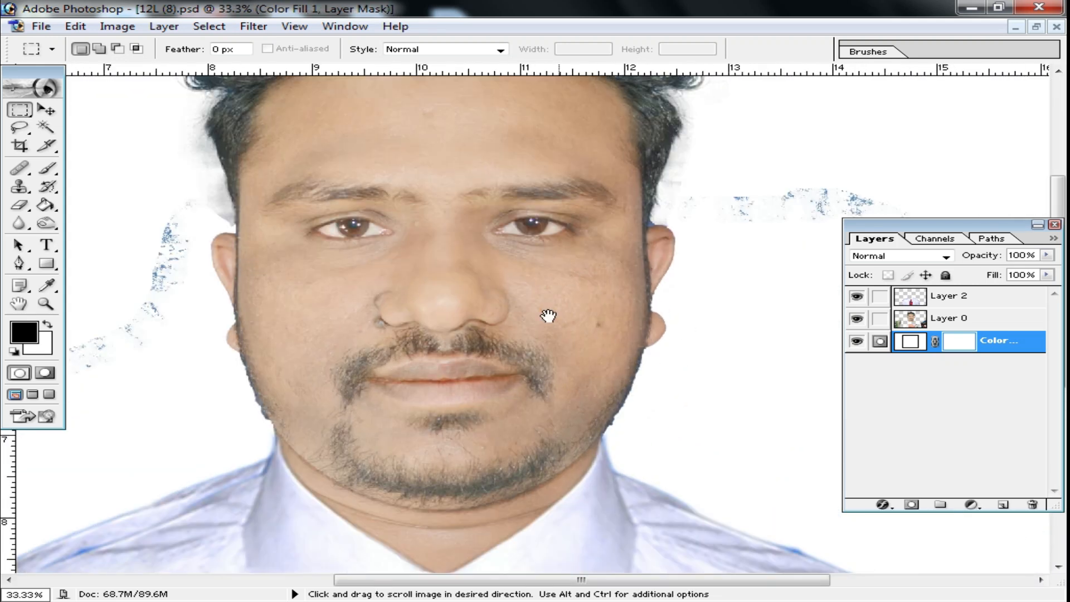
Erase the blue specks and grey haze on both sides of the face on Layer 0 with a soft 151-pixel Eraser
left_click_drag(558, 268, 630, 367)
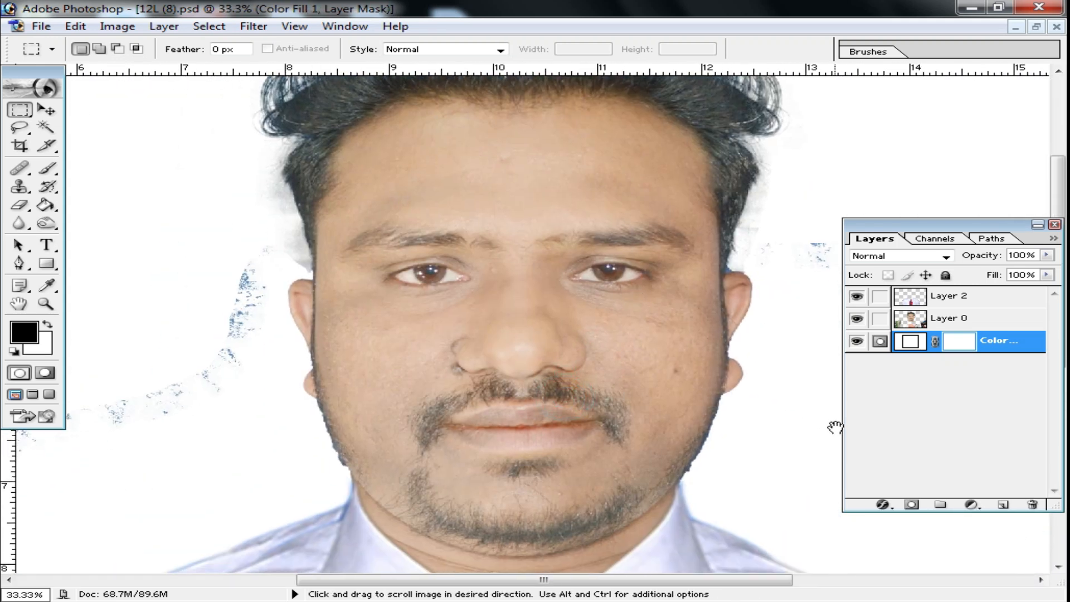
left_click(971, 296)
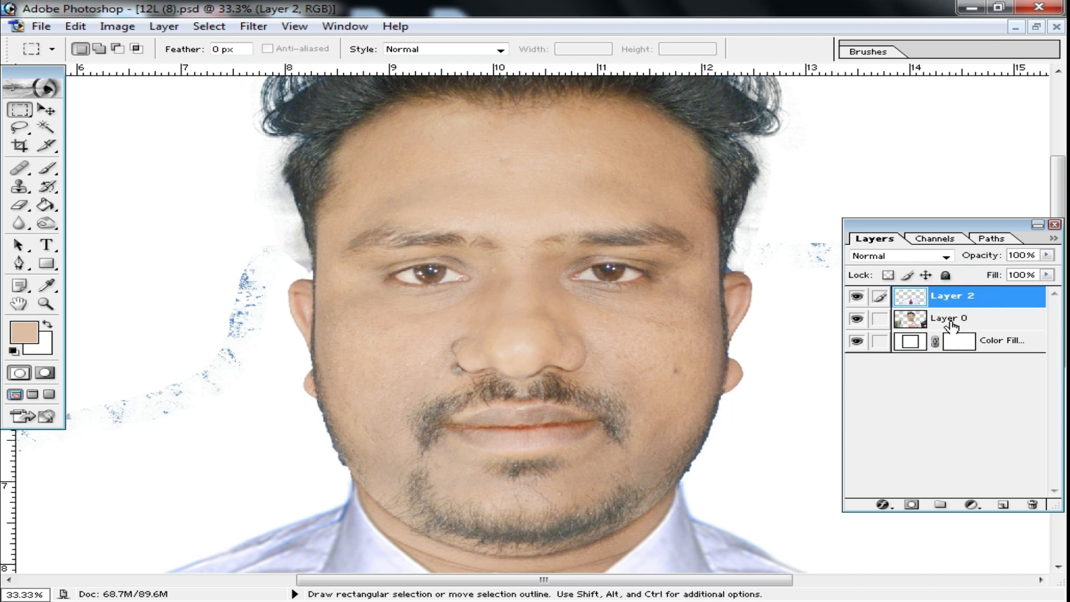
left_click(962, 319)
scroll(932, 326, "down", 1)
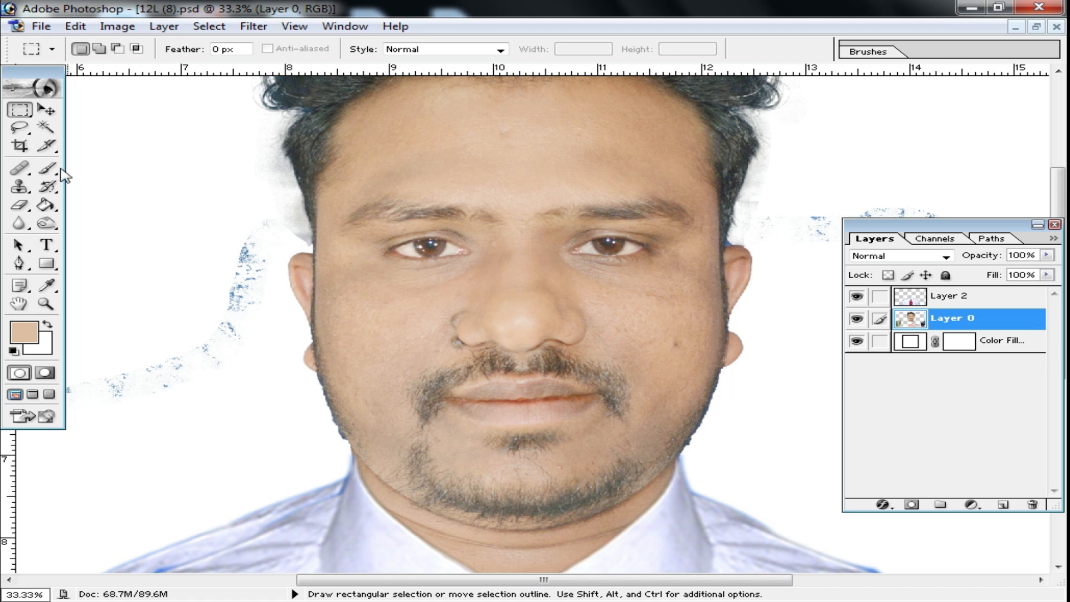
left_click(25, 208)
right_click(243, 282)
mouse_move(256, 250)
left_mouse_down()
mouse_move(234, 298)
mouse_move(138, 378)
left_mouse_up()
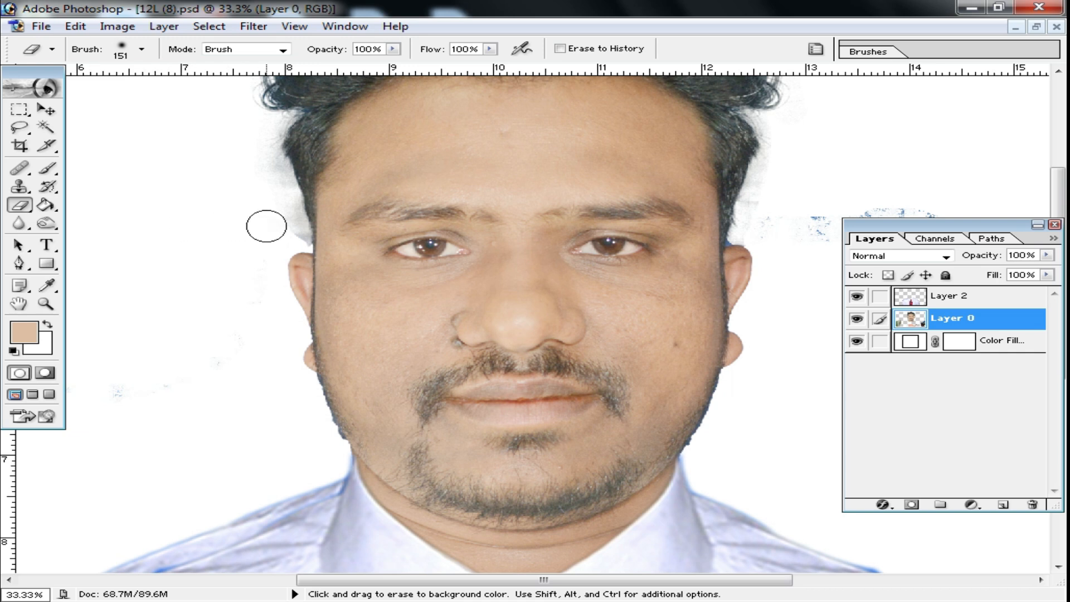
left_click_drag(266, 226, 297, 243)
left_click_drag(773, 162, 763, 224)
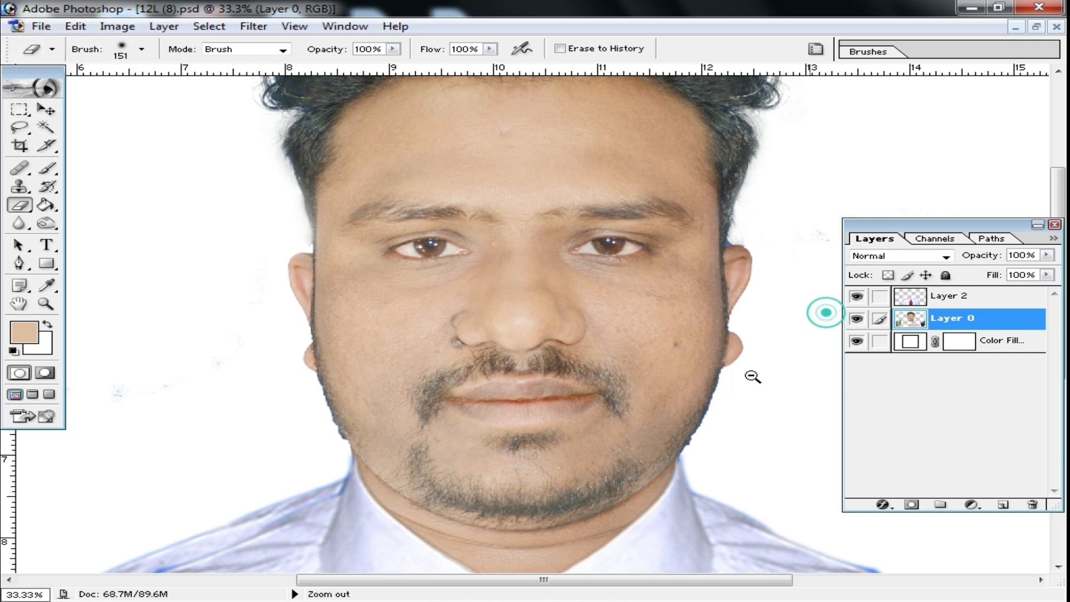
Erase the remaining specks and backdrop remnants around the shoulders and beside the head on Layer 0 with a 163-pixel Eraser
left_click(687, 399, "alt")
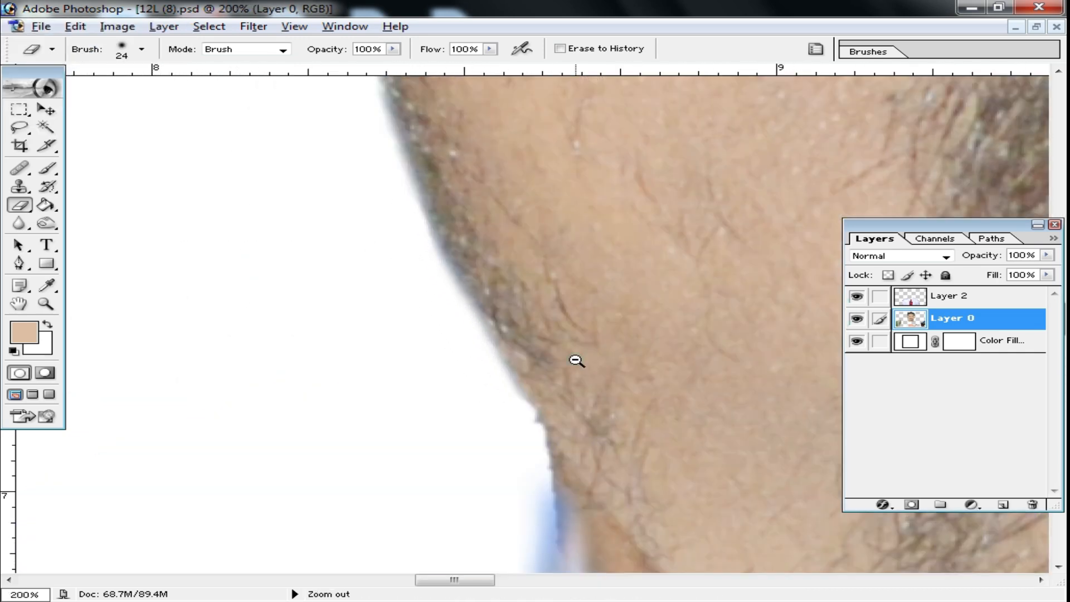
left_click(577, 362, "alt")
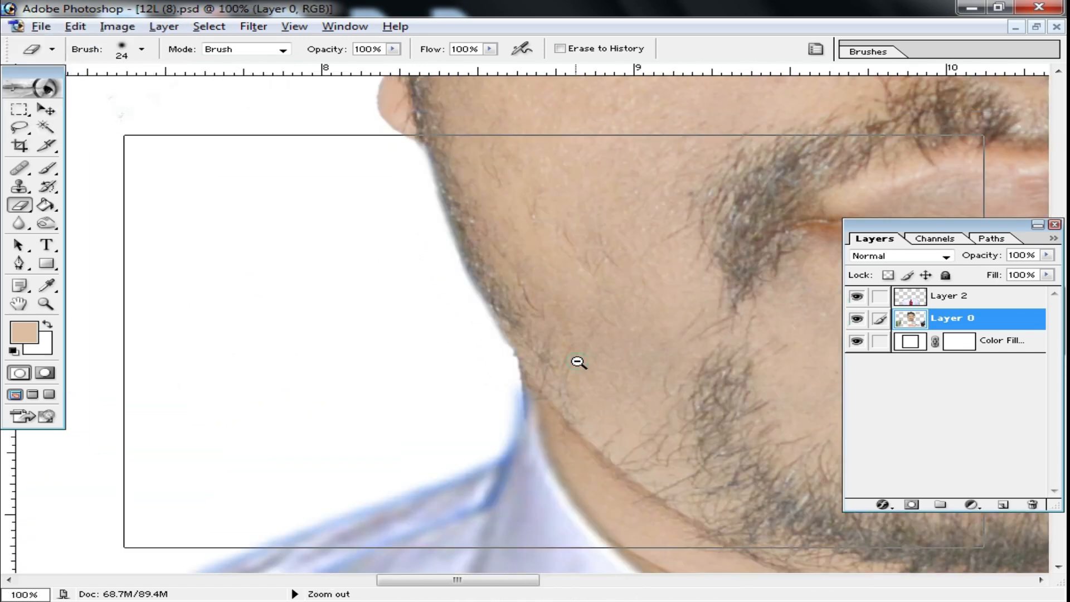
left_click(585, 363, "alt")
left_click(595, 356, "alt")
left_click(595, 348, "alt")
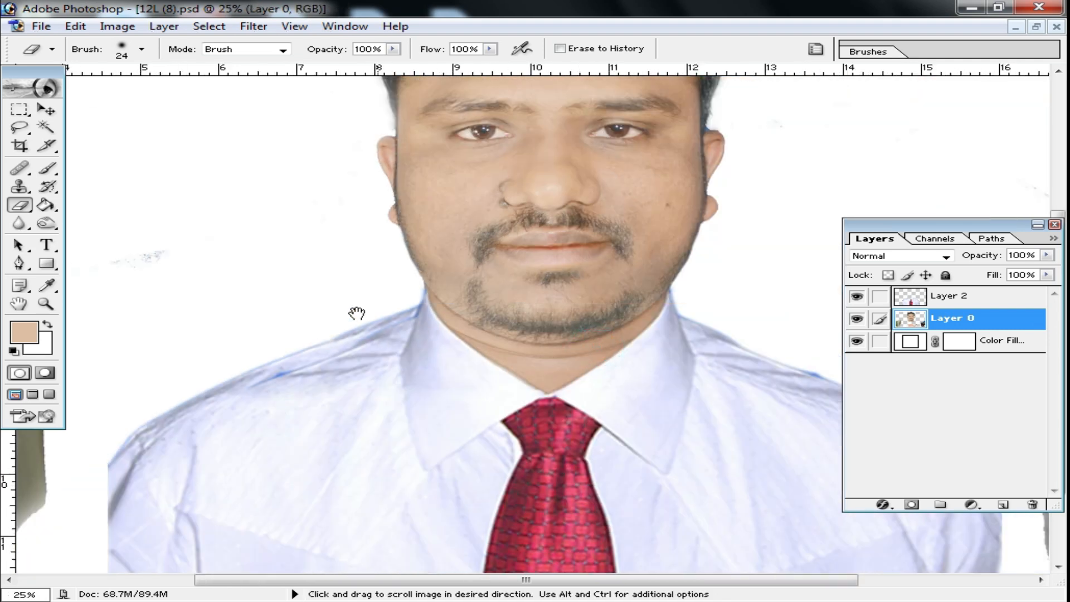
left_click_drag(229, 269, 306, 306)
right_click(266, 302)
left_click_drag(414, 336, 423, 337)
left_click(292, 253)
mouse_move(158, 320)
left_mouse_down()
mouse_move(82, 470)
mouse_move(95, 431)
mouse_move(101, 504)
mouse_move(98, 463)
left_mouse_up()
left_click(794, 280, "alt")
left_click(642, 255, "alt")
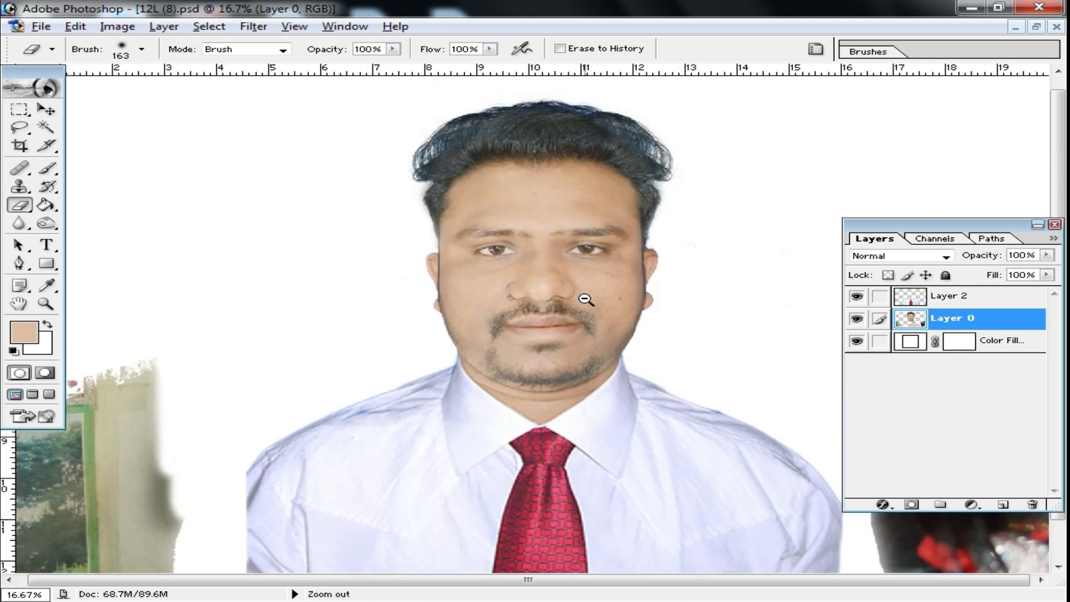
Crop the image to the man's head and chest, cutting off the leftover backdrop at both sides
key("c")
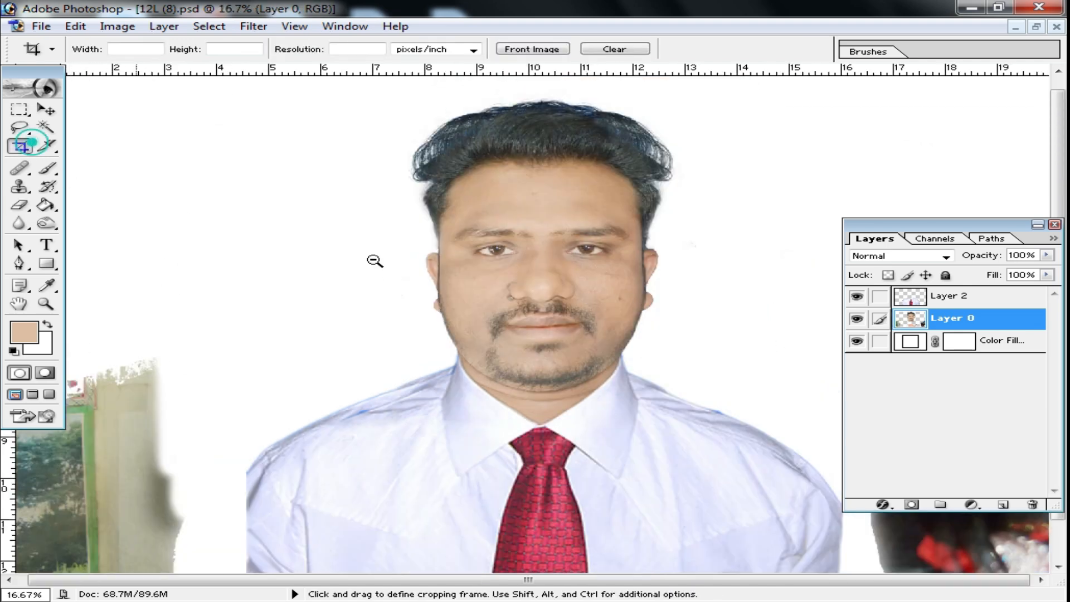
left_click(513, 294, "alt")
left_click_drag(341, 145, 748, 520)
double_click(630, 436)
key("ctrl+0")
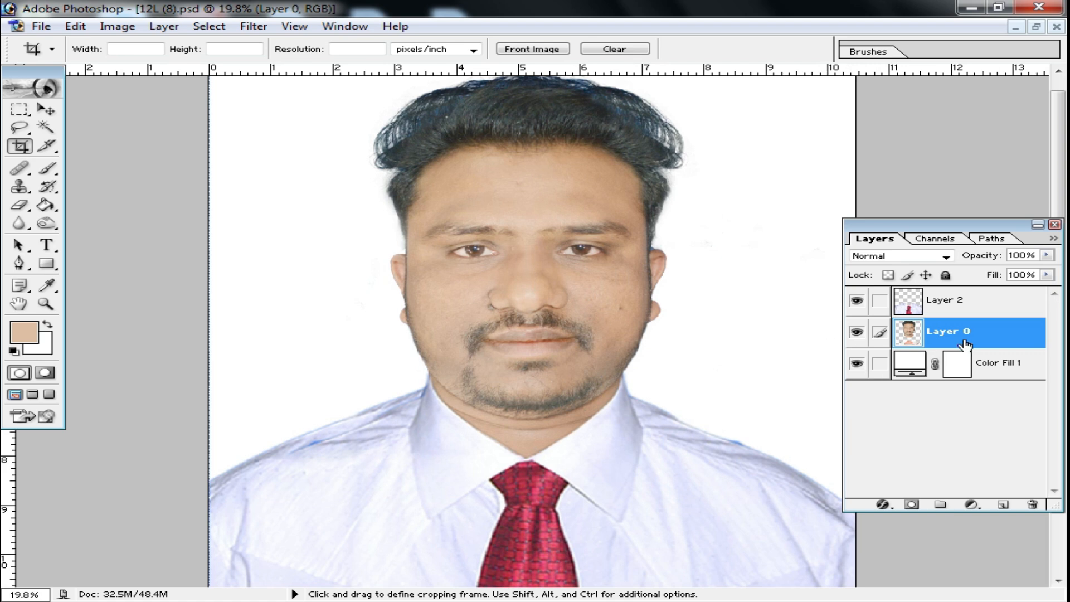
Merge all visible layers into Layer 2
left_click(967, 308)
key("z")
key("ctrl+shift+e")
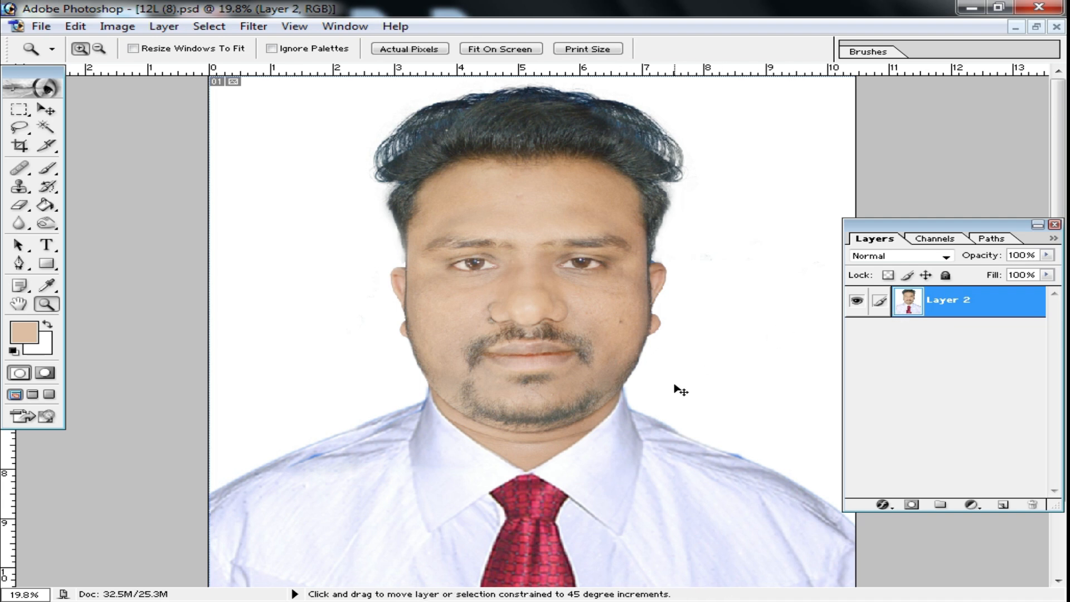
Save the portrait on the Desktop as a JPEG named 66666
key("ctrl+shift+s")
type("66666")
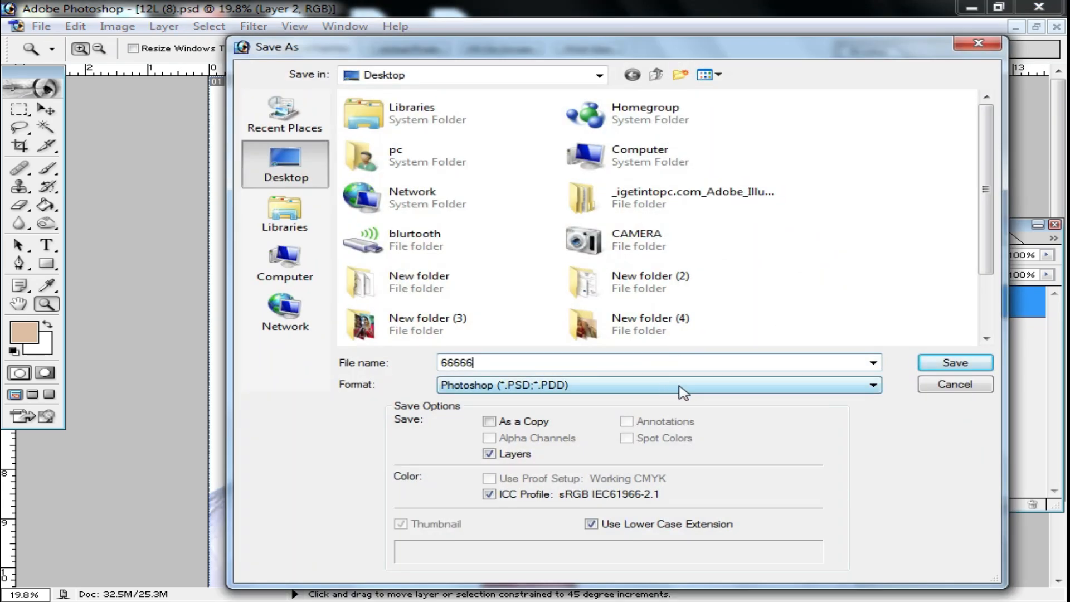
left_click(683, 392)
left_click(595, 455)
key("Return")
left_click(689, 191)
Open the retouched 66666 JPEG and the original 12L (8) JPEG together from the Desktop
key("ctrl+o")
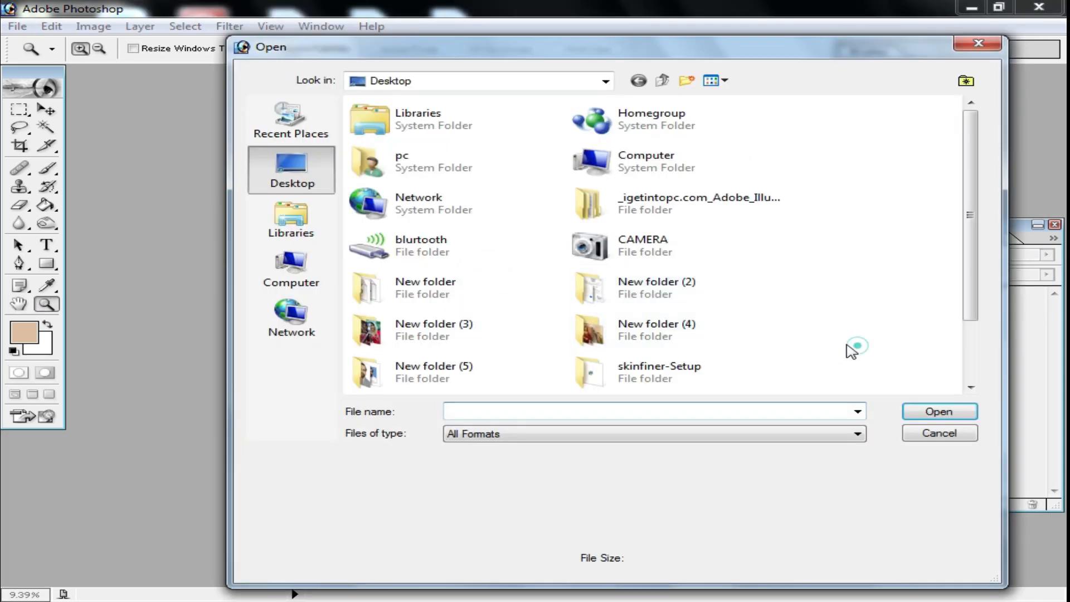
scroll(725, 345, "down", 2)
left_click(616, 335)
left_click(382, 362)
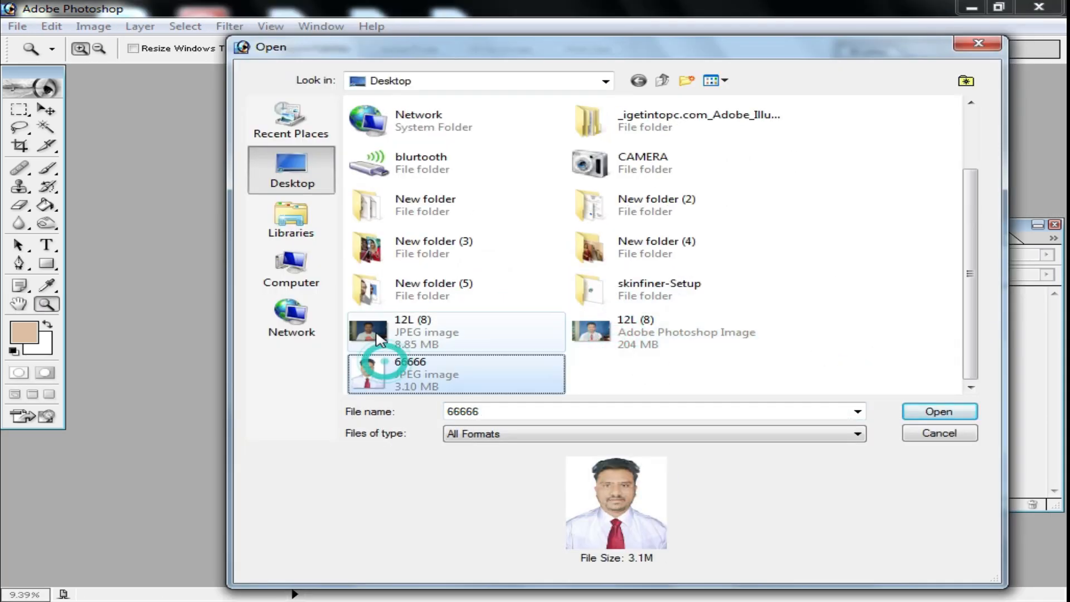
left_click(370, 326, "ctrl")
left_click(939, 411)
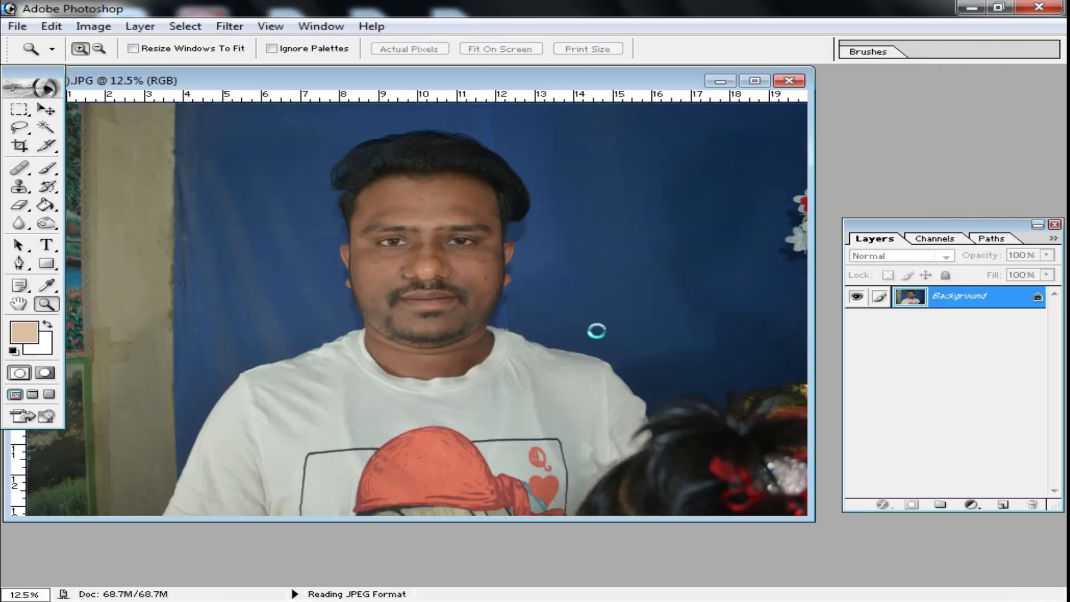
Move the original 12L (8).JPG window beside the retouched portrait and enlarge both faces for comparison
left_click_drag(511, 83, 706, 145)
left_click(614, 318, "ctrl")
left_click(614, 319, "ctrl")
left_click(632, 341, "ctrl")
left_click_drag(616, 413, 623, 389)
left_click_drag(654, 329, 616, 407)
left_click(651, 359, "alt")
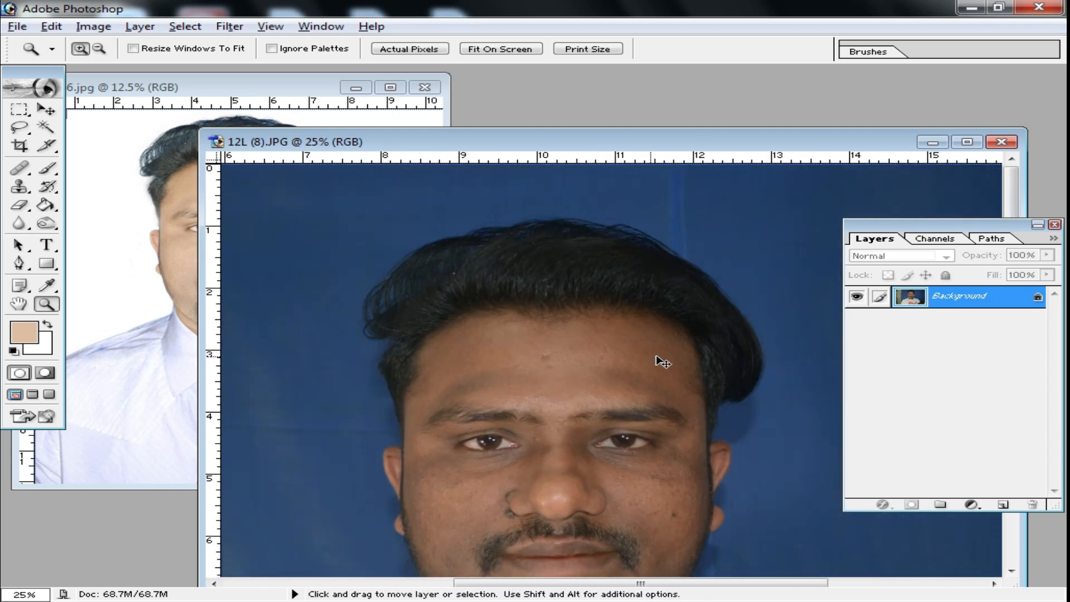
Brighten the original 12L (8).JPG with an RGB curve point at input 87, output 183
key("ctrl+m")
left_click_drag(783, 315, 759, 282)
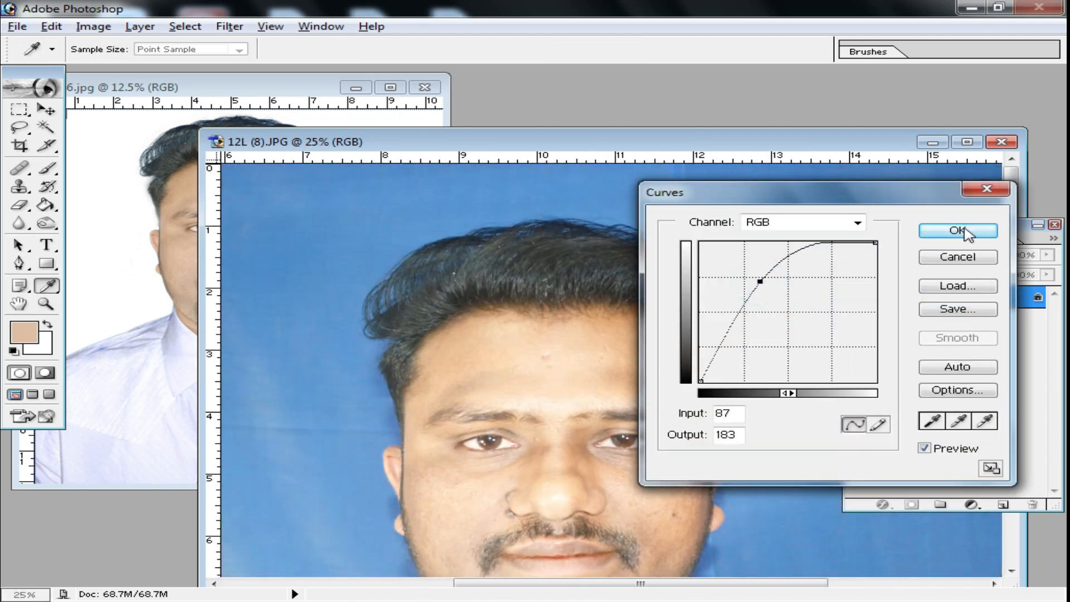
left_click(957, 230)
Compare the brightened original with the retouched 66666.jpg portrait side by side
key("z")
left_click(583, 339, "alt")
left_click(583, 338, "alt")
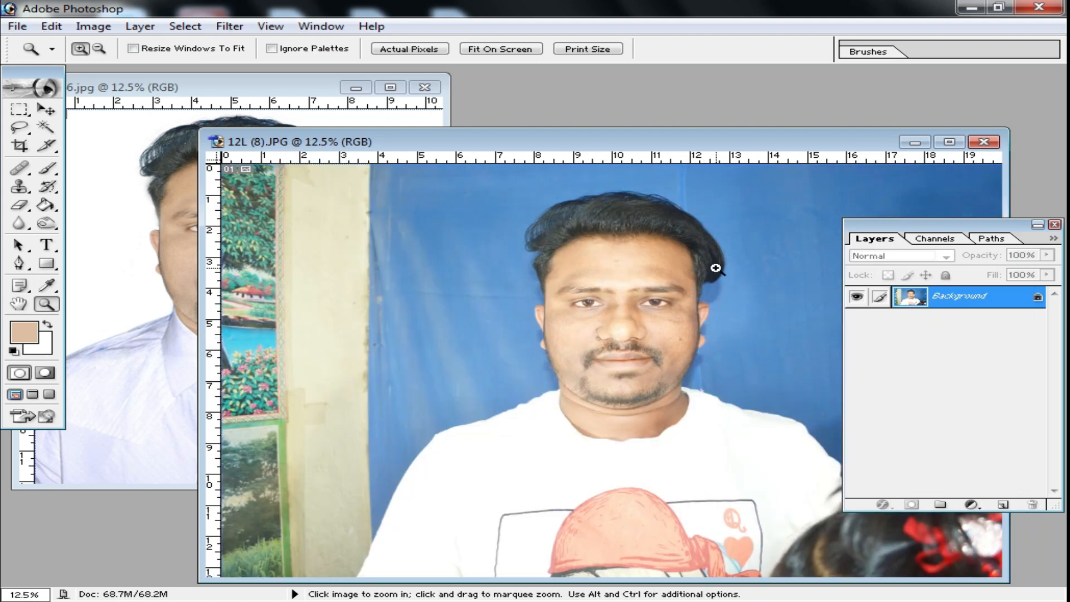
left_click(154, 238)
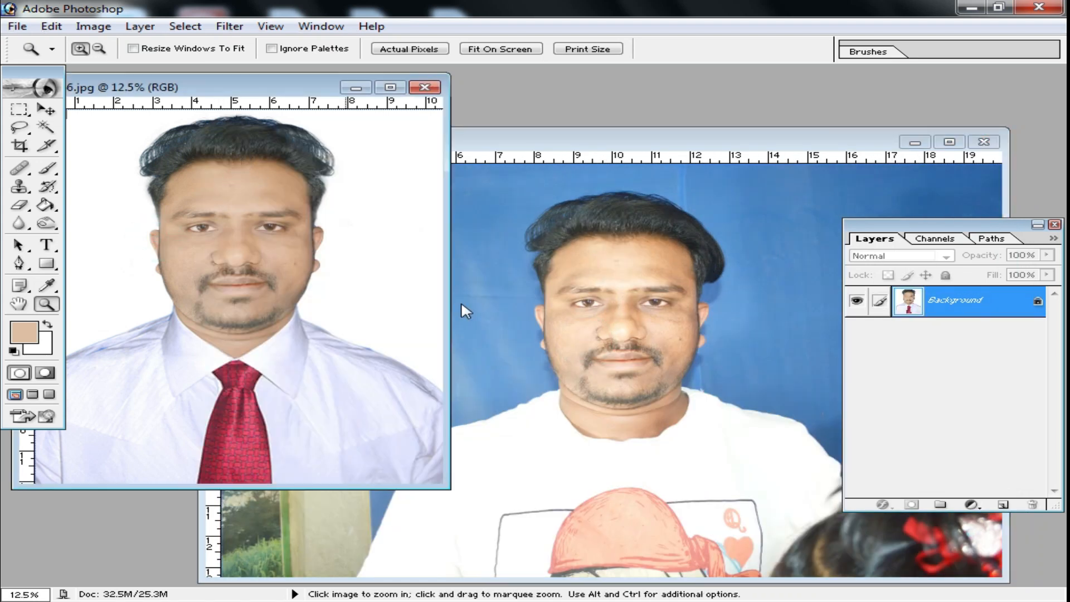
left_click(233, 266)
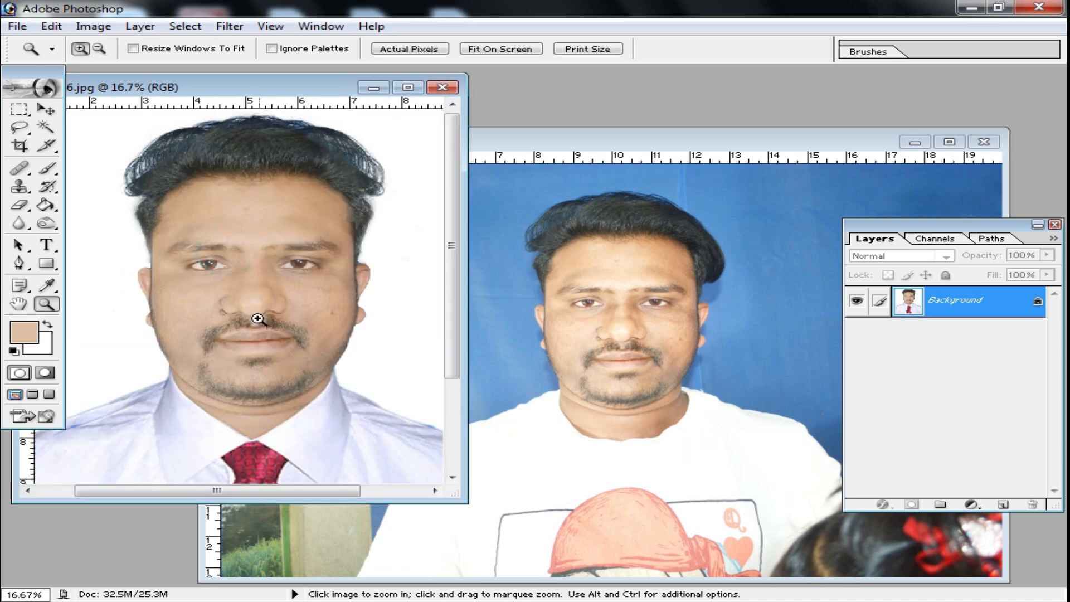
Close the original 12L (8).JPG and maximize the 66666.jpg document
left_click(983, 143)
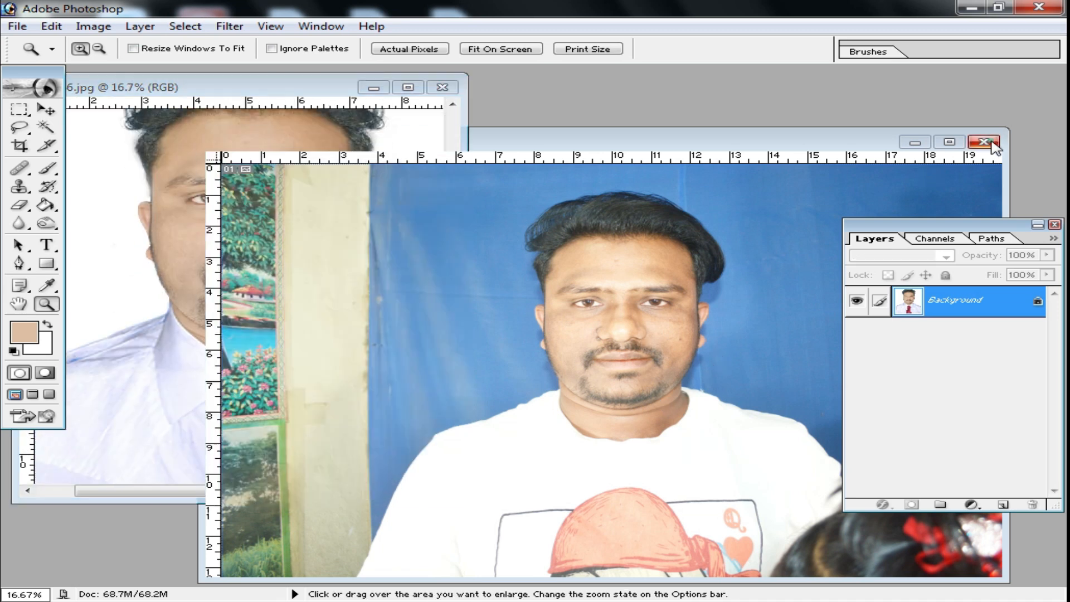
left_click(535, 243)
double_click(295, 88)
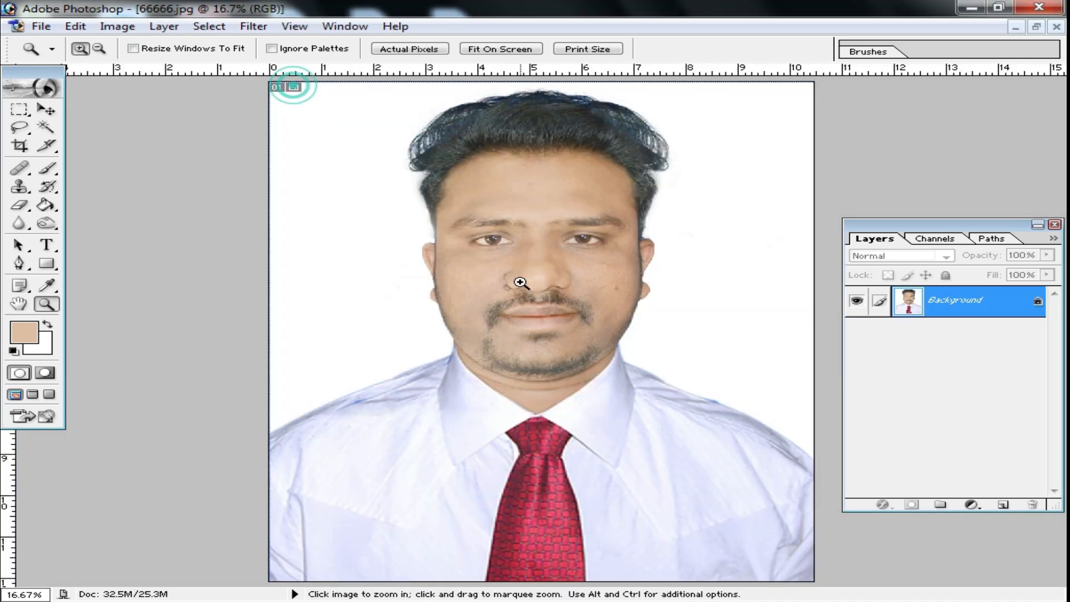
Smooth the portrait with the Noiseware Professional filter at its Default settings and apply it a second time
left_click(562, 304)
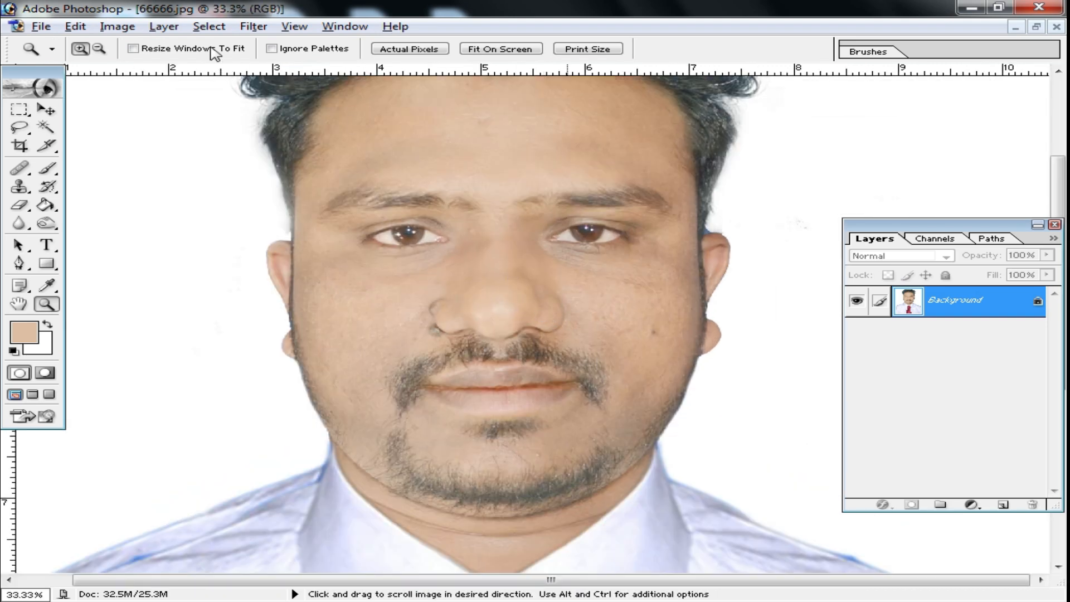
left_click(255, 28)
left_click(384, 466)
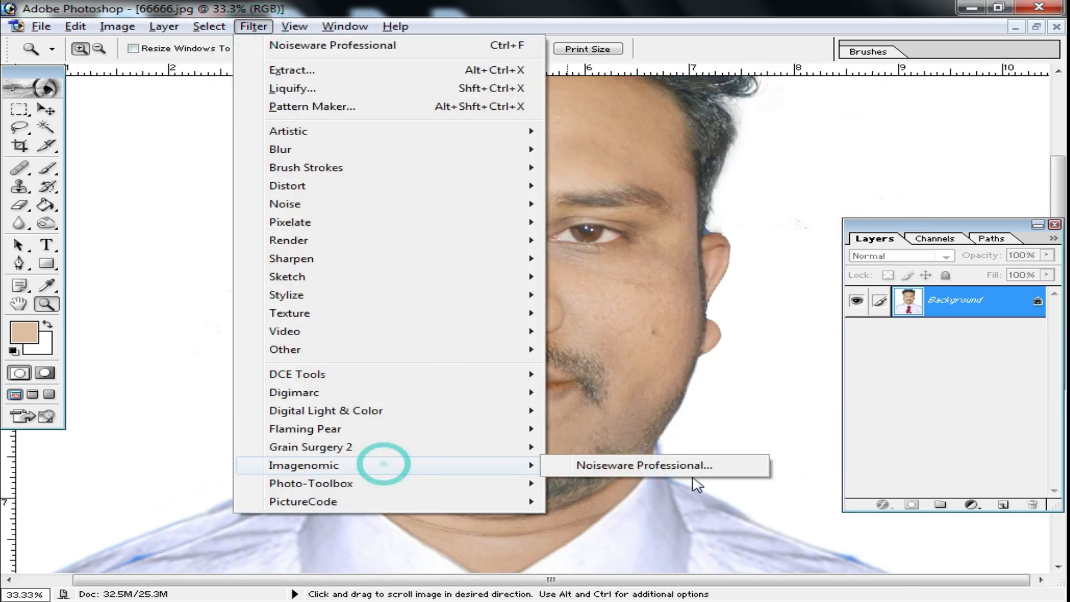
left_click(691, 463)
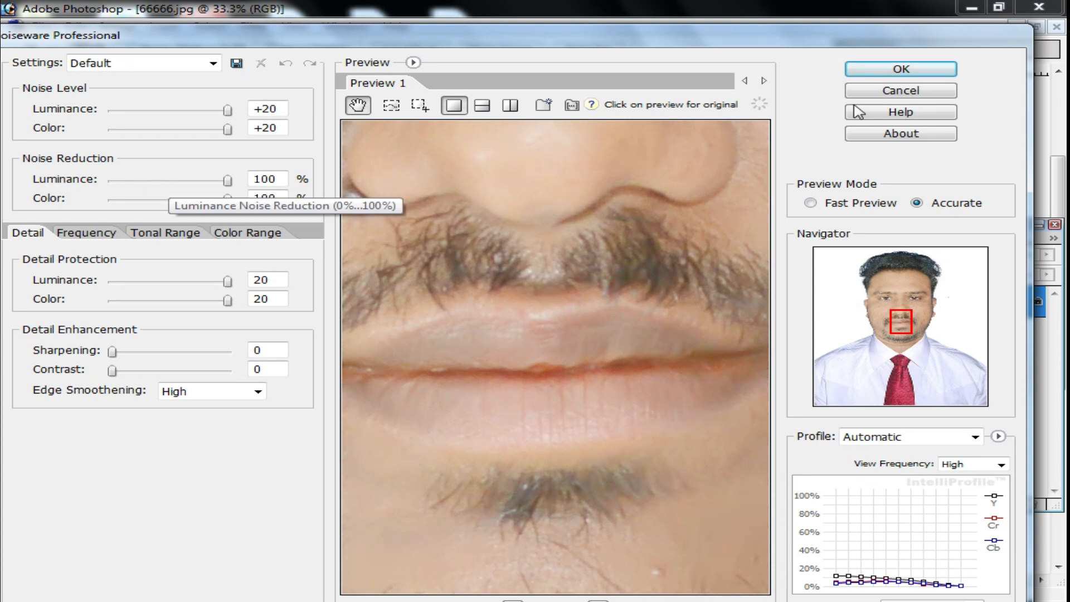
left_click(915, 71)
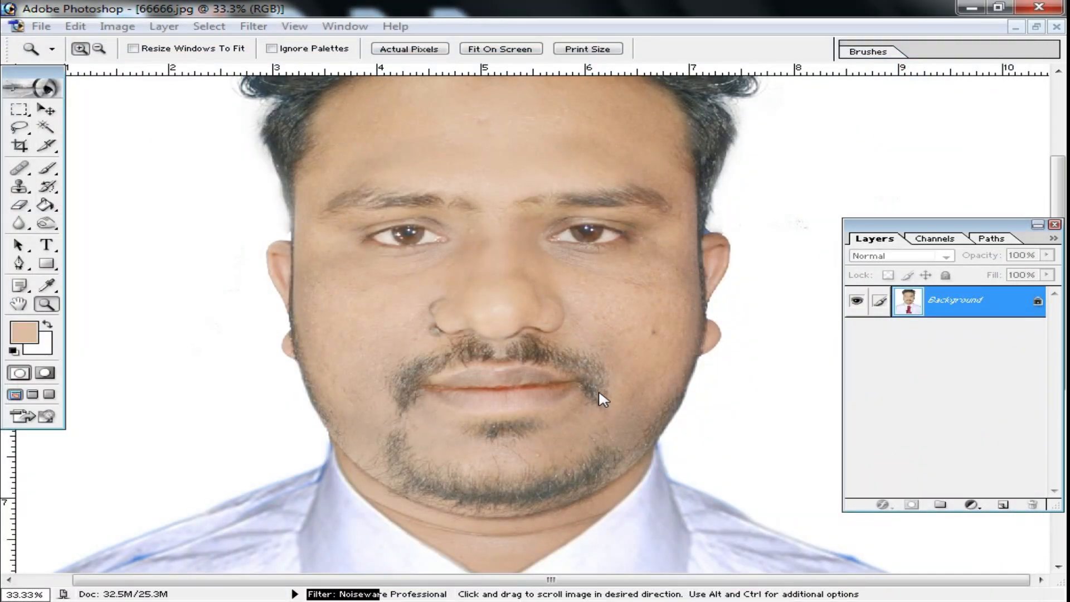
key("ctrl+f")
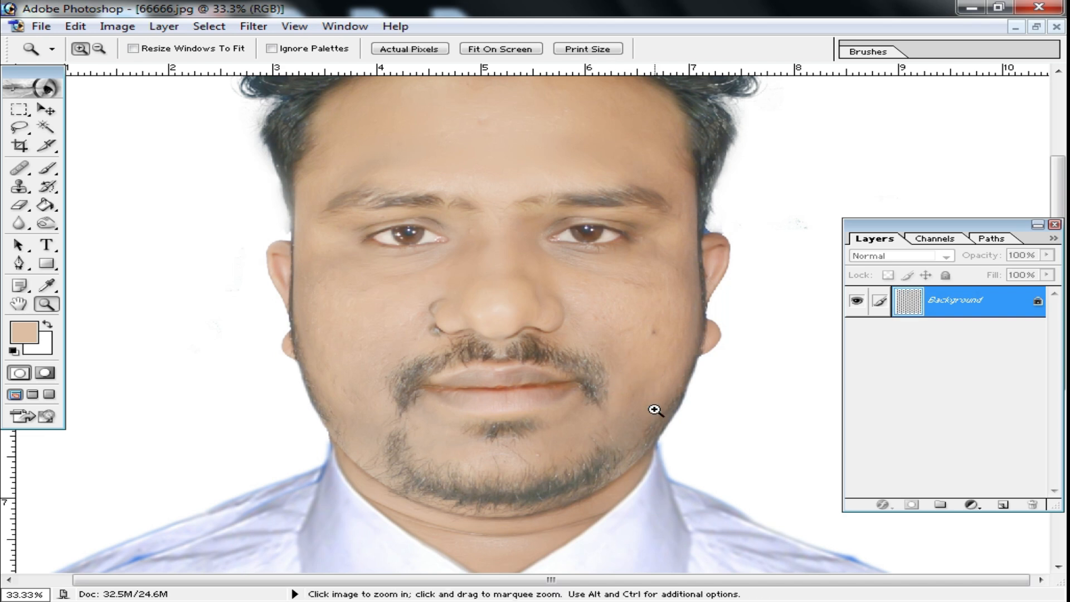
Brighten the portrait's midtones with Levels by setting the RGB middle input level to 1.14
key("ctrl+l")
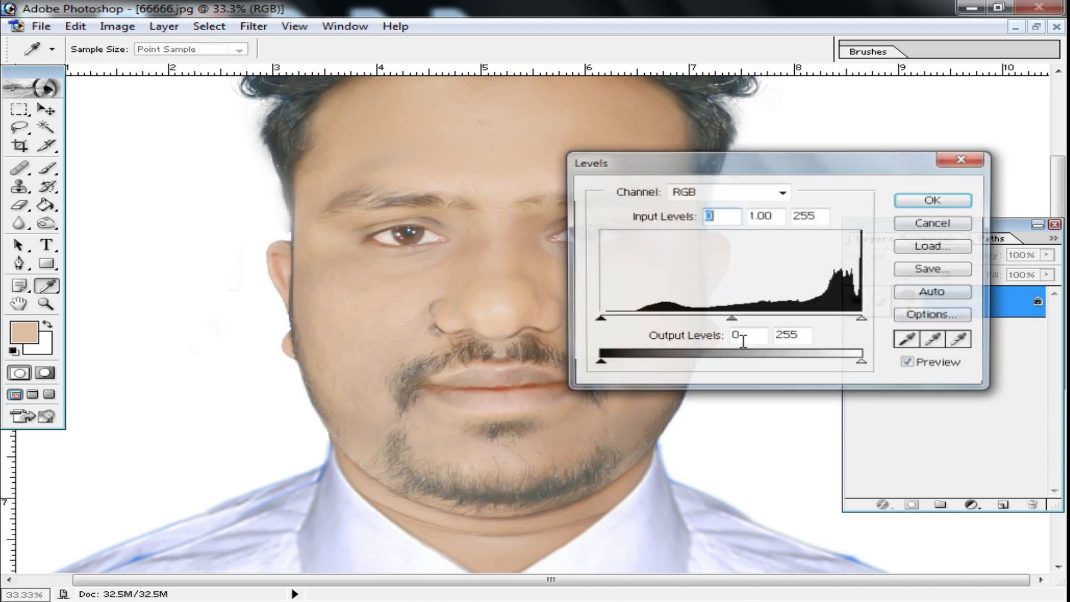
left_click_drag(731, 320, 719, 320)
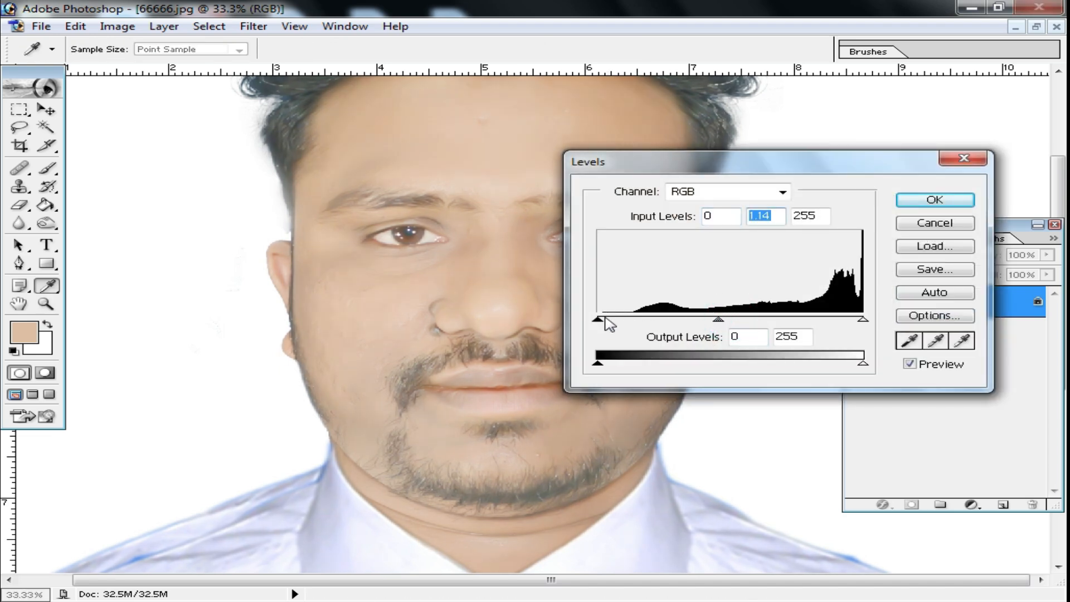
left_click(920, 200)
key("z")
left_click(518, 310, "alt")
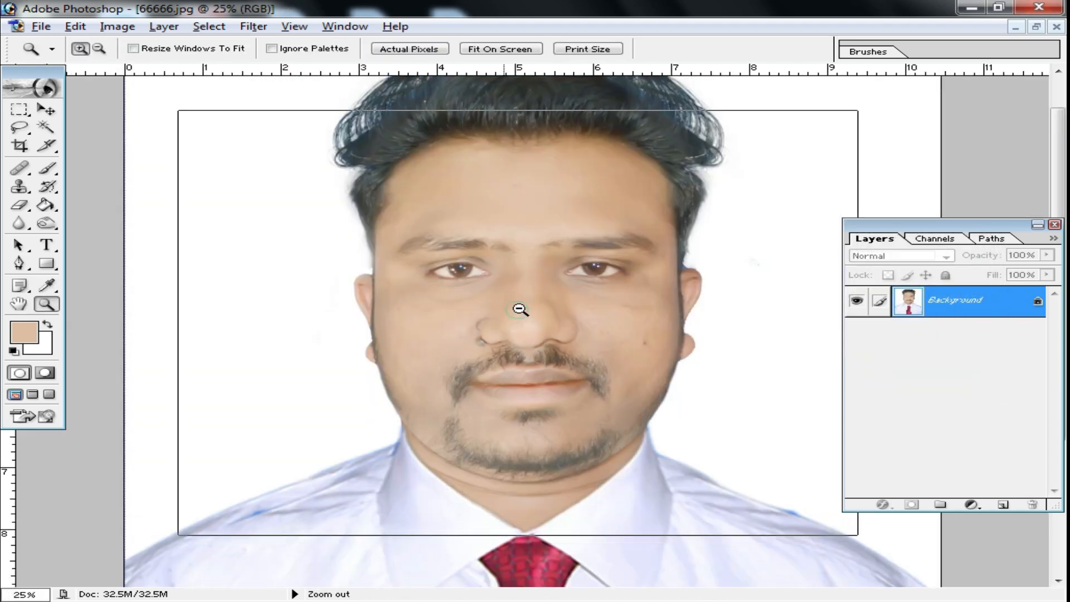
left_click(530, 215, "alt")
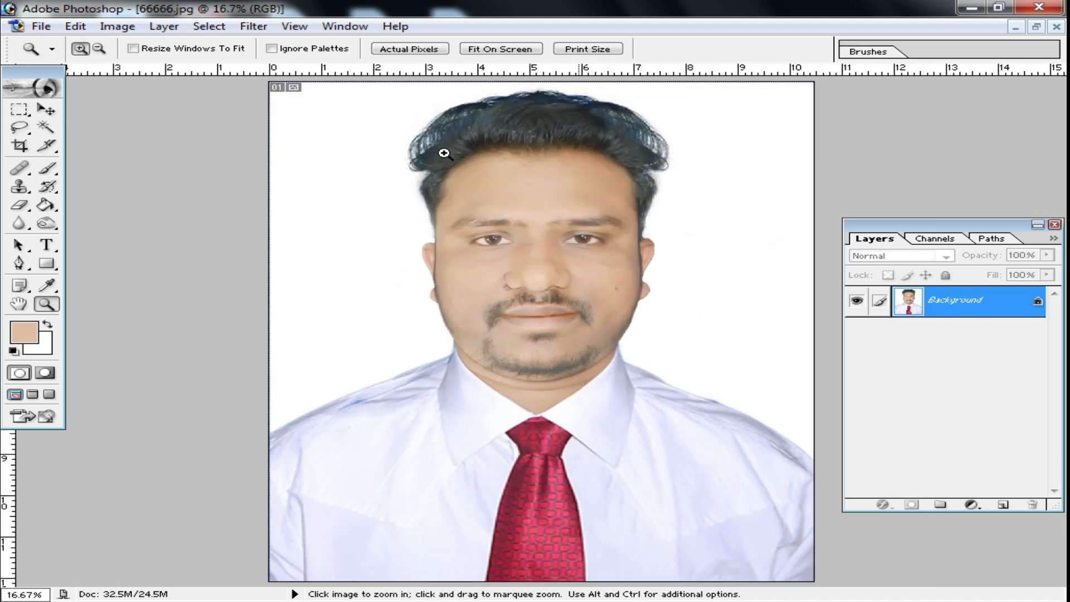
Darken the hair with a Selective Color adjustment that raises Black in the Blacks range, using the Relative method
left_click(559, 143)
left_click(117, 27)
mouse_move(167, 71)
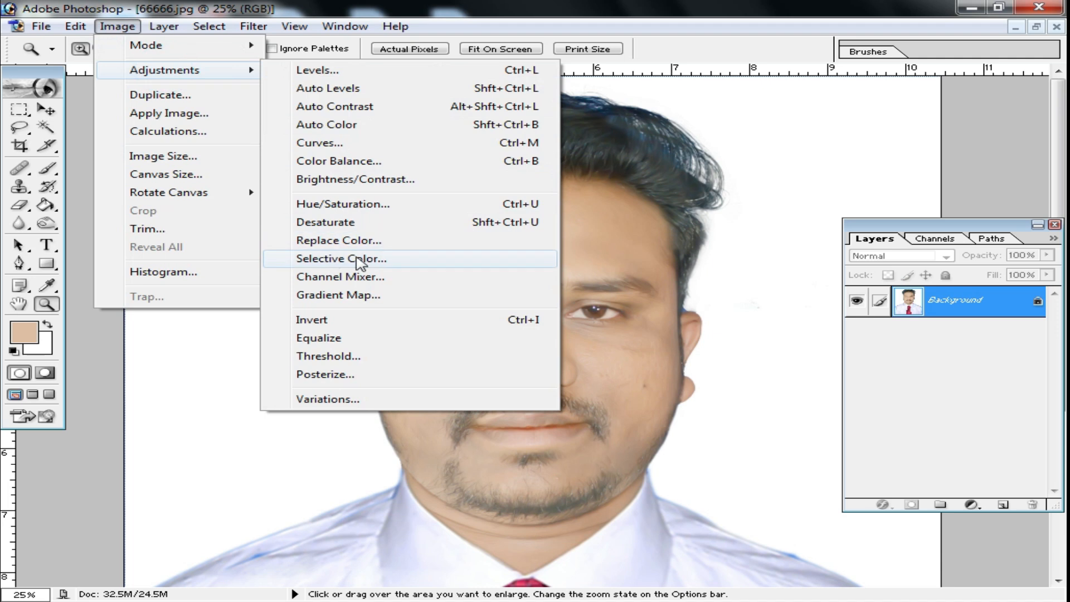
left_click(358, 257)
left_click(807, 164)
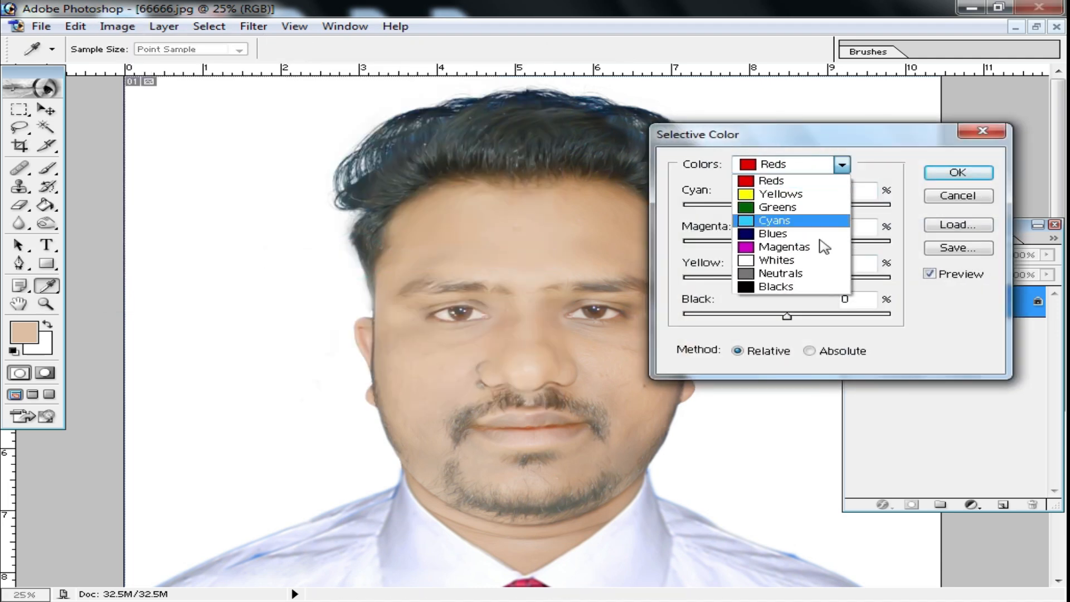
left_click(786, 296)
left_click_drag(787, 315, 840, 321)
left_click(957, 172)
key("z")
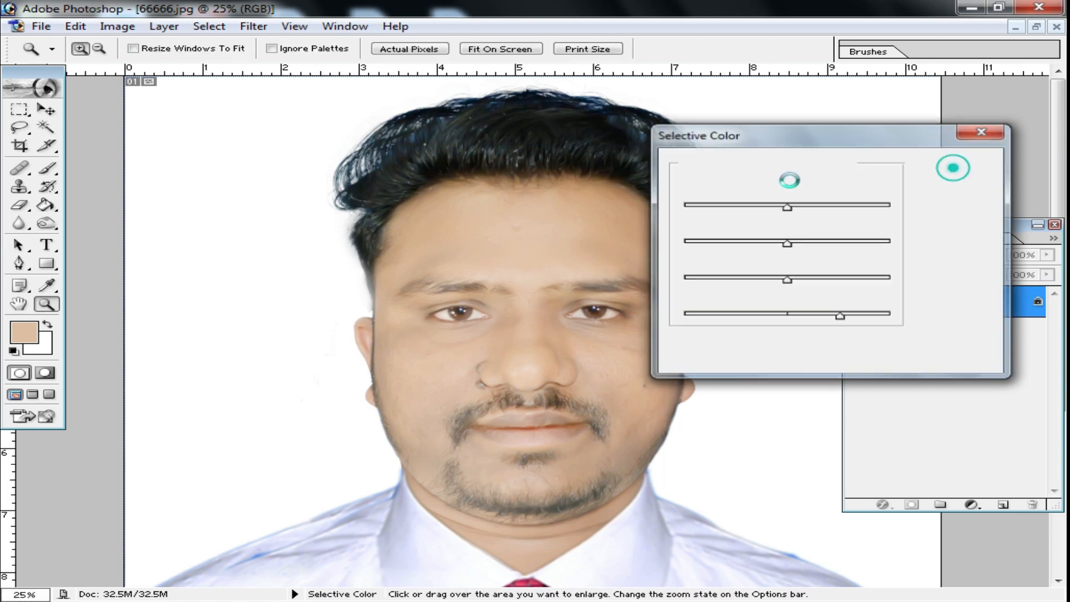
Examine the retouched portrait close up and as a whole, checking the hair, skin, shirt and white backdrop
left_click(633, 252, "alt")
left_click(649, 275, "alt")
scroll(620, 389, "up", 3)
scroll(616, 396, "down", 3)
scroll(615, 399, "up", 2)
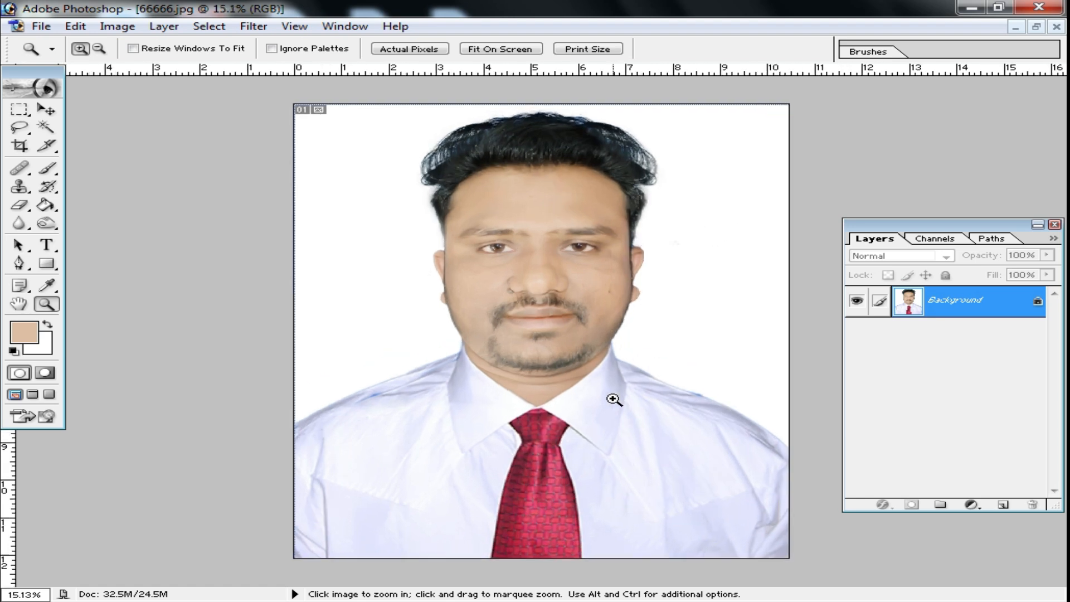
scroll(607, 412, "up", 1)
scroll(606, 413, "down", 1)
scroll(527, 338, "up", 1)
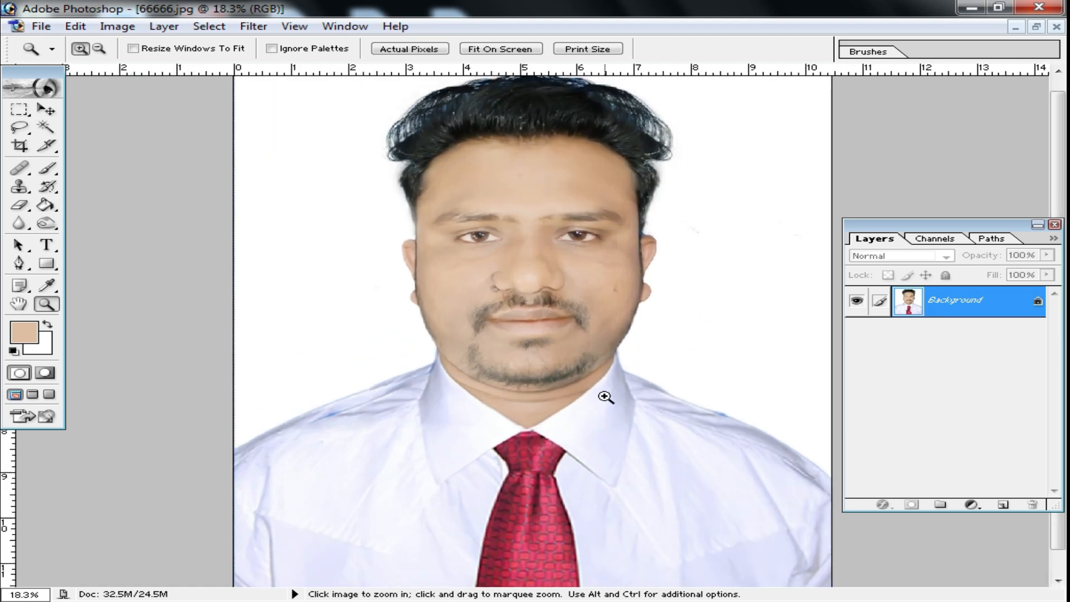
scroll(551, 358, "down", 3)
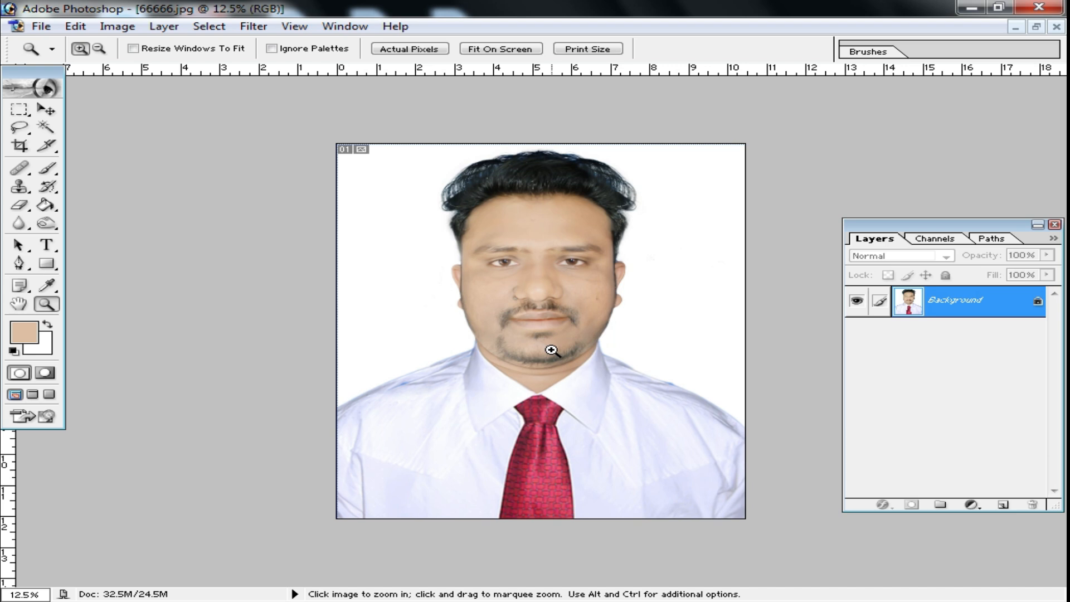
key("ctrl+shift+s")
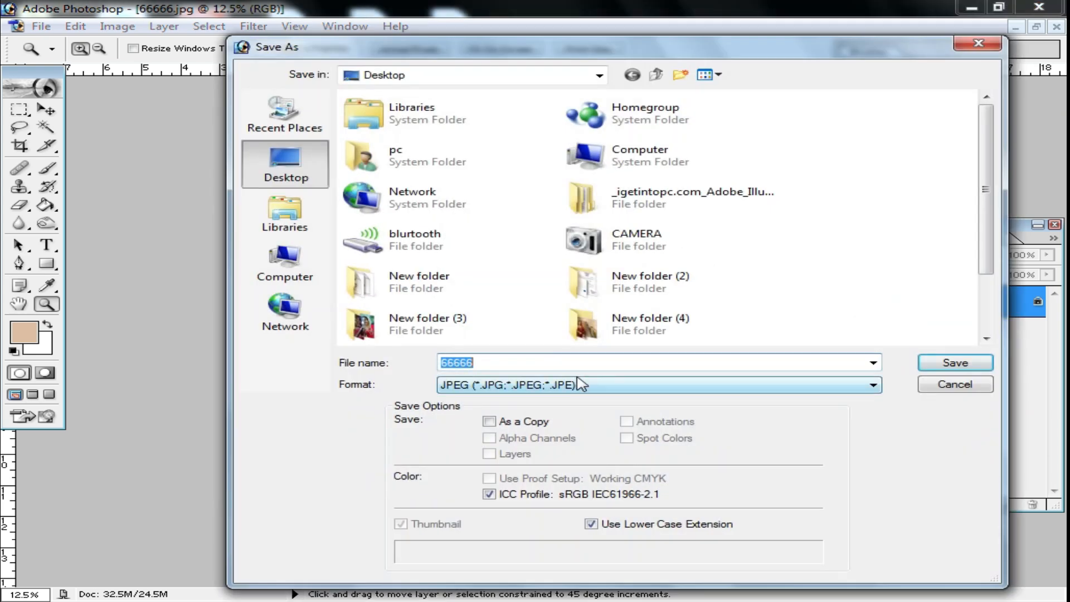
double_click(509, 359)
left_click(950, 386)
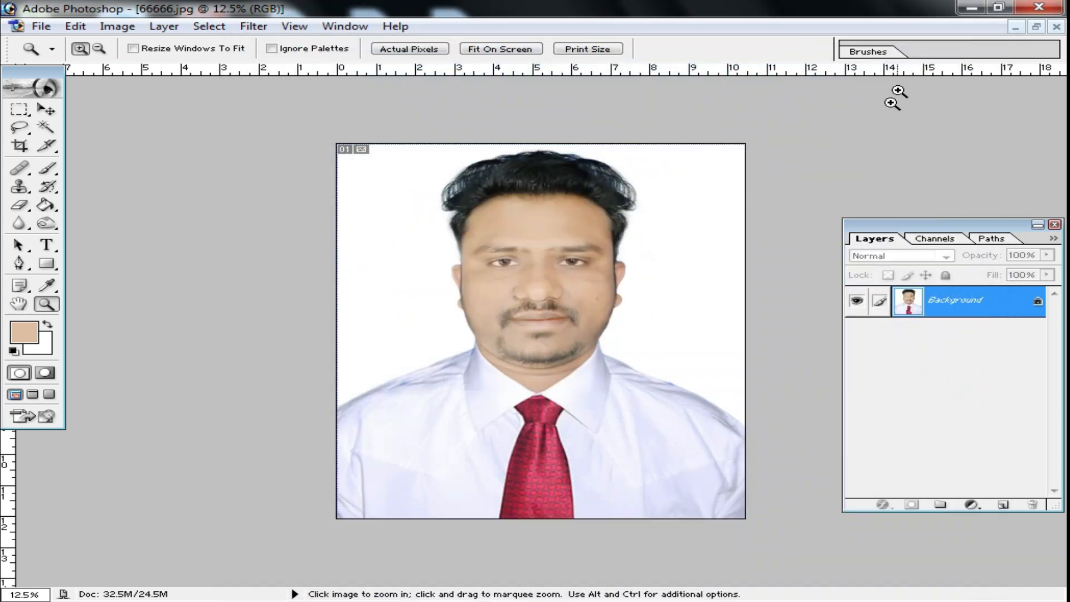
Save the retouched portrait under its existing name, 66666.jpg, and close the document
key("ctrl+s")
left_click(1056, 27)
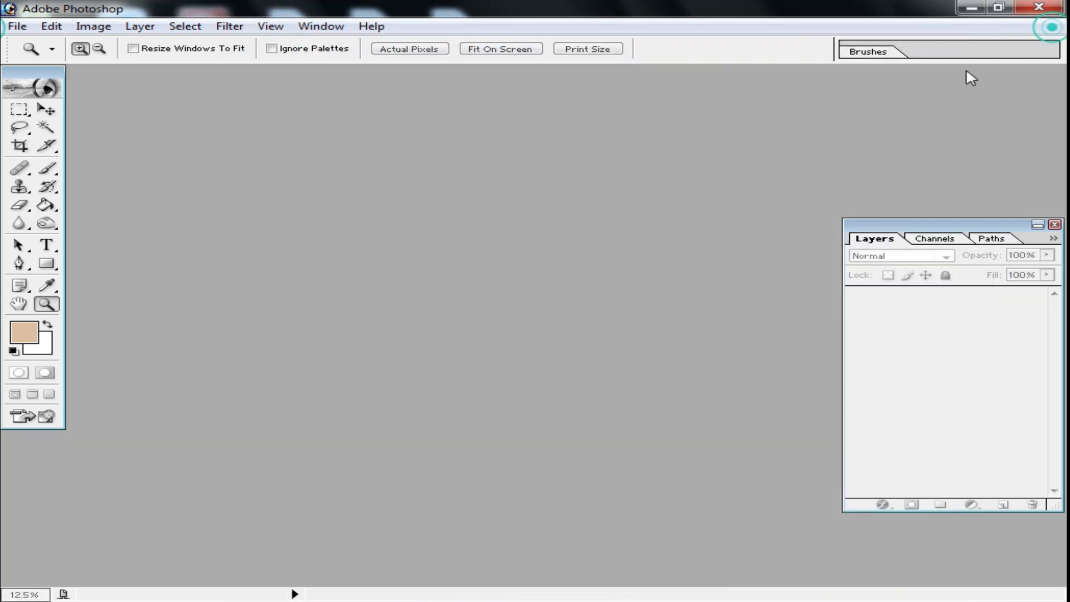